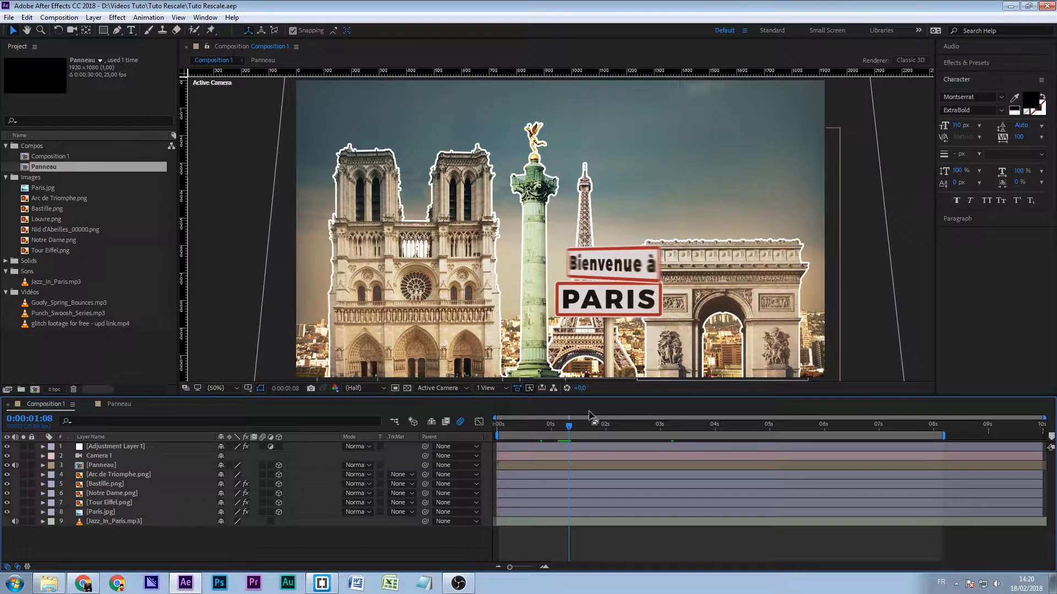
- Examine the Panneau composition's sign text layers at 0:00:03:23 and compare them with the sign in Composition 1
mouse_move(573, 425)
mouse_down()
mouse_move(559, 427)
mouse_move(570, 431)
mouse_up()
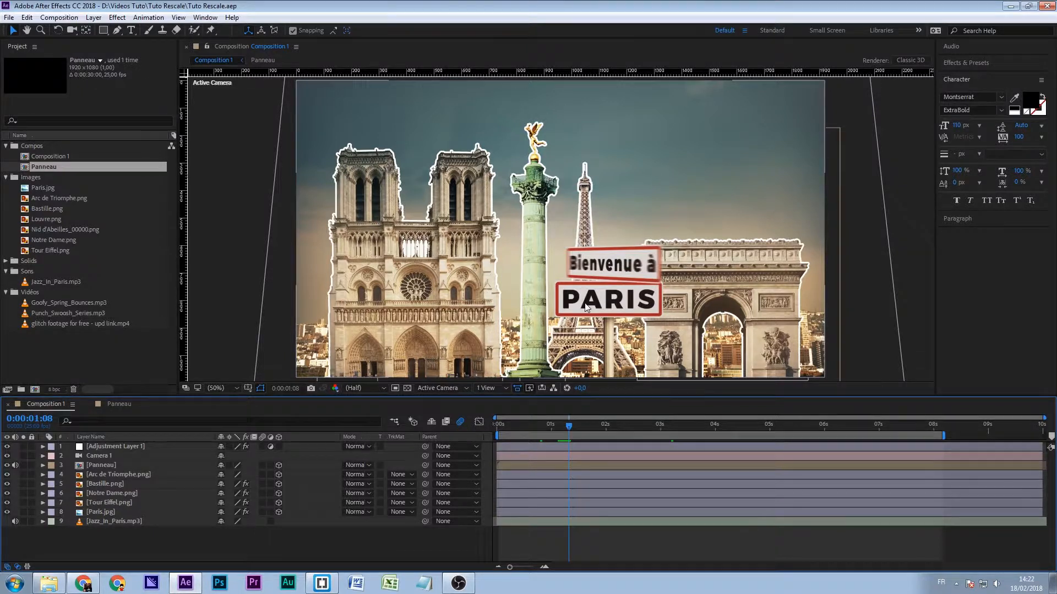
click(121, 406)
drag(527, 425, 597, 440)
scroll(154, 503, down, 1)
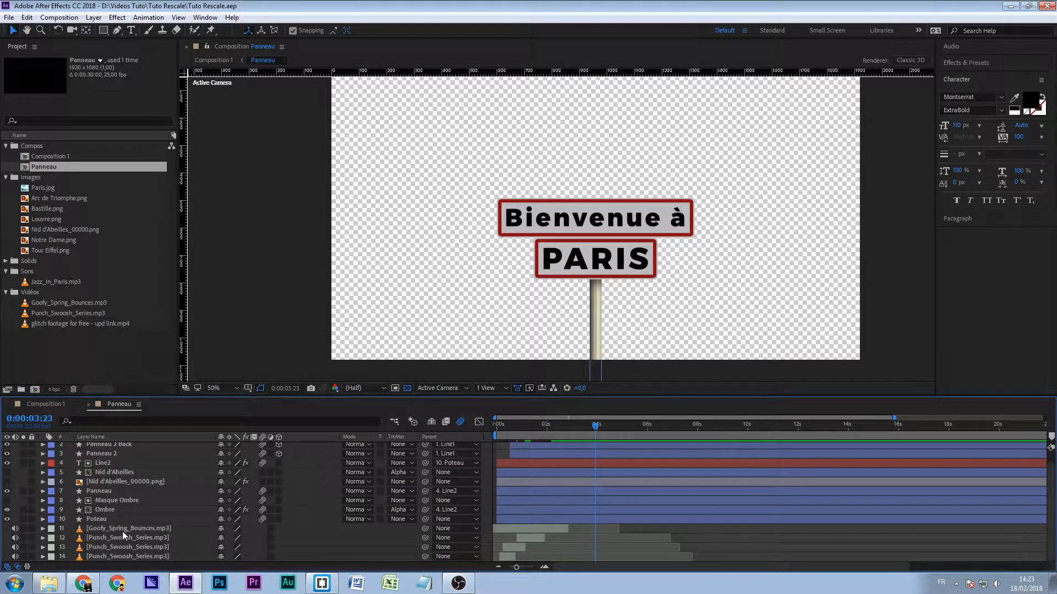
scroll(103, 479, up, 1)
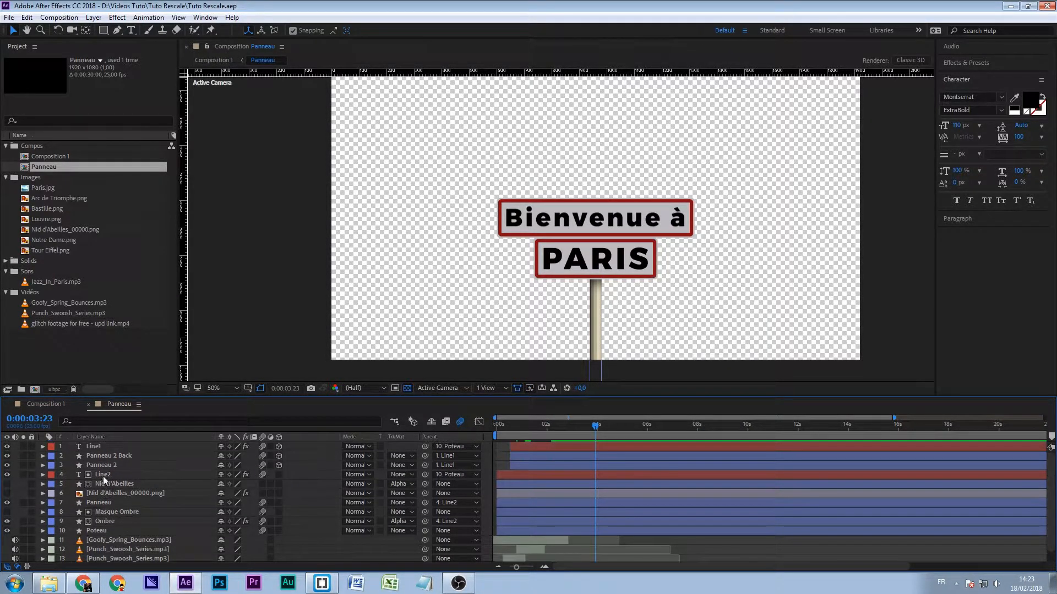
click(102, 447)
click(104, 476)
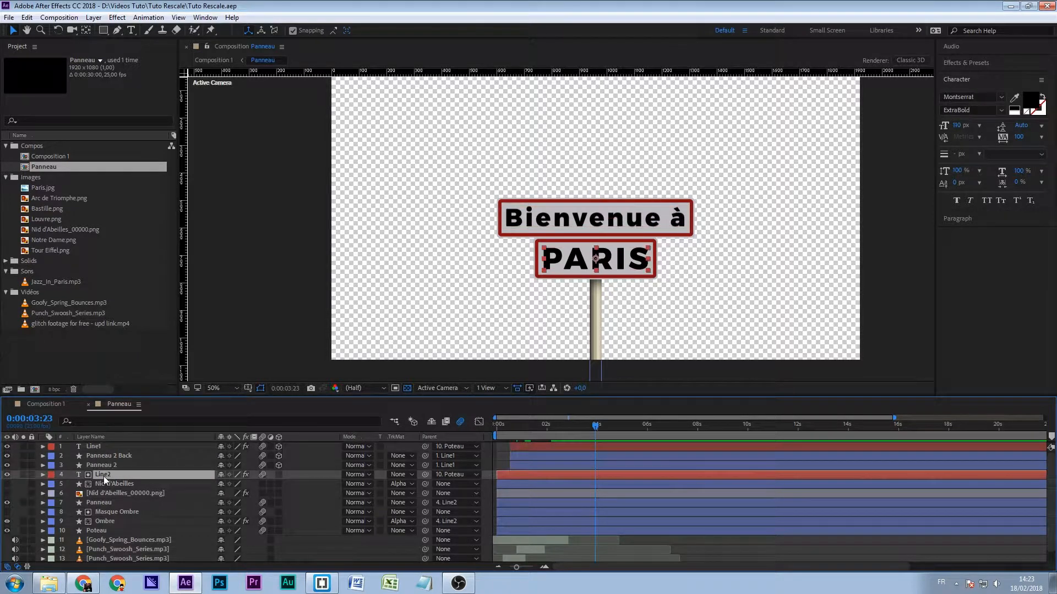
click(50, 404)
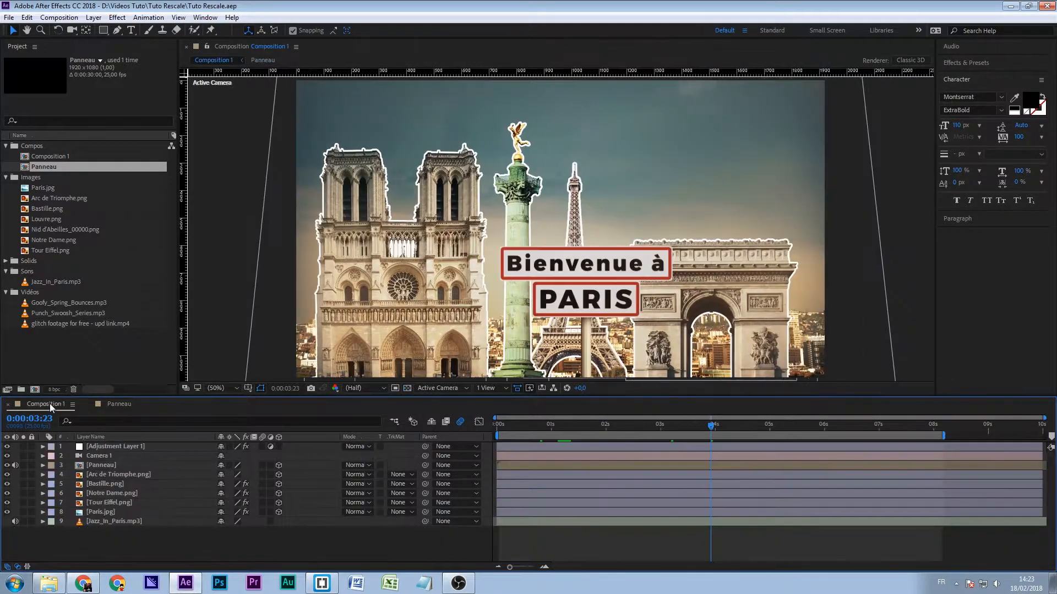
click(122, 404)
- Test the sign's lower line in the Panneau composition with the city names NICE, MARSEILLE and BORDEAUX in turn
double_click(554, 261)
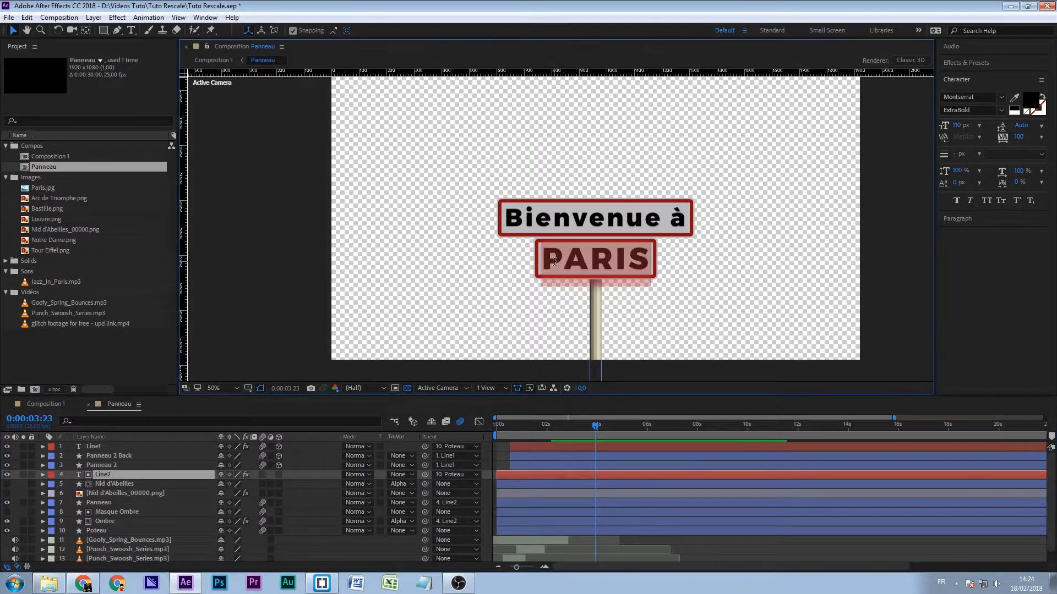
text(NICE)
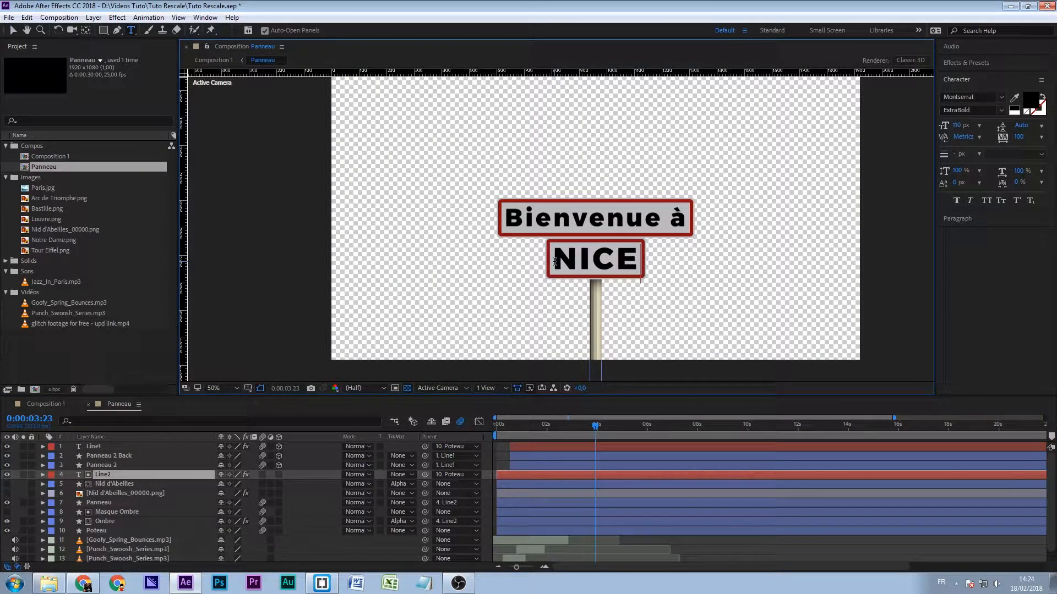
double_click(554, 260)
text(MAR)
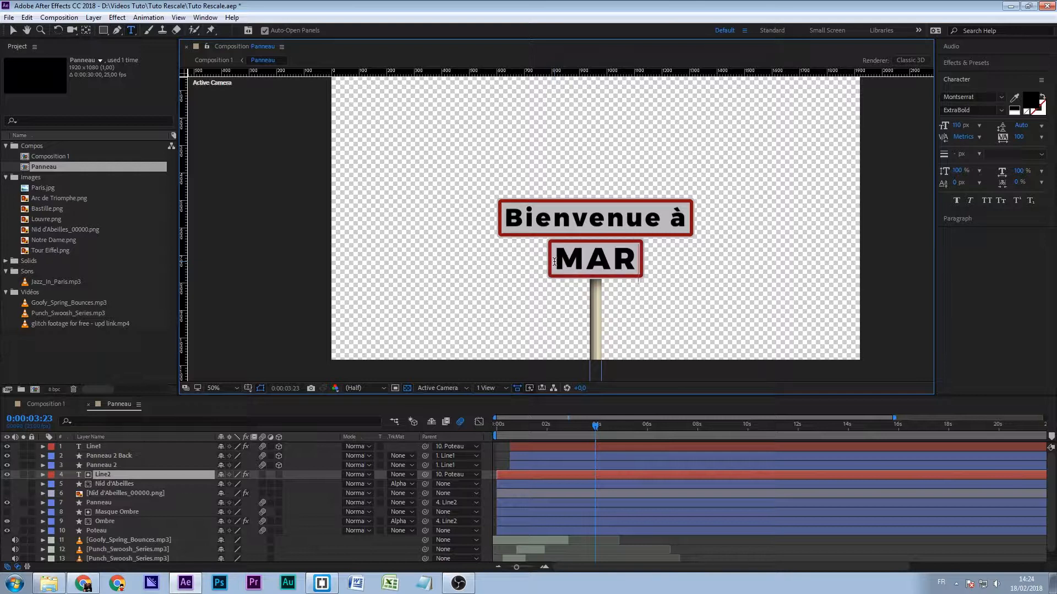
text(SEILLE)
double_click(554, 261)
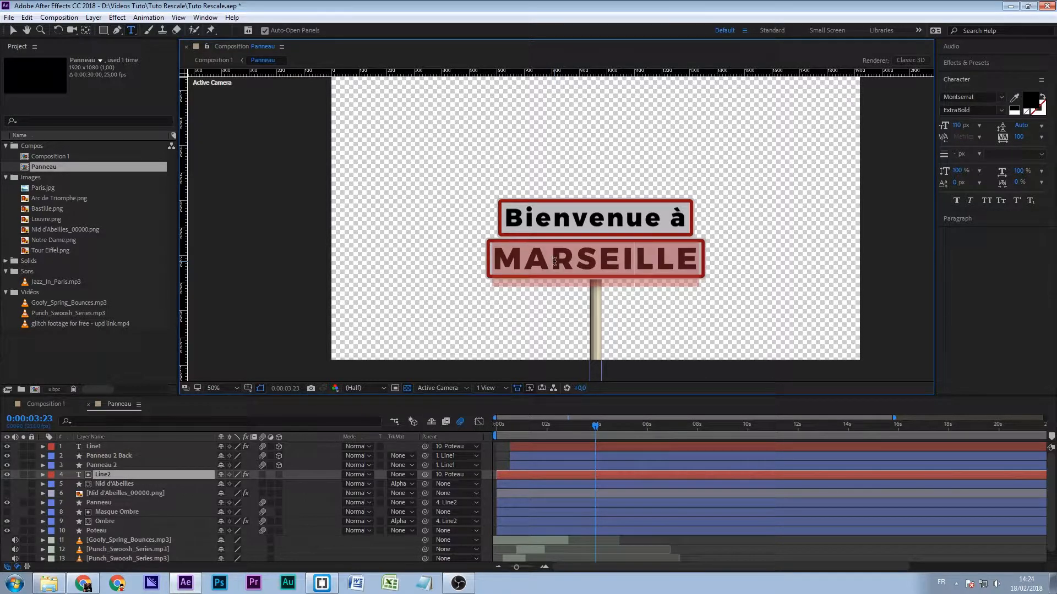
text(BORDEAXUX)
- Try LILLE and SAINT-ÉTIENNE DE TINÉE as the sign's lower line and restore the text to PARIS
double_click(554, 261)
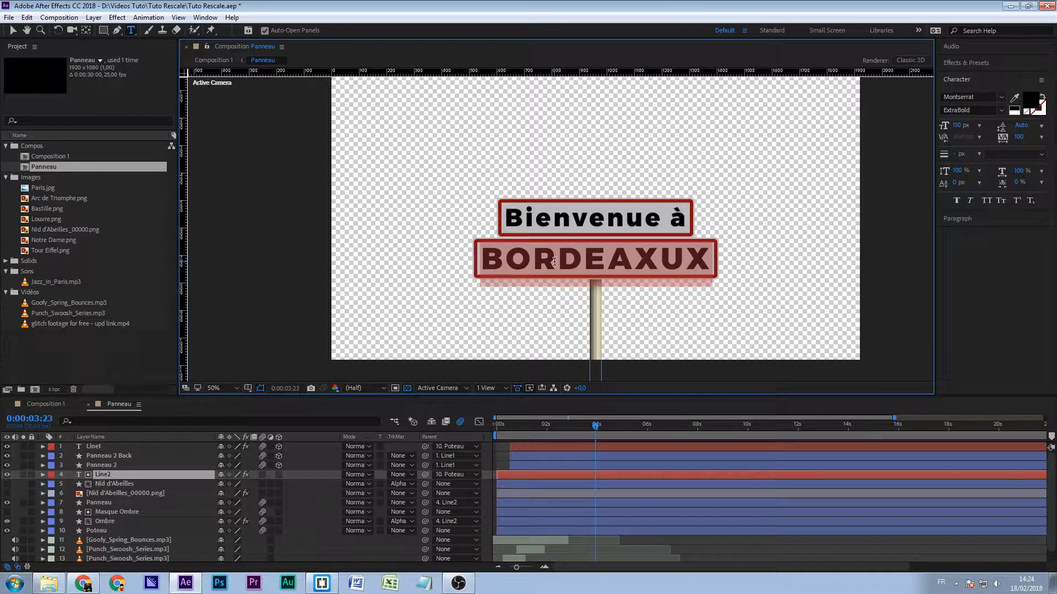
text(LILLE)
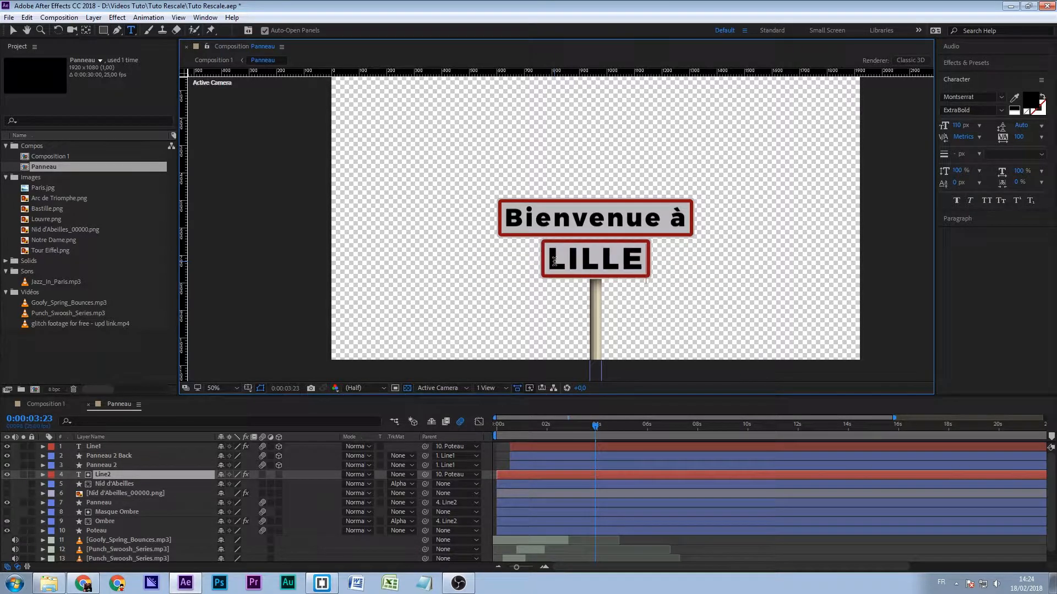
double_click(555, 261)
text(SAINT-ÉTI)
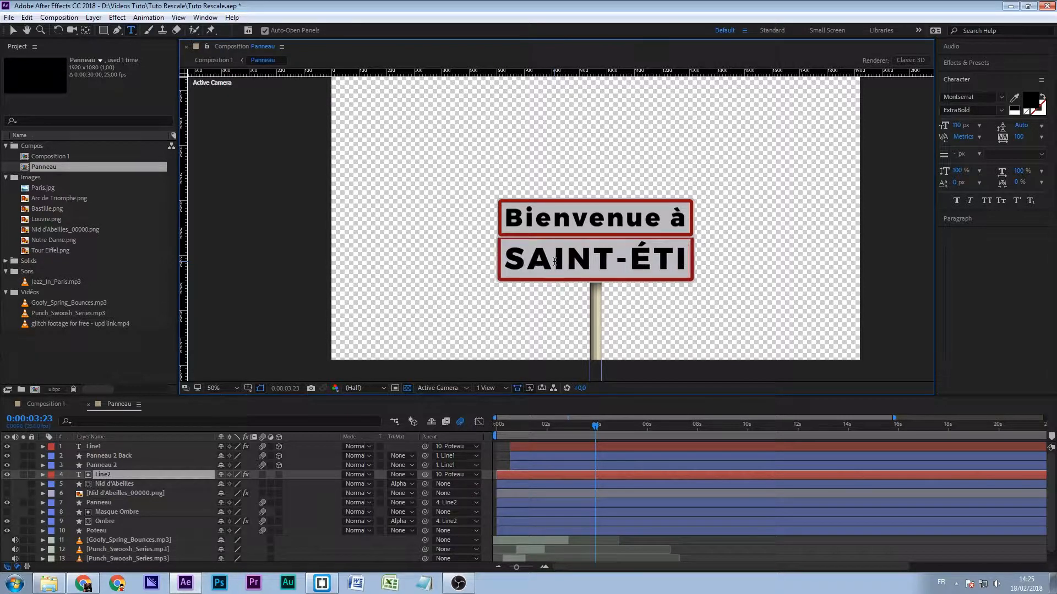
text(ENNE DE TINÉE)
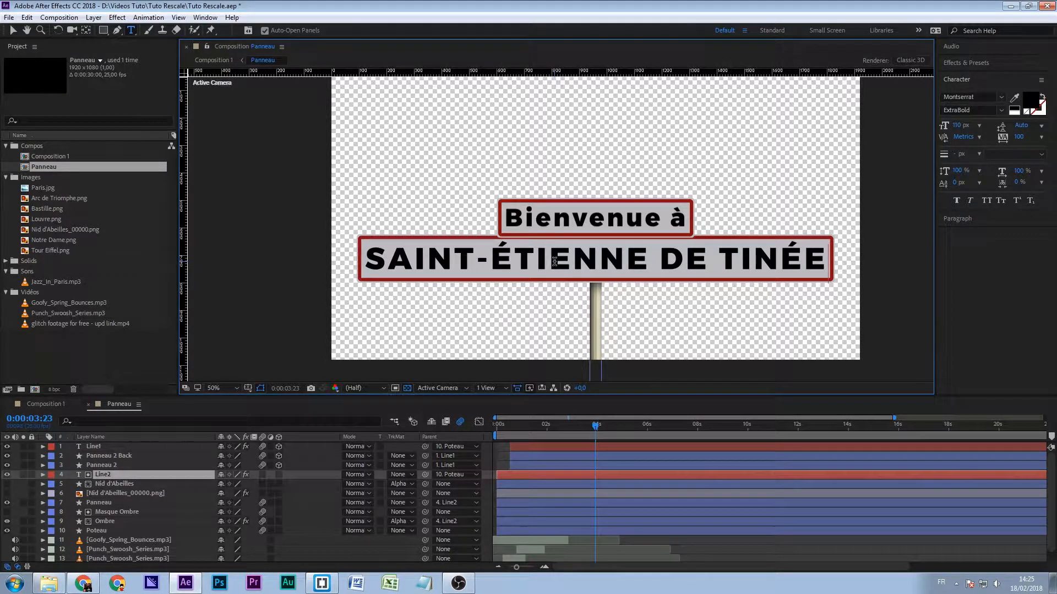
double_click(554, 261)
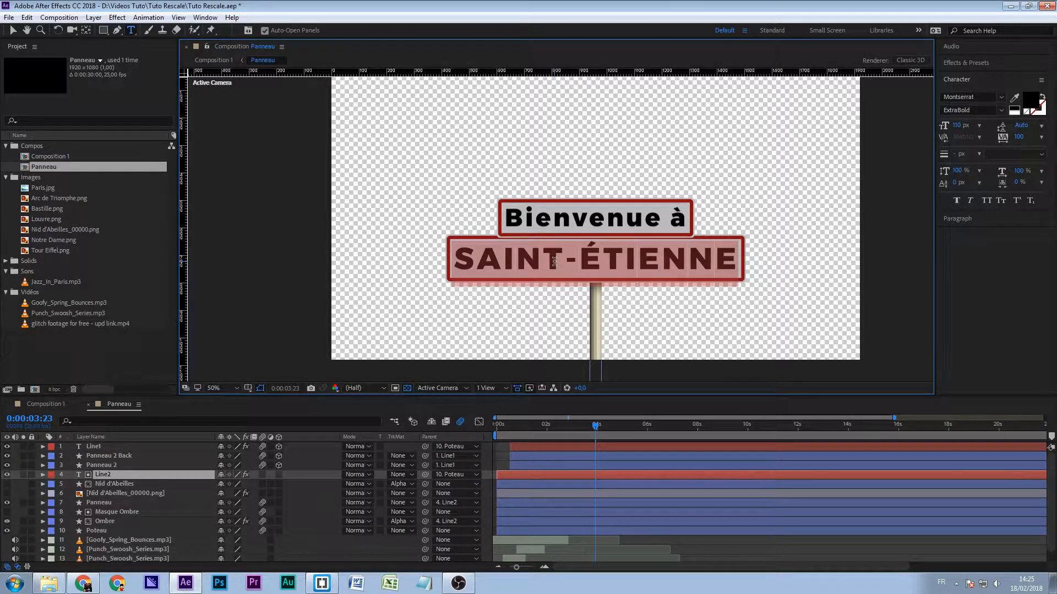
text(PARIS)
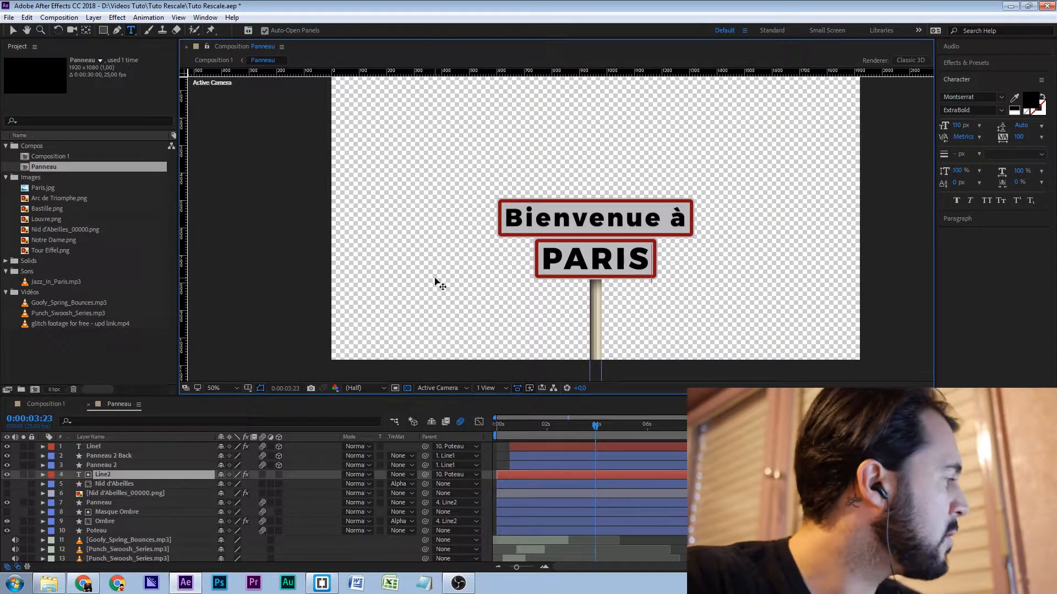
click(140, 476)
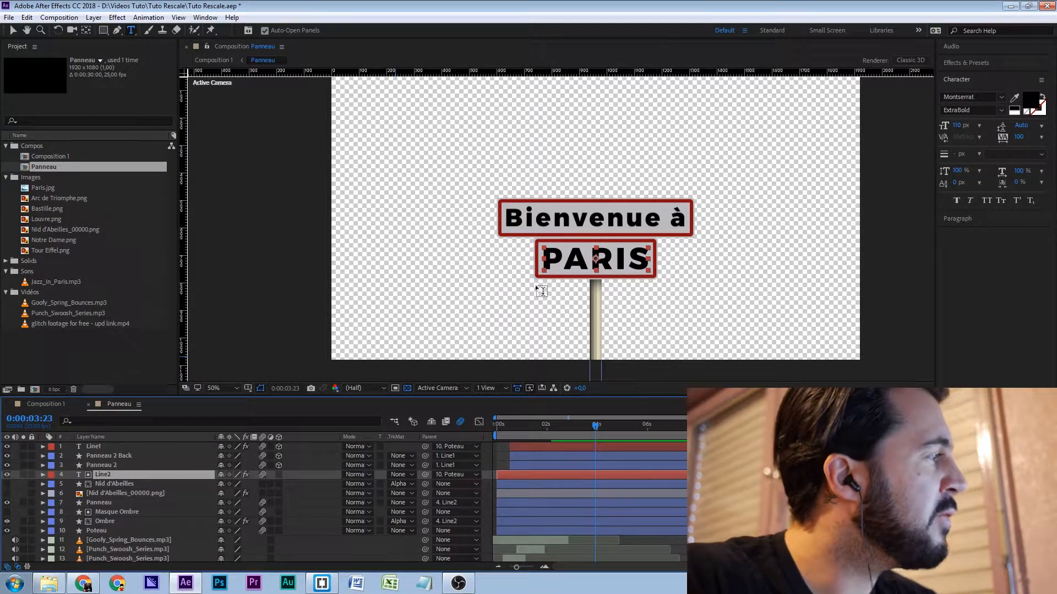
click(13, 30)
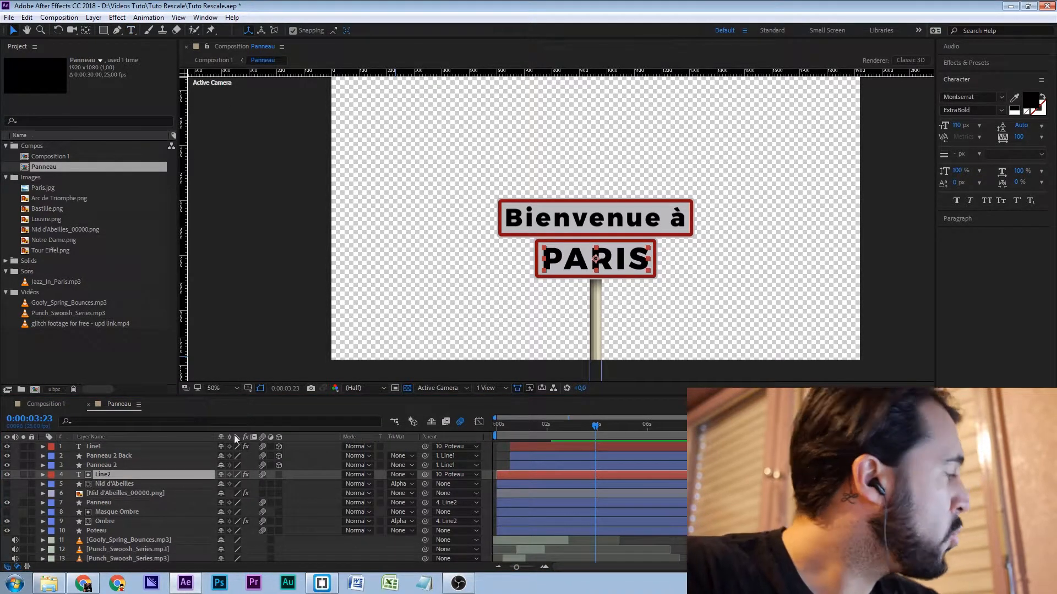
- Create a new 1920 x 1080, 25 fps composition named Panneau Automatisé with a duration of 0:00:10:00
click(118, 406)
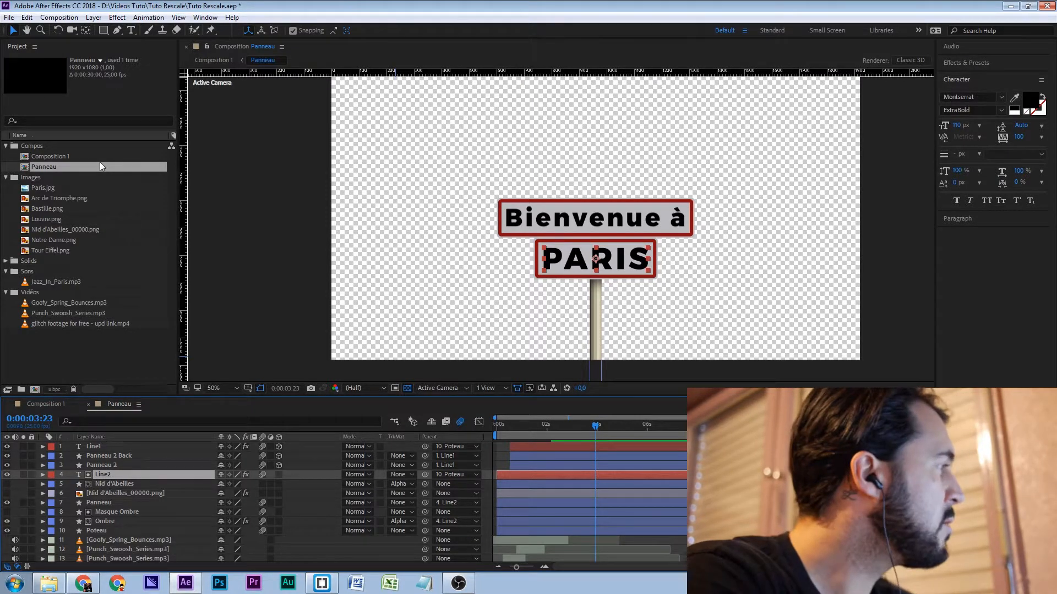
key(ctrl+n)
text(Panneau A)
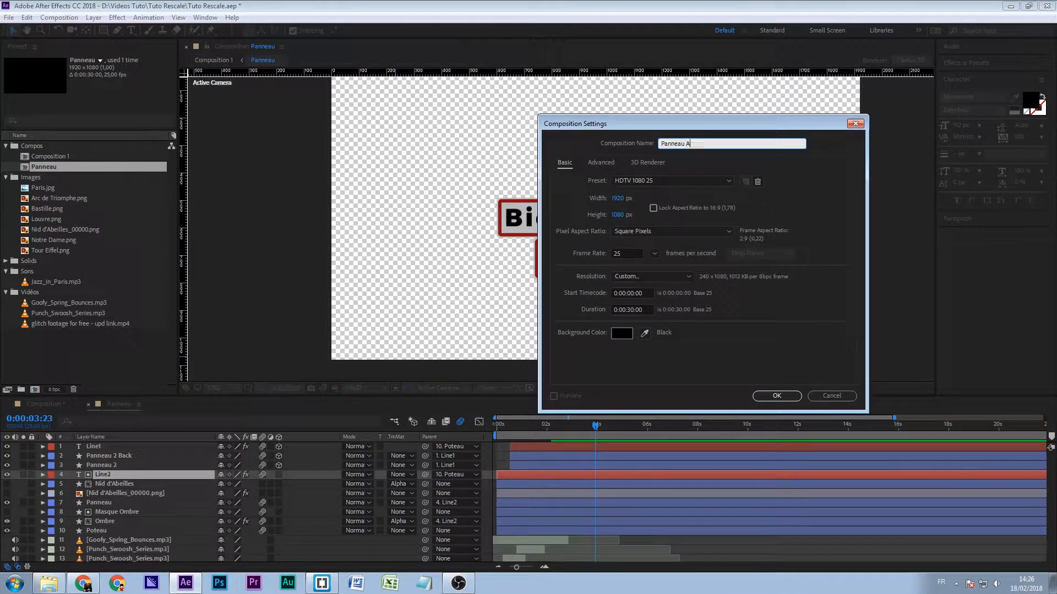
text(utomatisé)
click(633, 310)
key(BackSpace)
text(1)
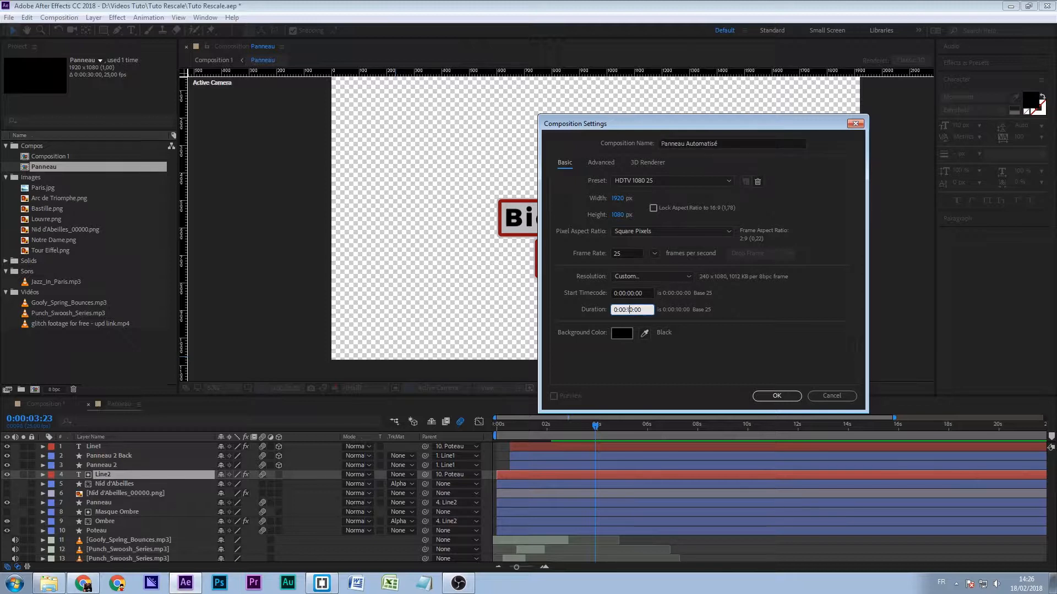
click(777, 396)
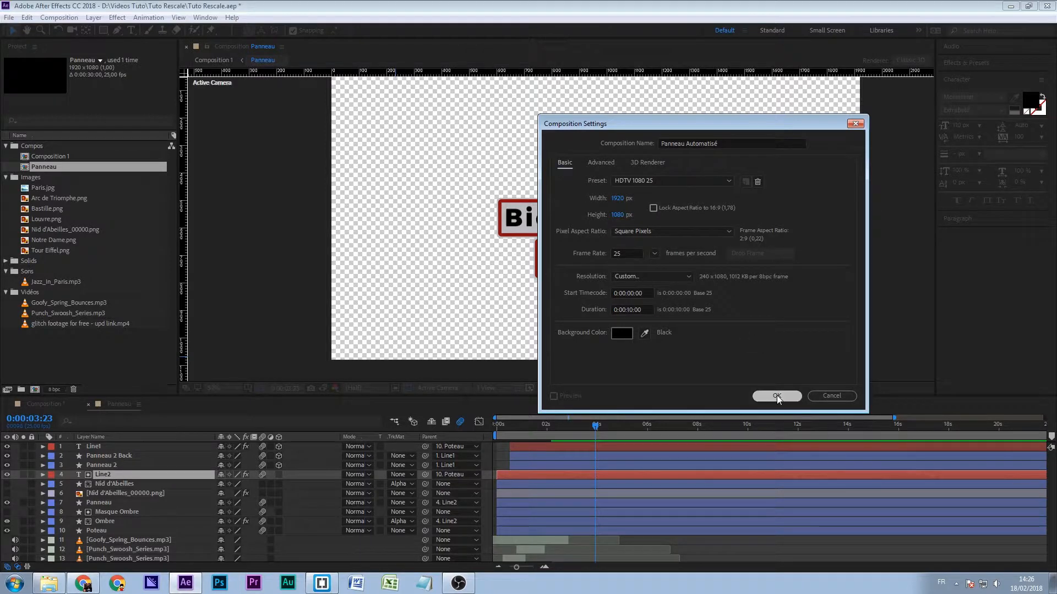
- Add a text layer reading NICE near the middle of the new composition
click(131, 31)
click(546, 223)
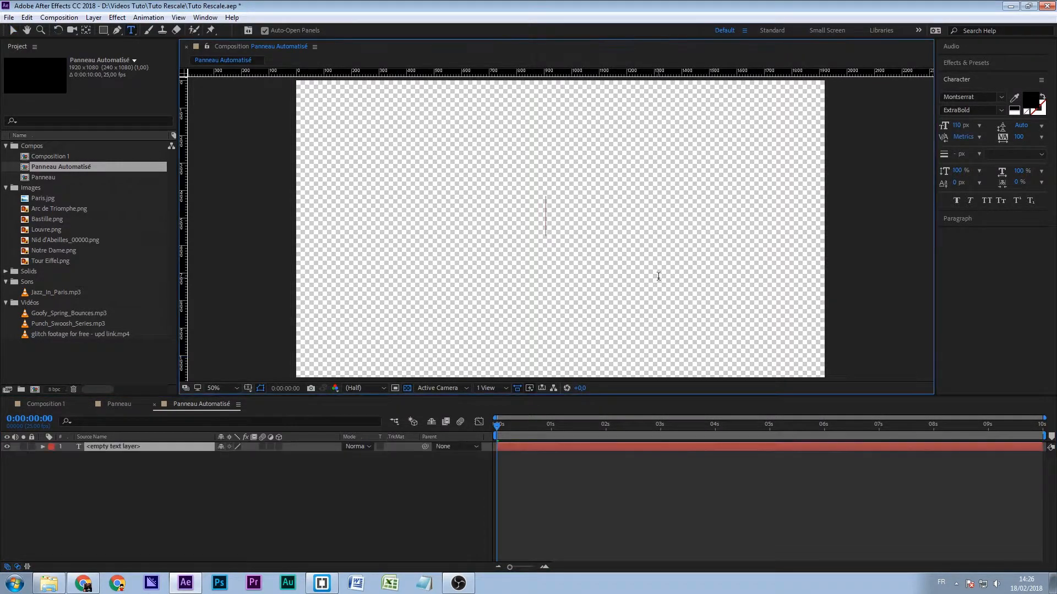
text(NICE)
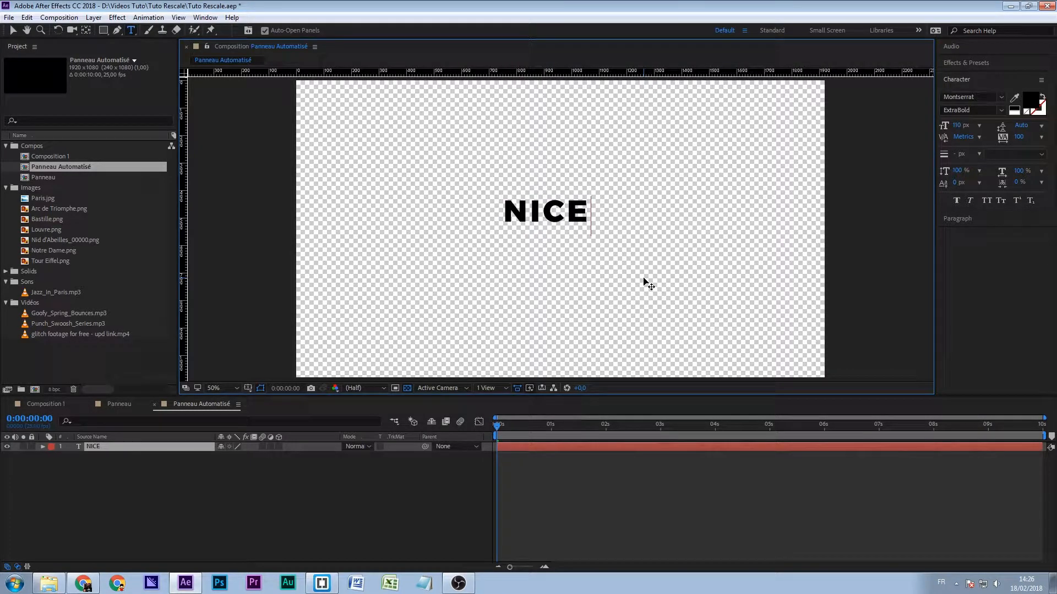
- Center the NICE layer's anchor point on its text and center the layer in the composition
click(104, 462)
click(99, 449)
click(12, 31)
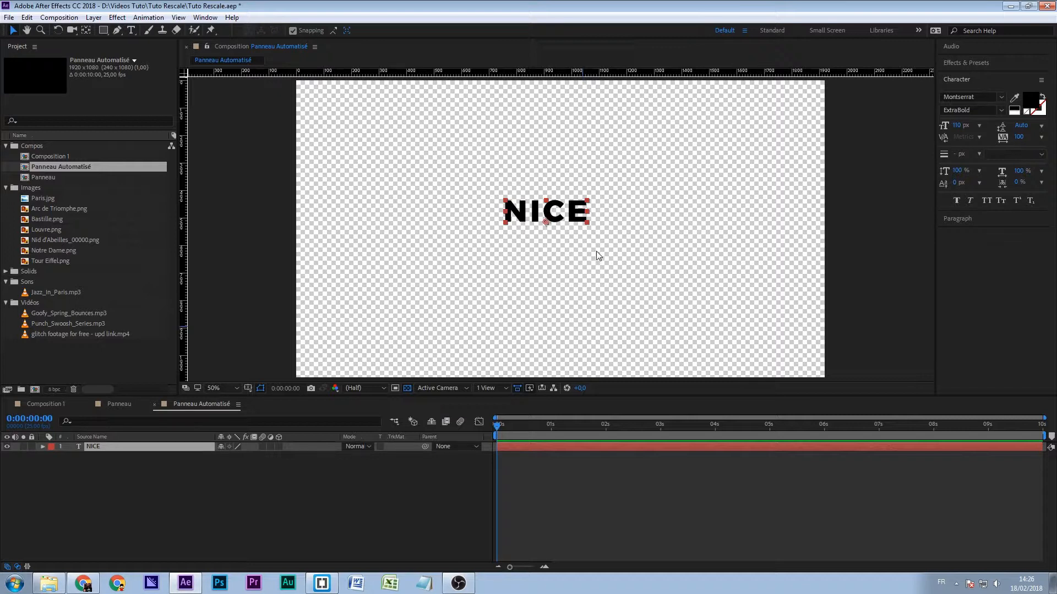
key(ctrl+alt+Home)
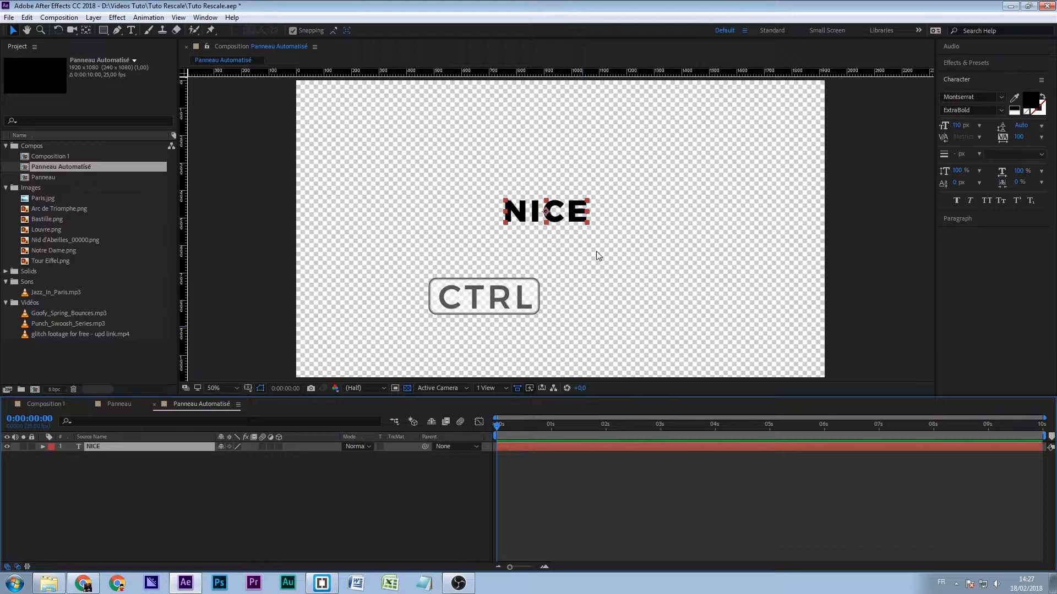
key(ctrl+Home)
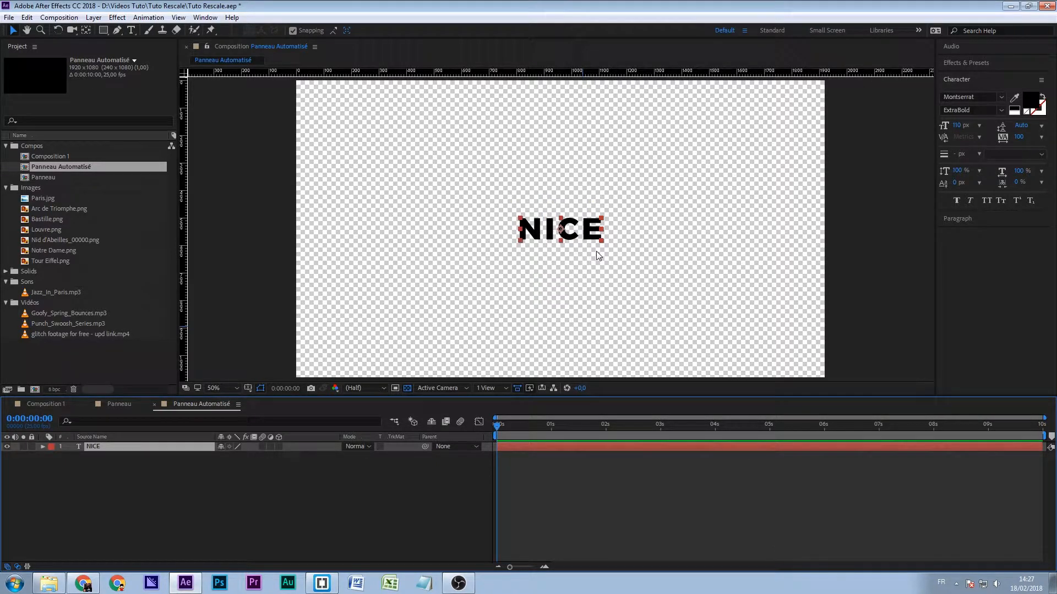
- Draw a rectangle around the NICE text on a new shape layer, leaving a margin on every side
key(q)
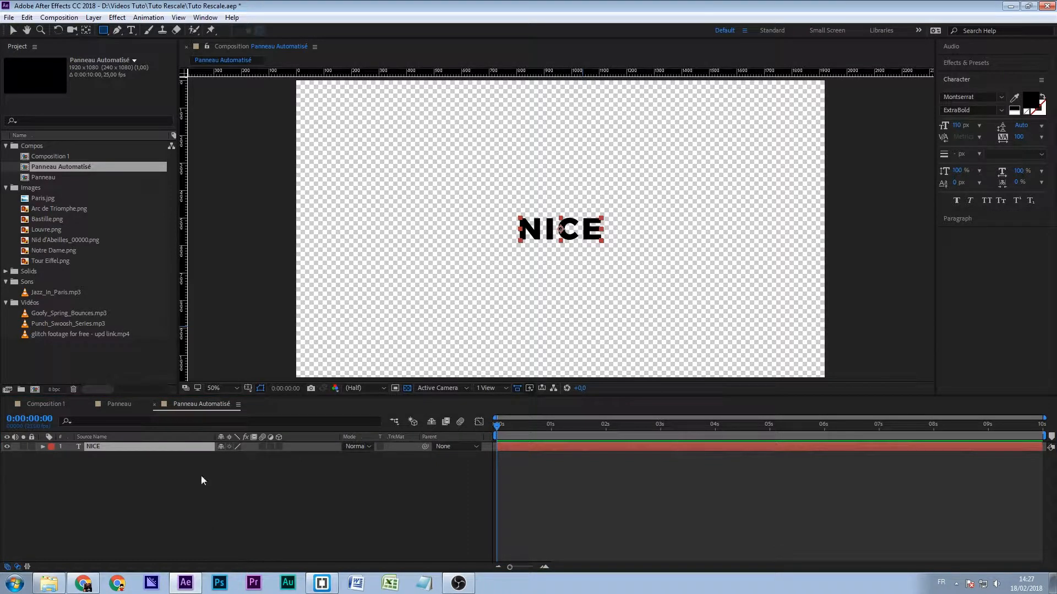
click(238, 489)
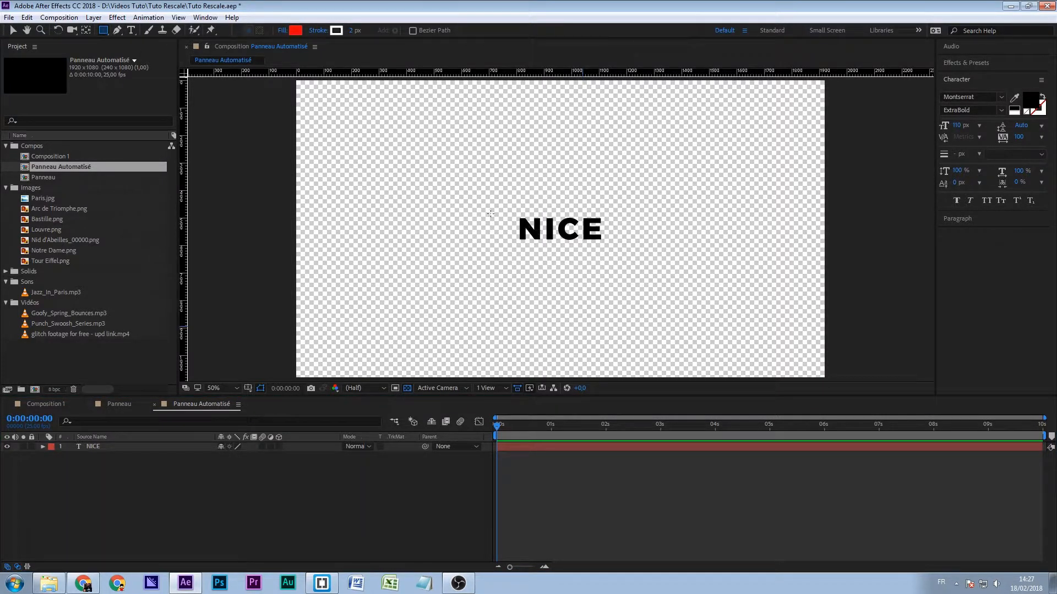
drag(488, 203, 629, 256)
- Place the shape layer beneath the NICE text layer and rename it Panneau
drag(99, 447, 104, 493)
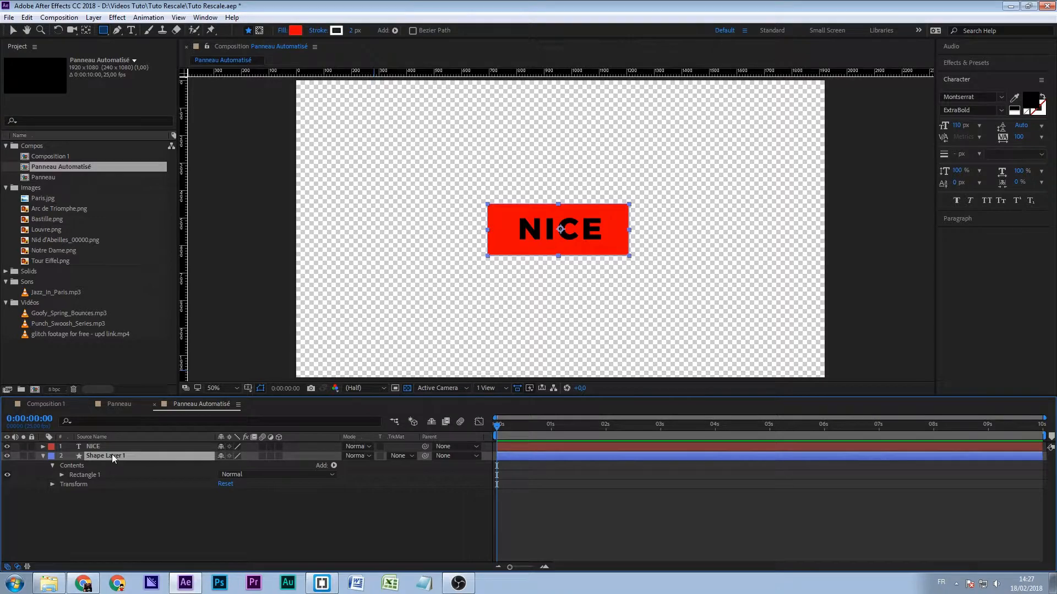
text(Panneau)
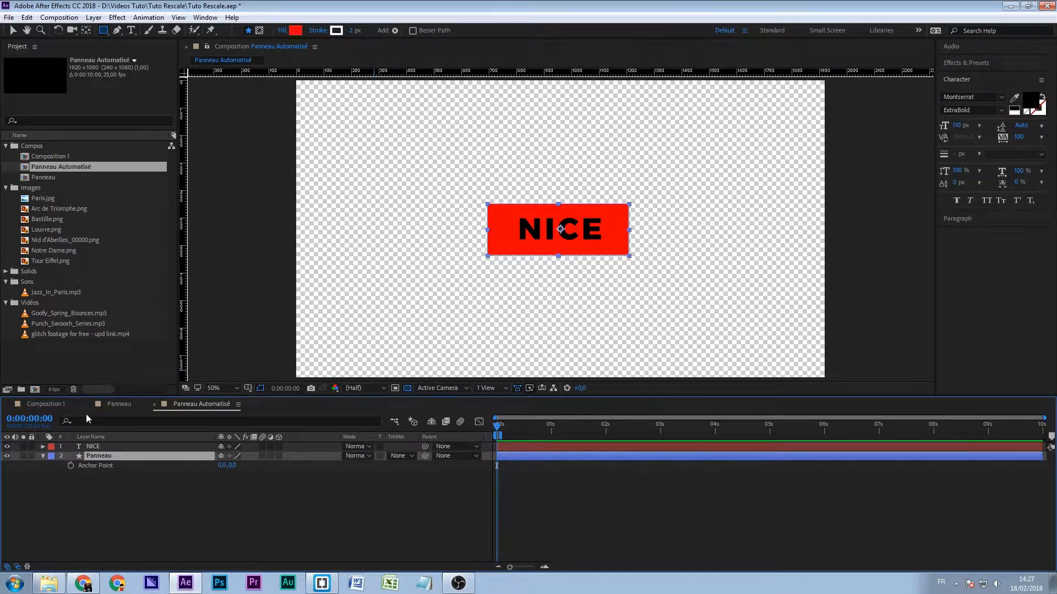
- Delete the fill from Rectangle 1 in the Panneau shape layer
click(42, 456)
click(43, 457)
click(53, 475)
click(52, 465)
click(61, 475)
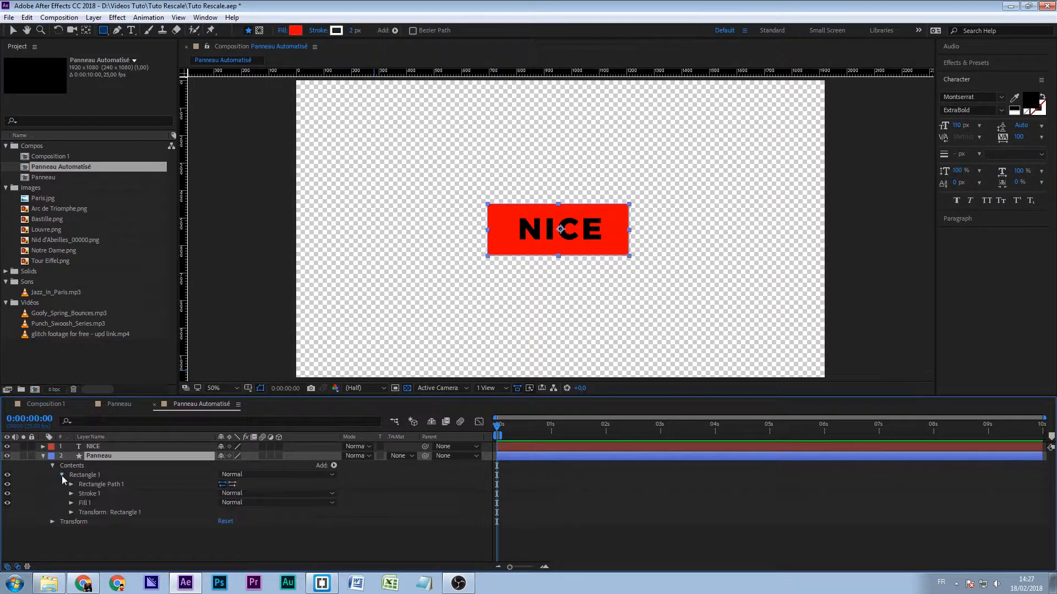
click(87, 503)
key(Delete)
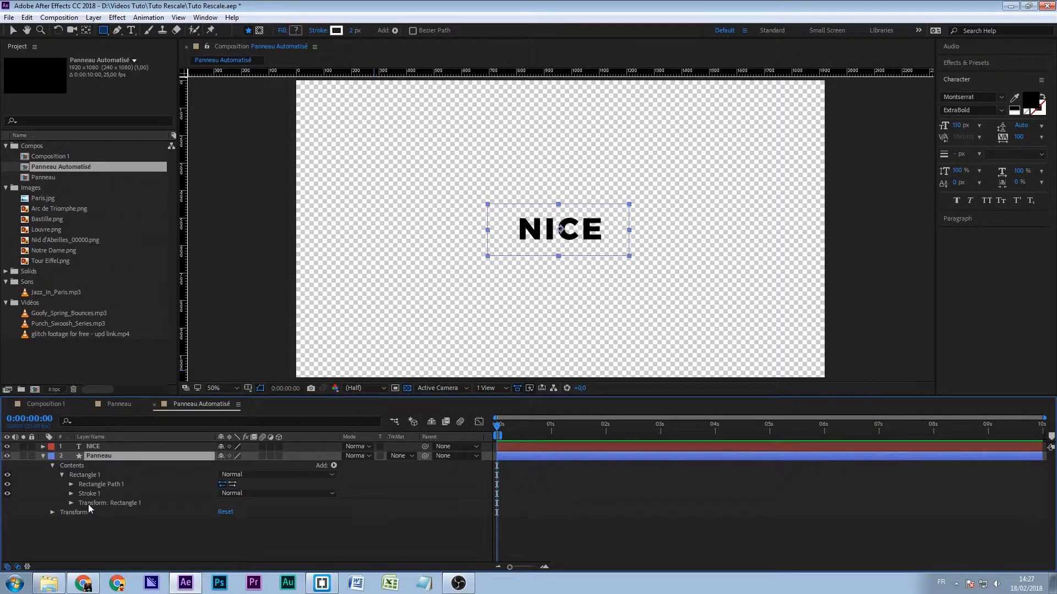
- Set the Panneau rectangle's stroke width to 16
click(70, 494)
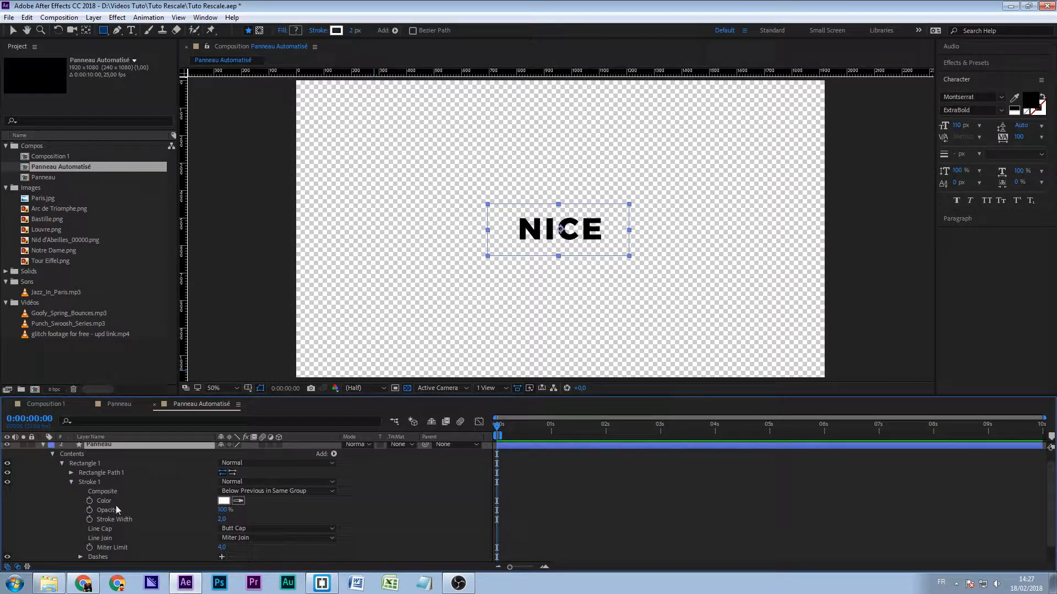
click(221, 520)
text(16)
key(Return)
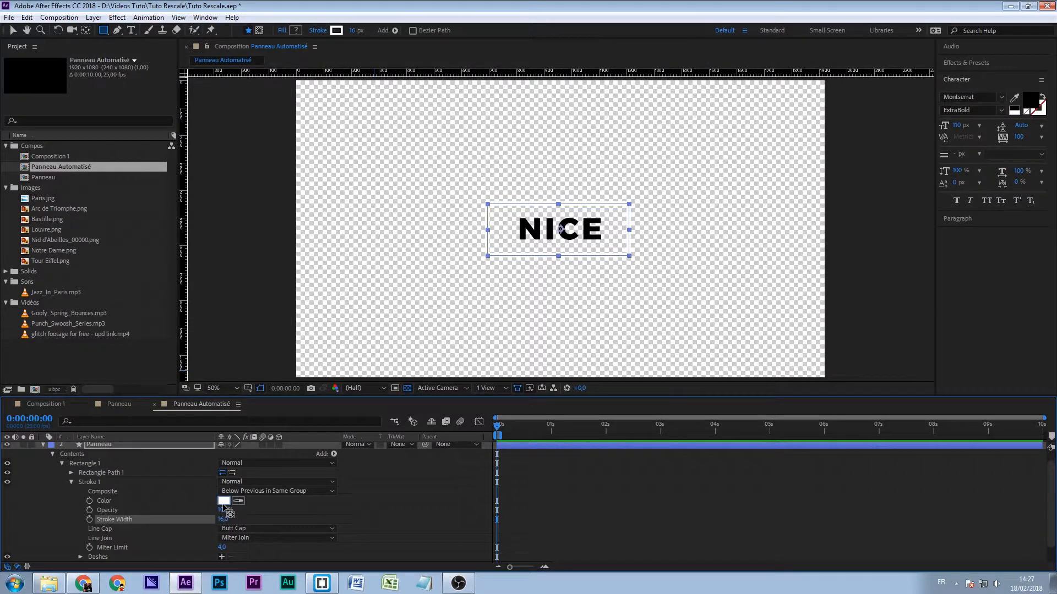
- Set the Panneau rectangle's stroke color to dark red B0220B
click(223, 500)
drag(702, 493, 702, 490)
drag(678, 436, 673, 395)
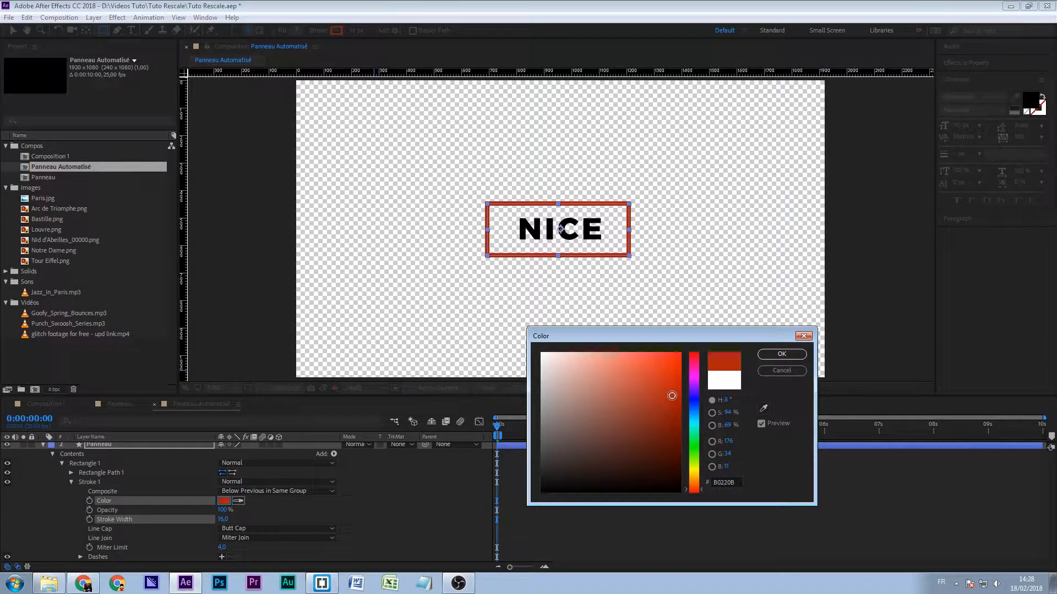
click(794, 355)
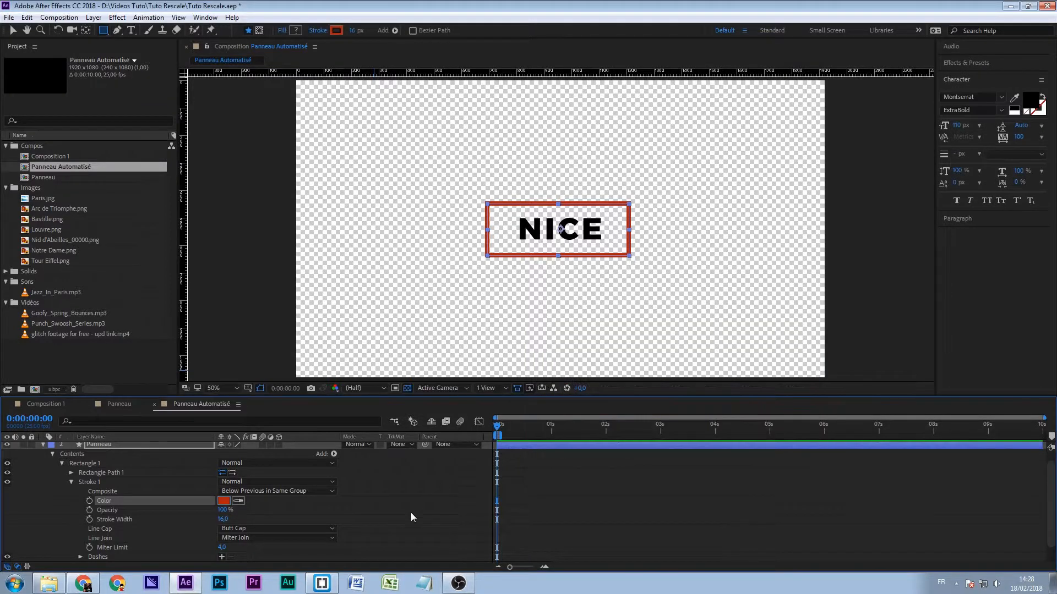
- Round the red frame's corners by setting Rectangle Path 1's roundness to 9
click(71, 472)
click(203, 501)
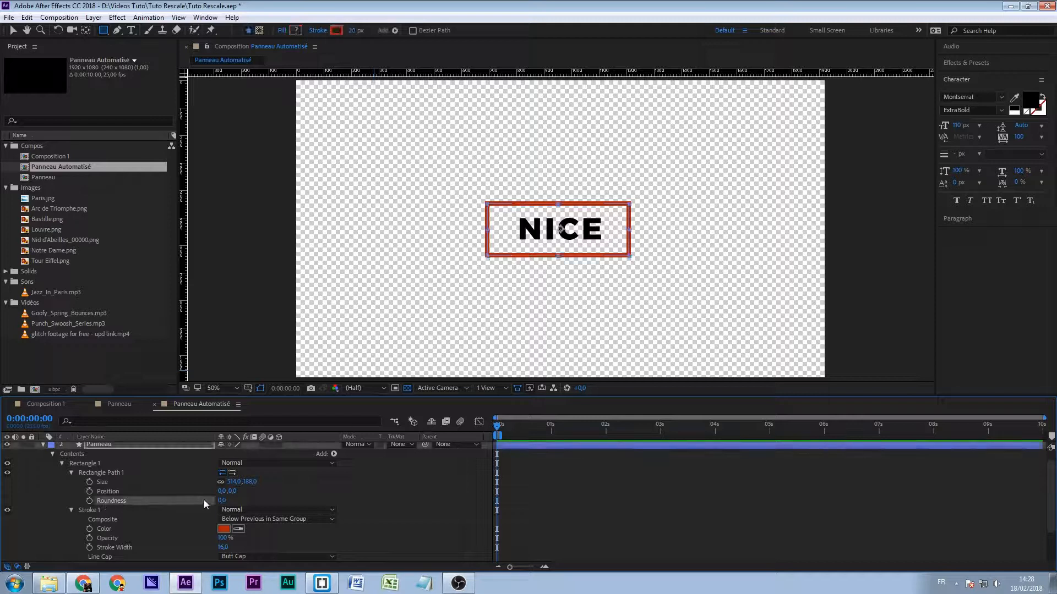
drag(222, 501, 231, 501)
scroll(514, 212, up, 2)
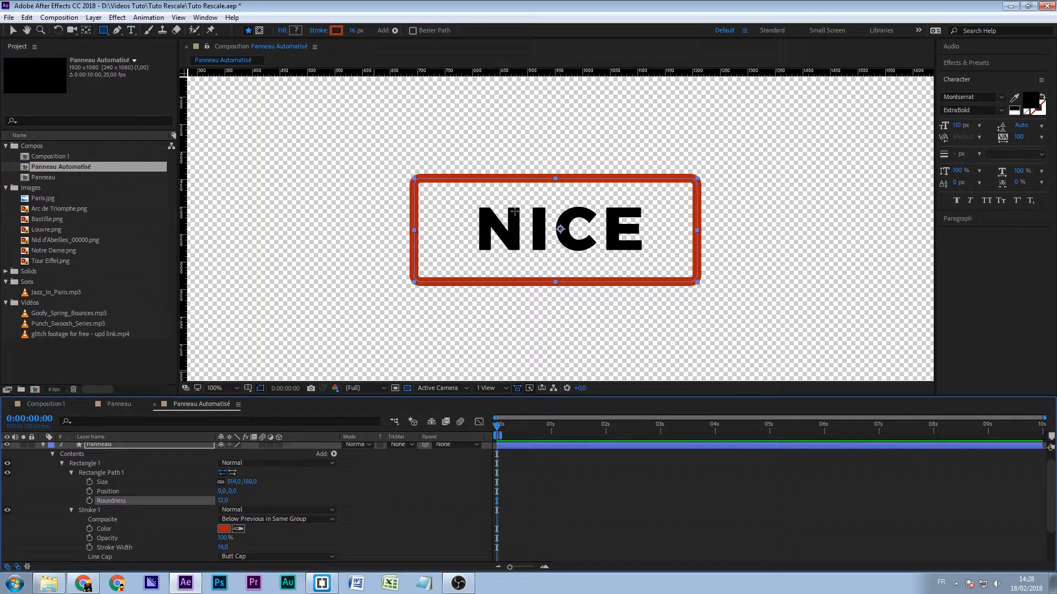
key(period)
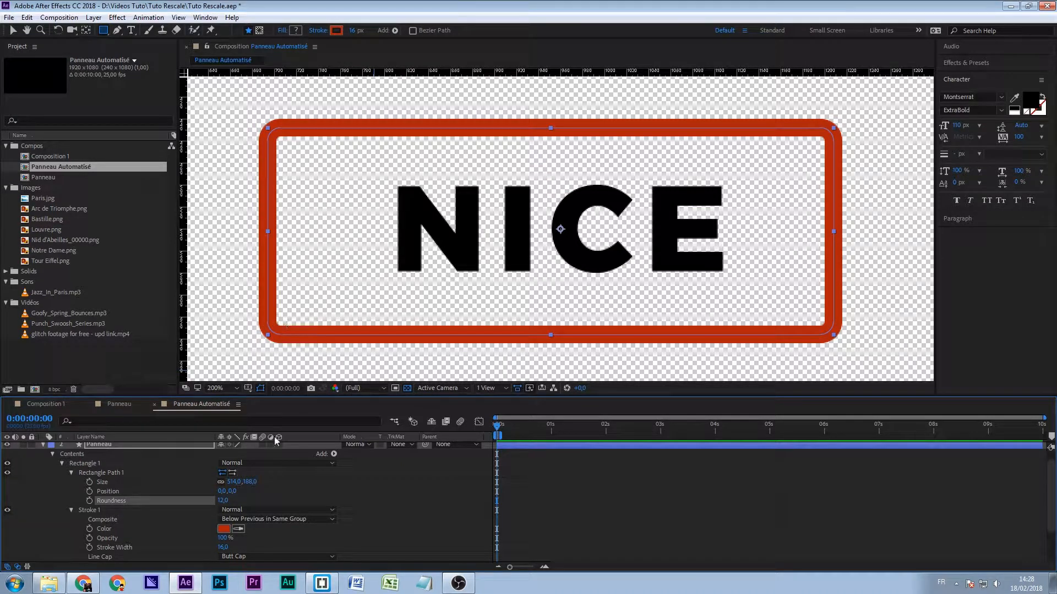
drag(224, 500, 223, 500)
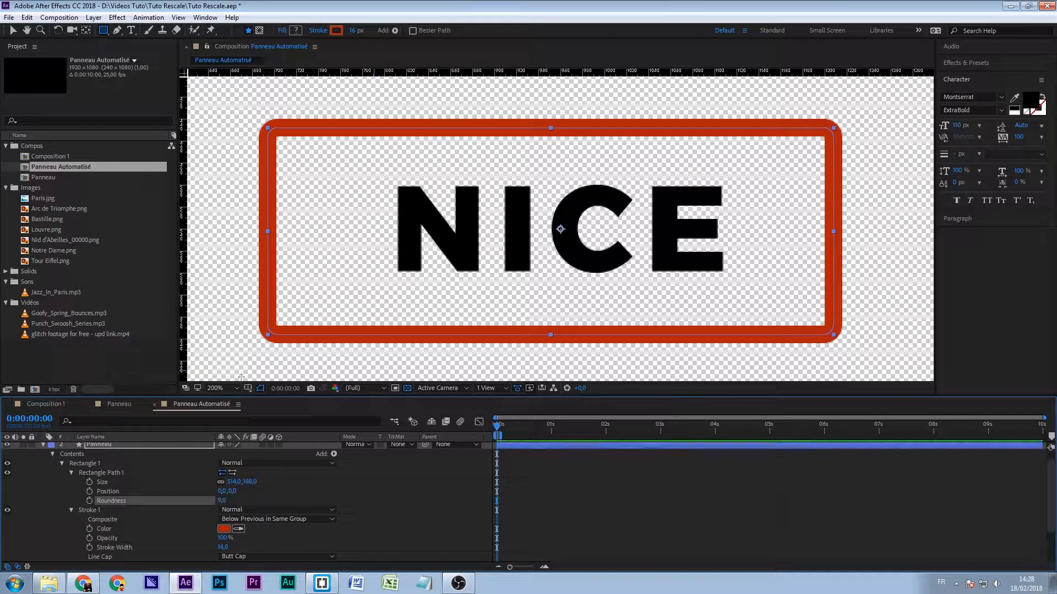
key(comma)
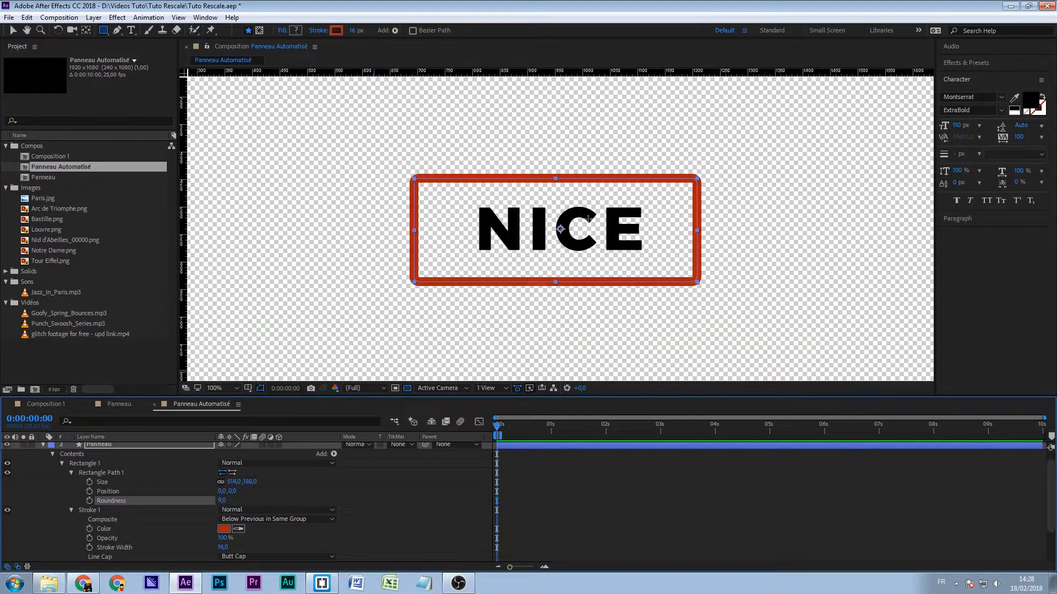
scroll(388, 498, down, 2)
scroll(387, 497, up, 3)
click(387, 498)
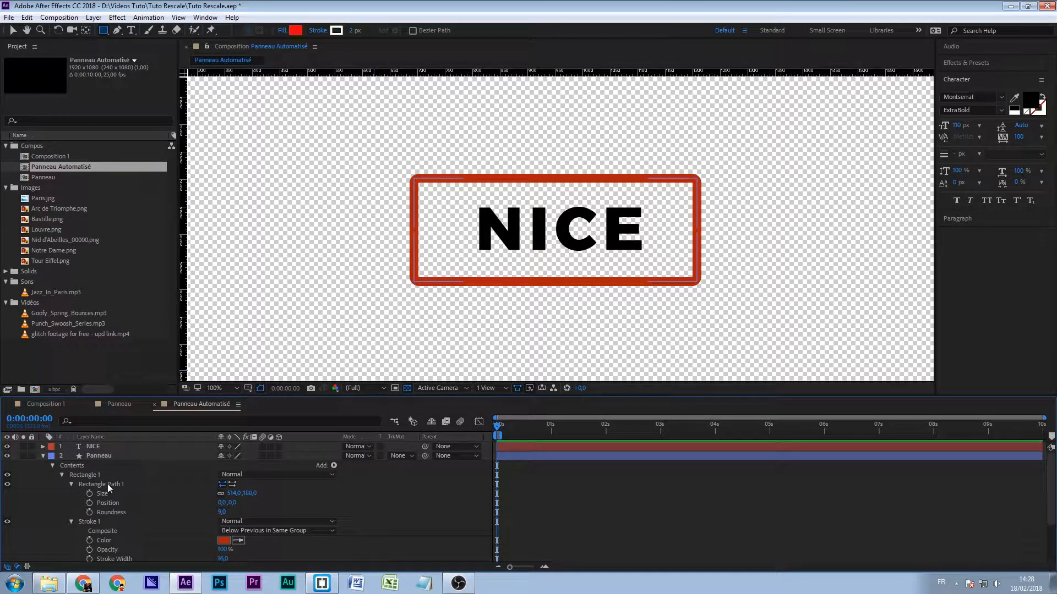
- Enlarge the timeline area vertically to fit more of the Panneau layer's properties
click(98, 453)
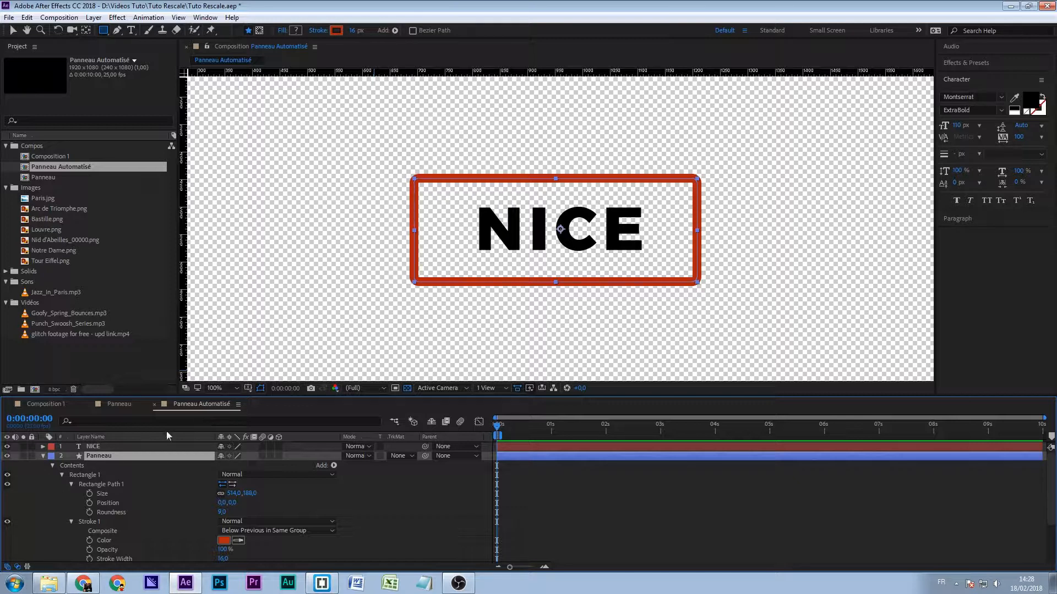
scroll(48, 458, down, 1)
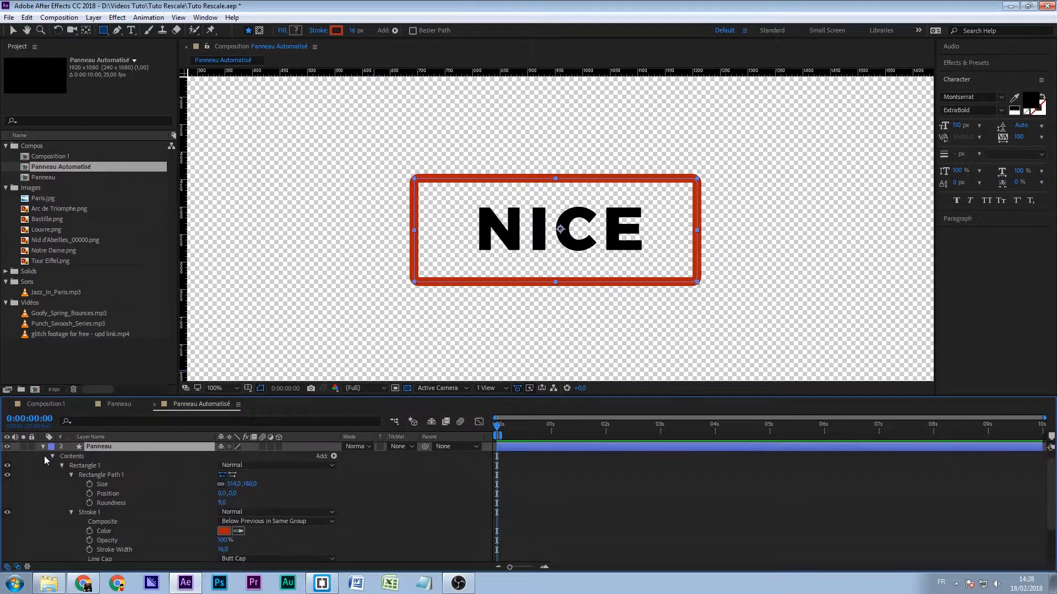
scroll(171, 518, up, 1)
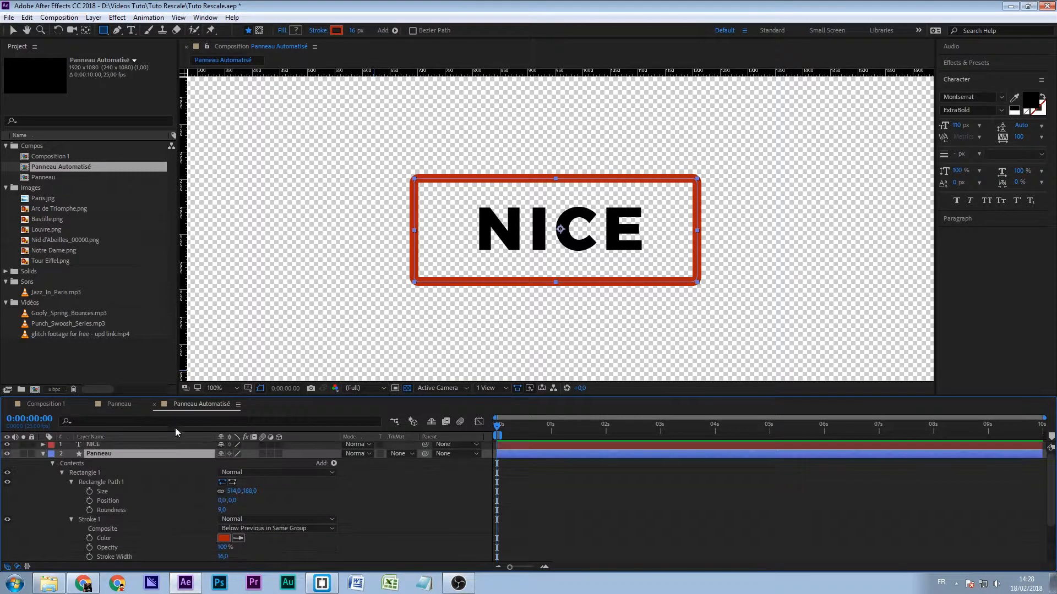
drag(200, 399, 200, 328)
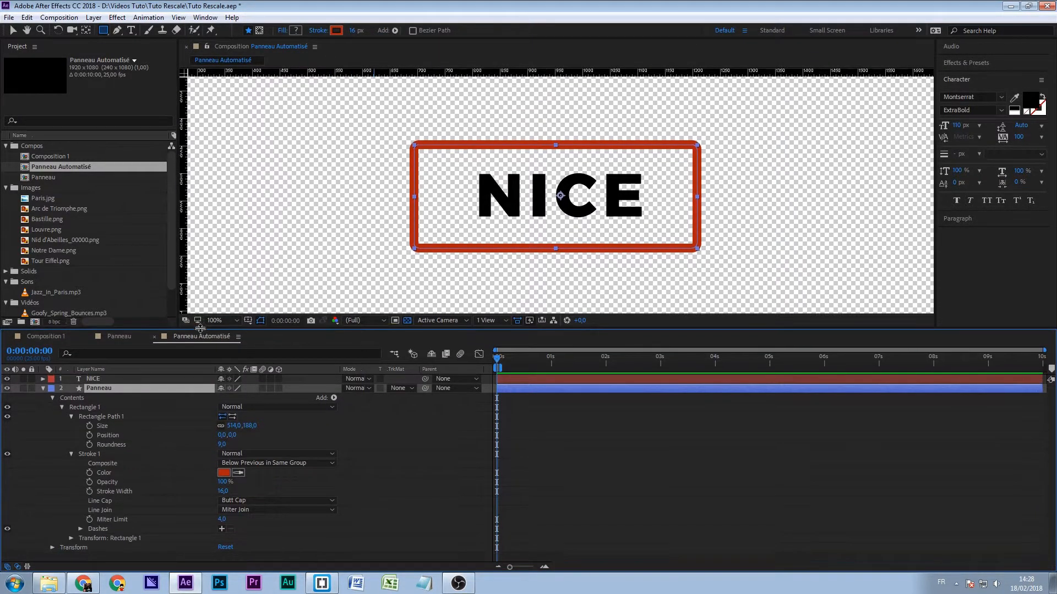
- Examine and compare the layer Transform properties of Panneau and the NICE text, especially anchor point and position
click(93, 379)
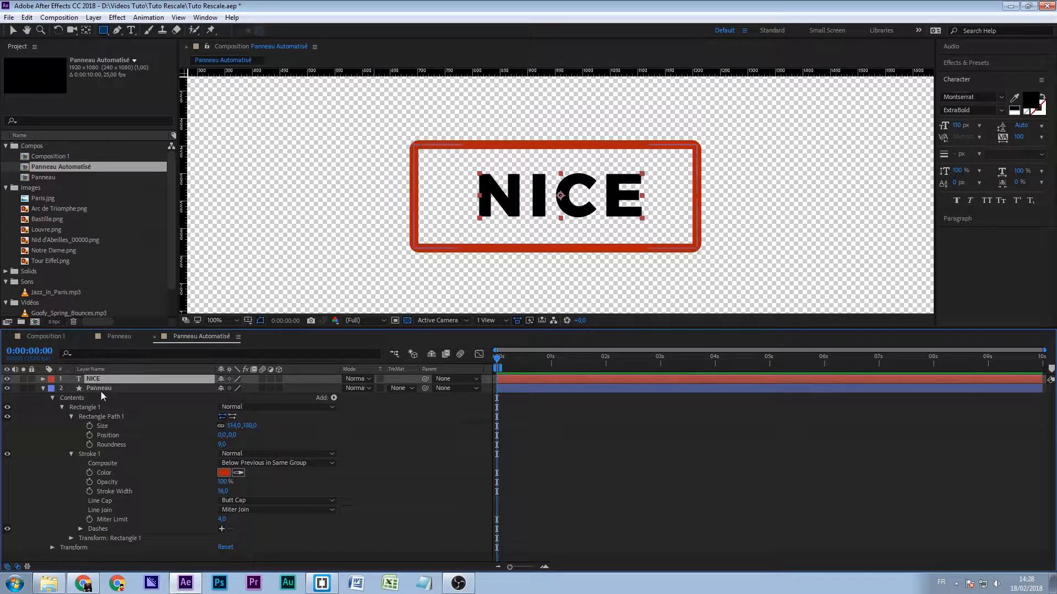
click(99, 389)
click(53, 548)
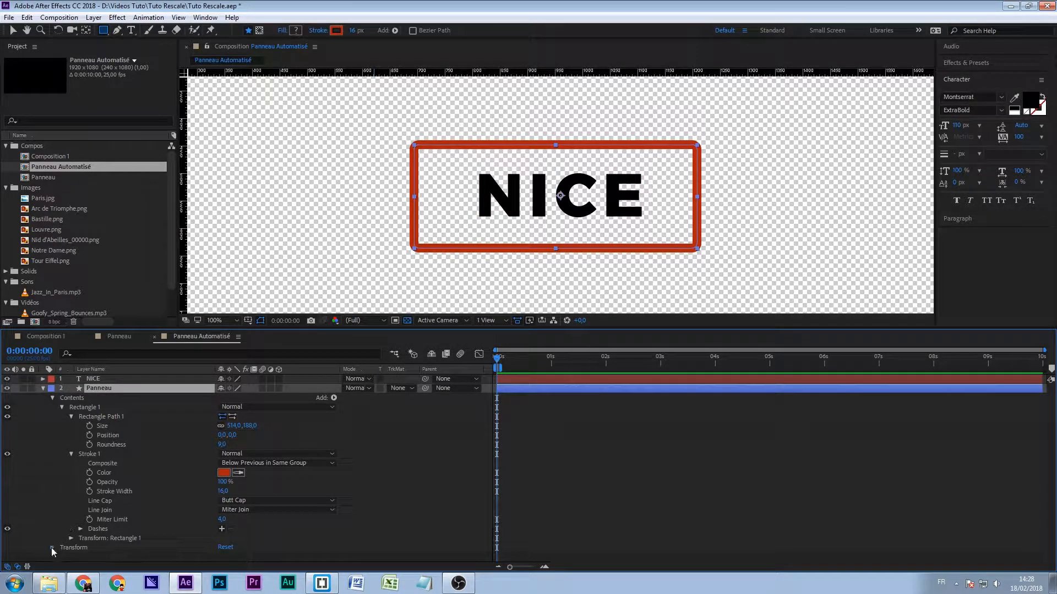
scroll(153, 500, down, 2)
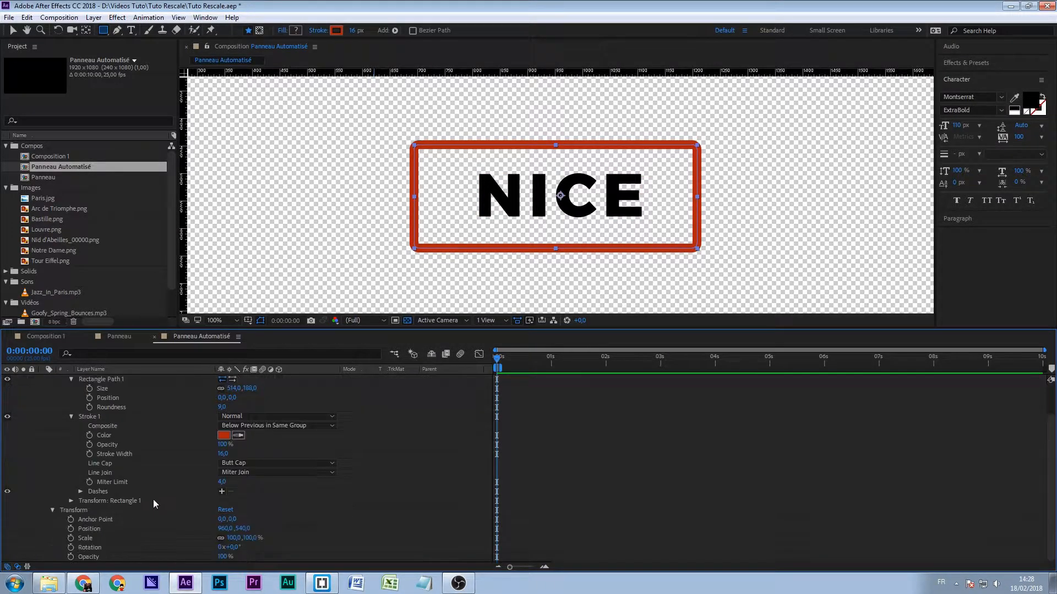
click(77, 513)
scroll(76, 522, up, 2)
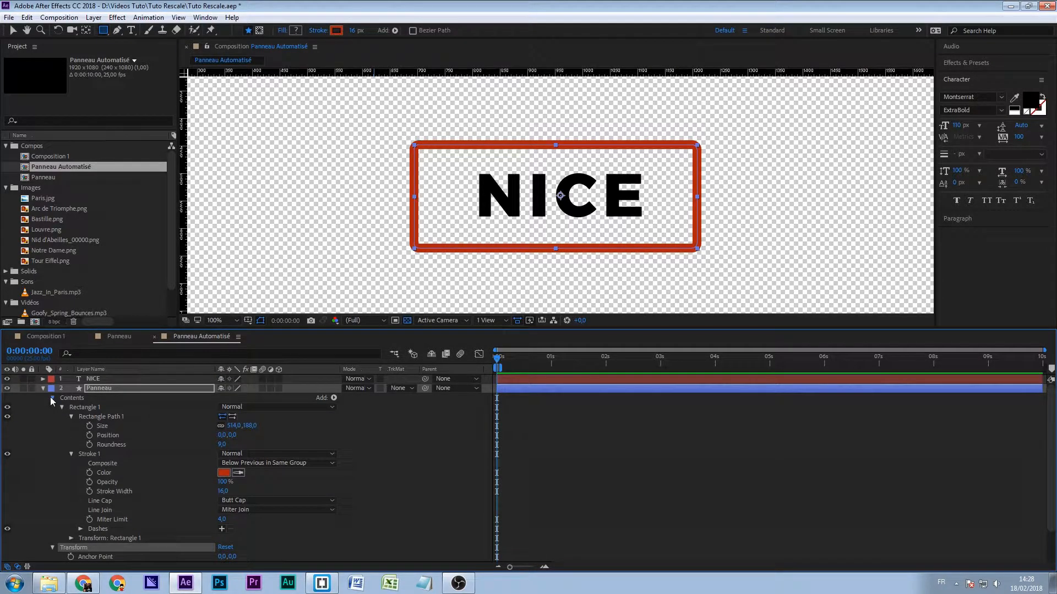
click(52, 398)
click(43, 379)
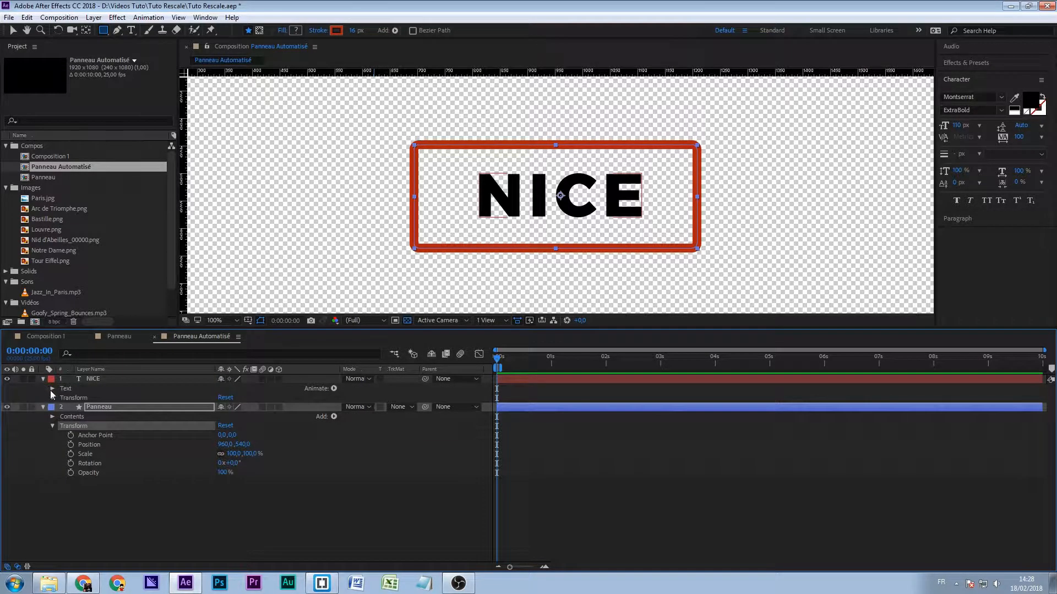
click(81, 399)
click(80, 428)
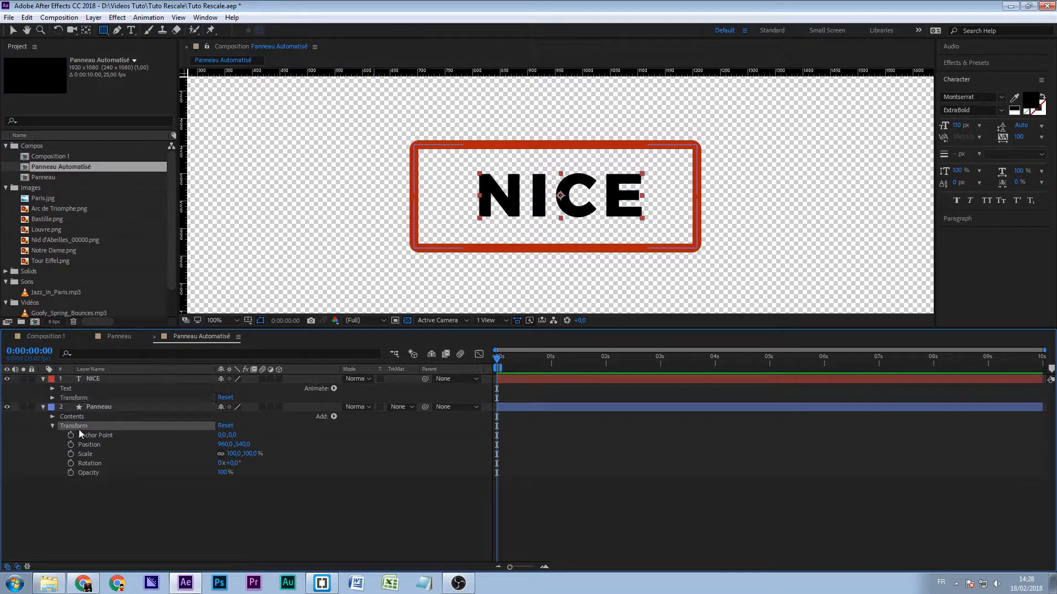
click(97, 406)
click(91, 377)
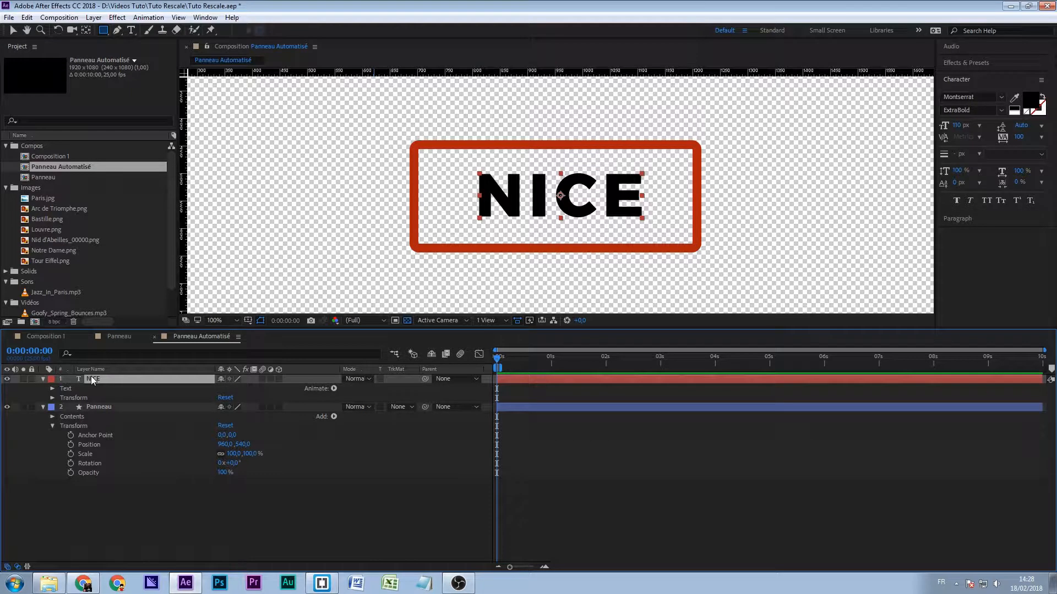
click(51, 398)
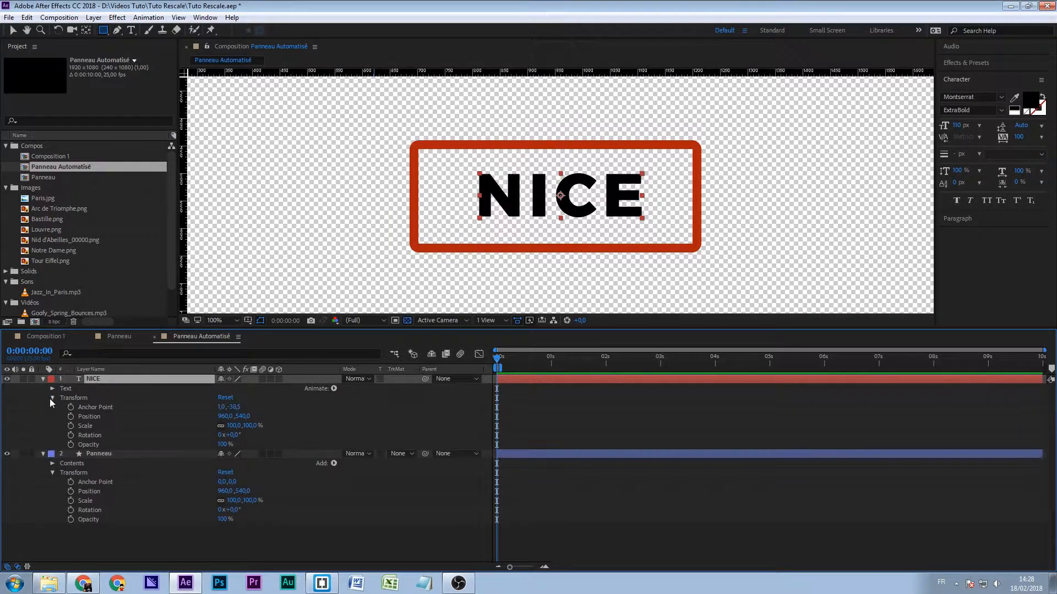
click(76, 398)
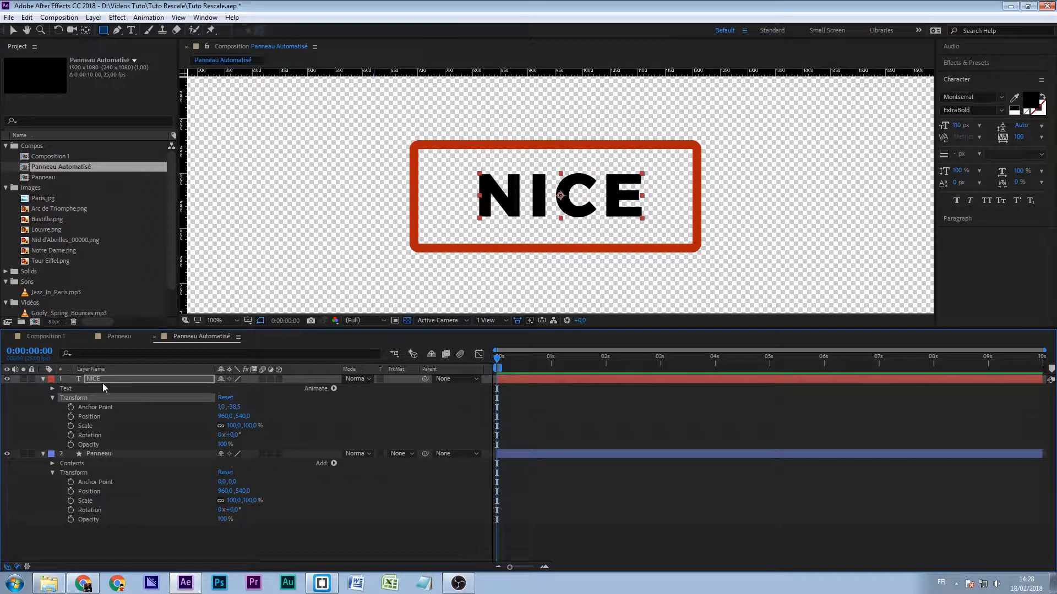
click(94, 455)
click(67, 472)
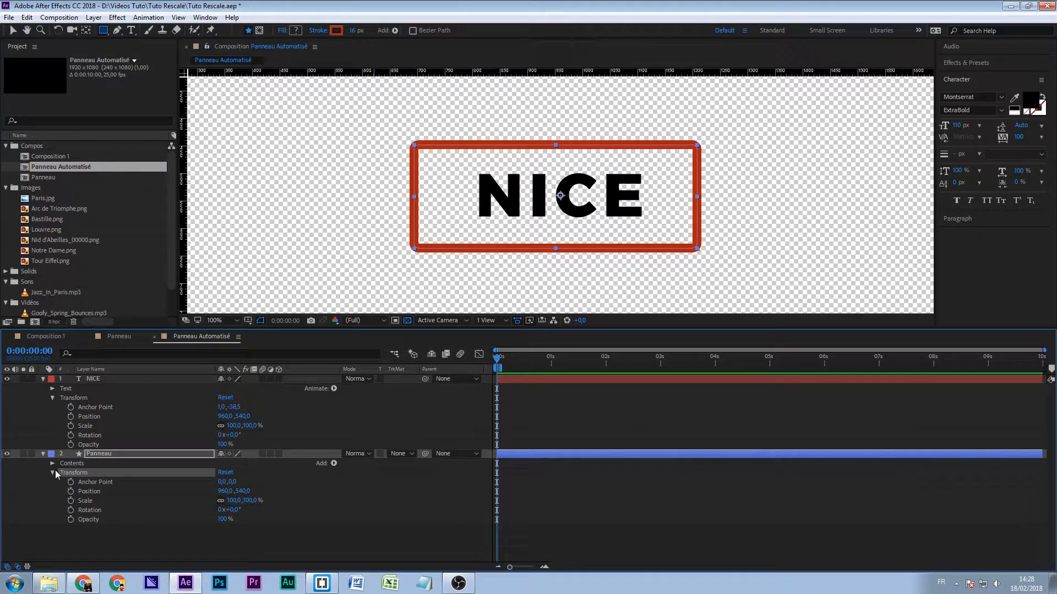
- Center the frame on its layer's anchor point by setting the position in Transform: Rectangle 1 to 0, 0
click(51, 463)
scroll(61, 479, down, 2)
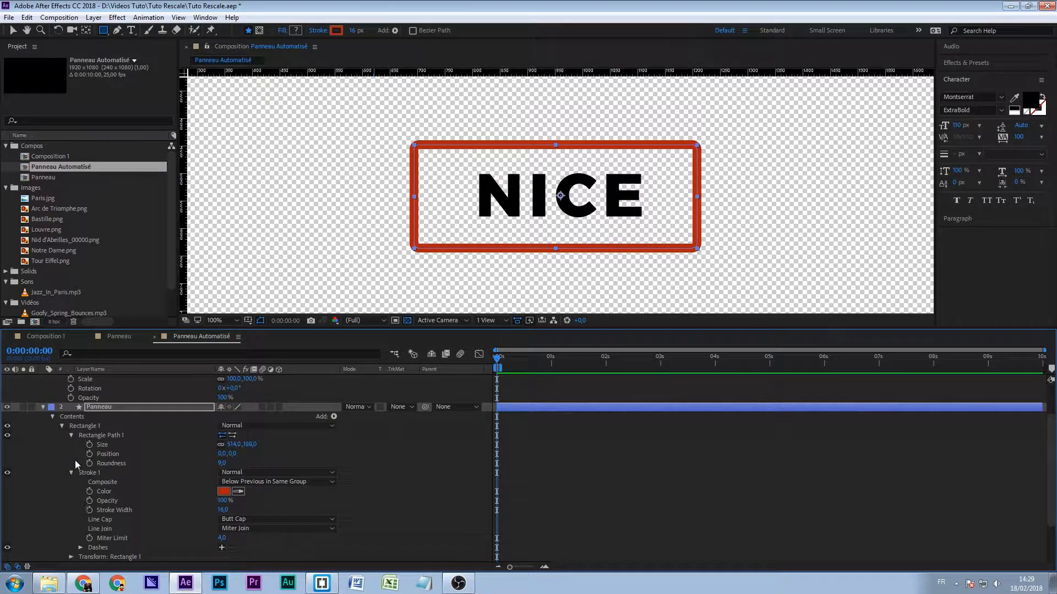
scroll(162, 499, down, 2)
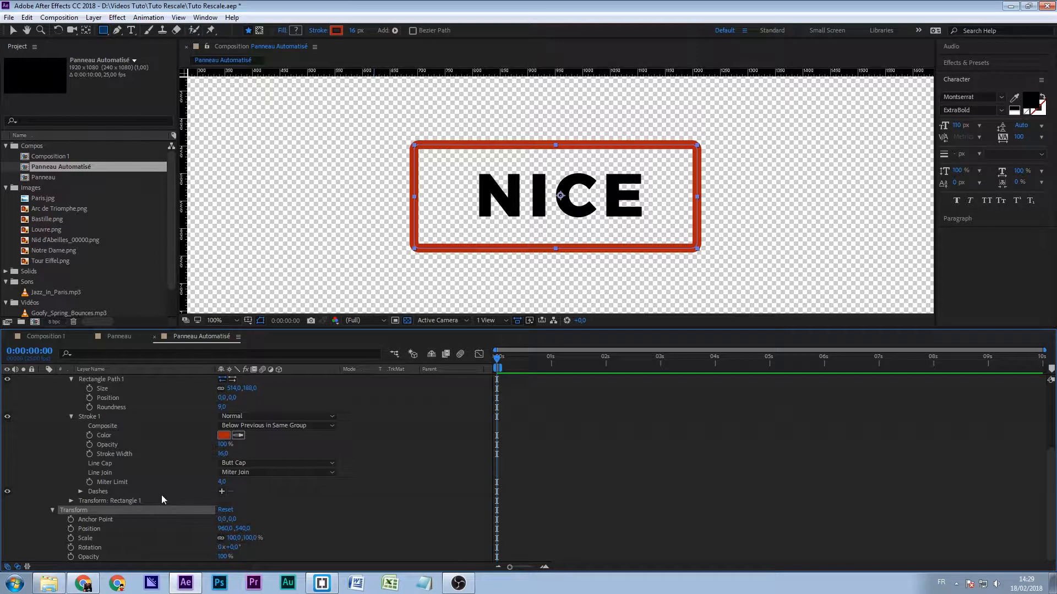
click(90, 517)
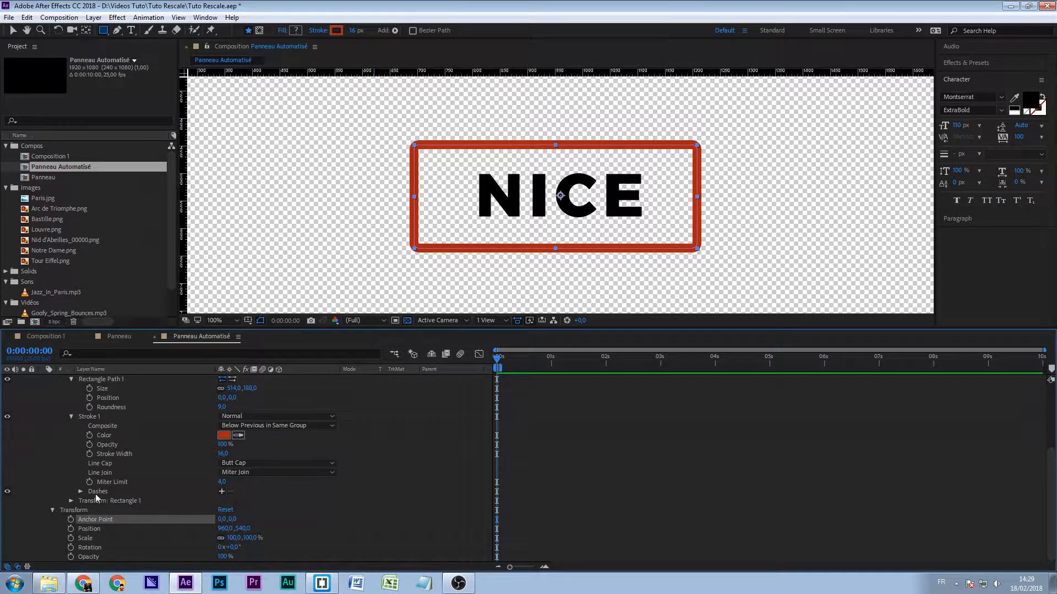
click(70, 500)
scroll(63, 462, down, 2)
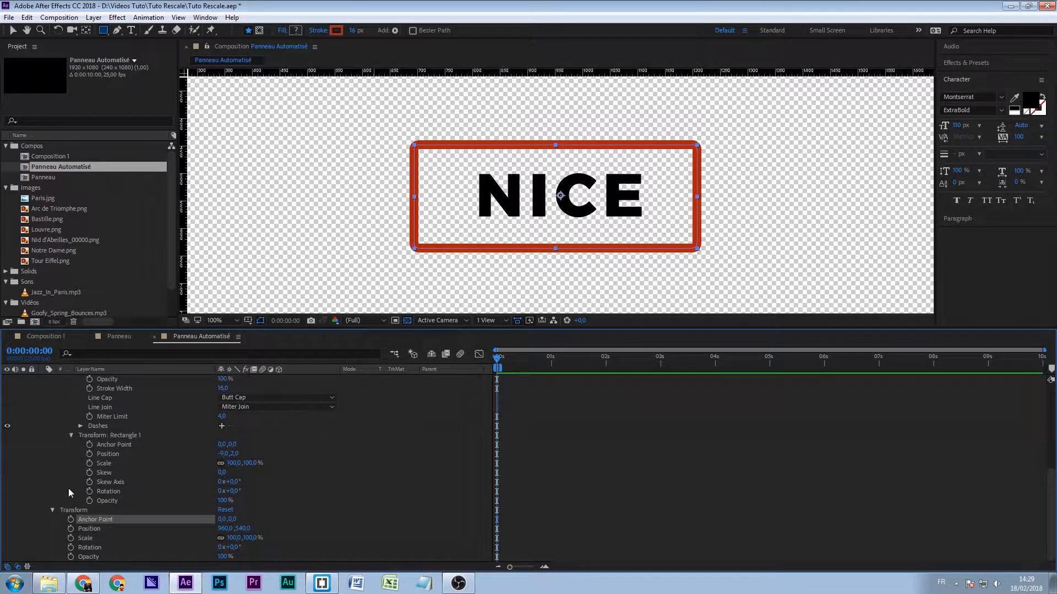
click(53, 510)
click(103, 484)
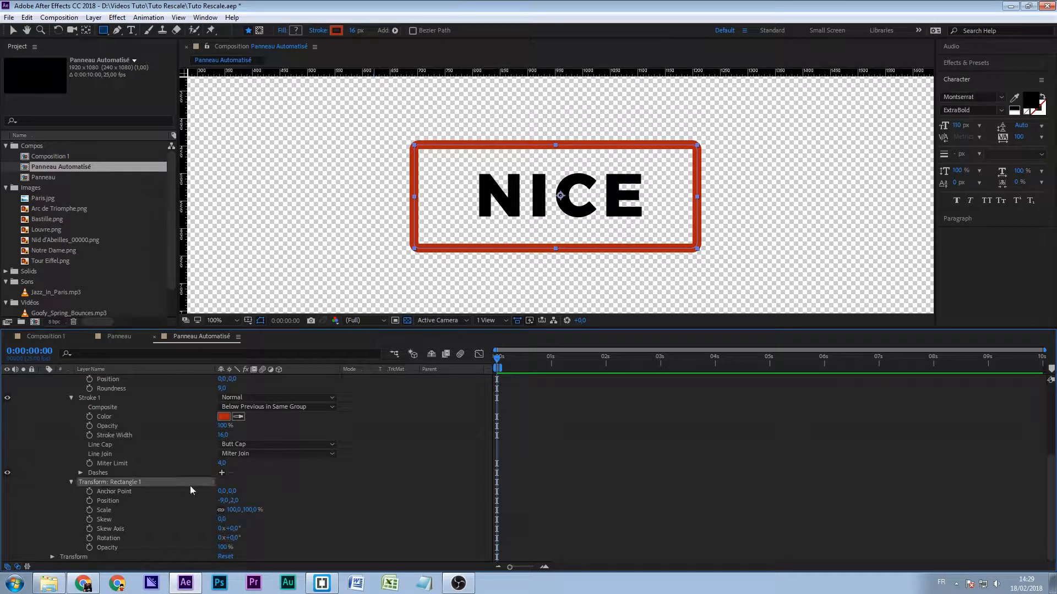
click(222, 501)
text(0)
key(Tab)
text(0)
key(Return)
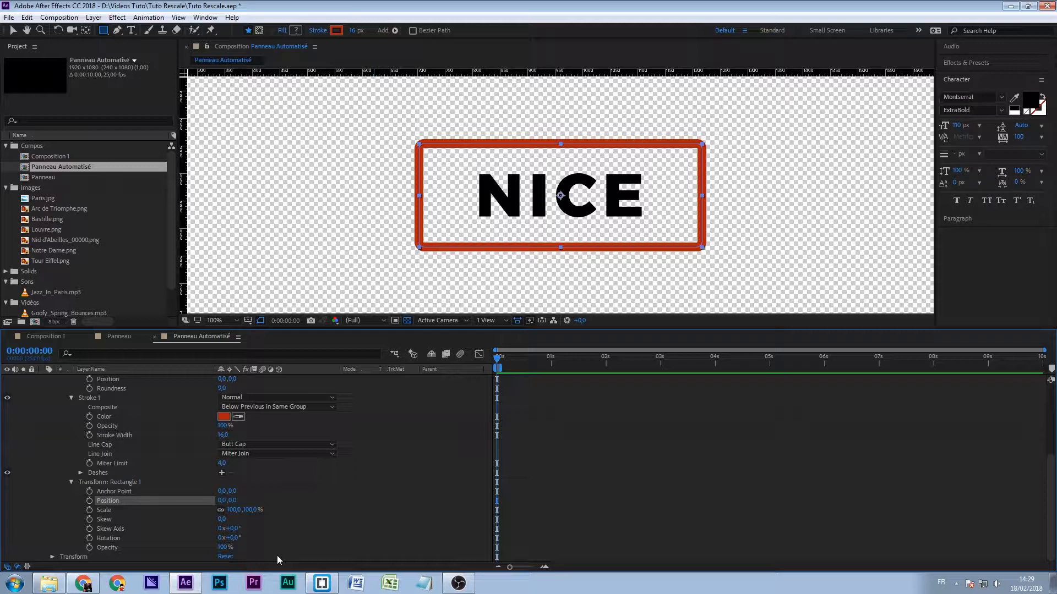
- Collapse the NICE layer's Transform group and all of the Panneau layer's properties in the timeline
scroll(305, 541, up, 3)
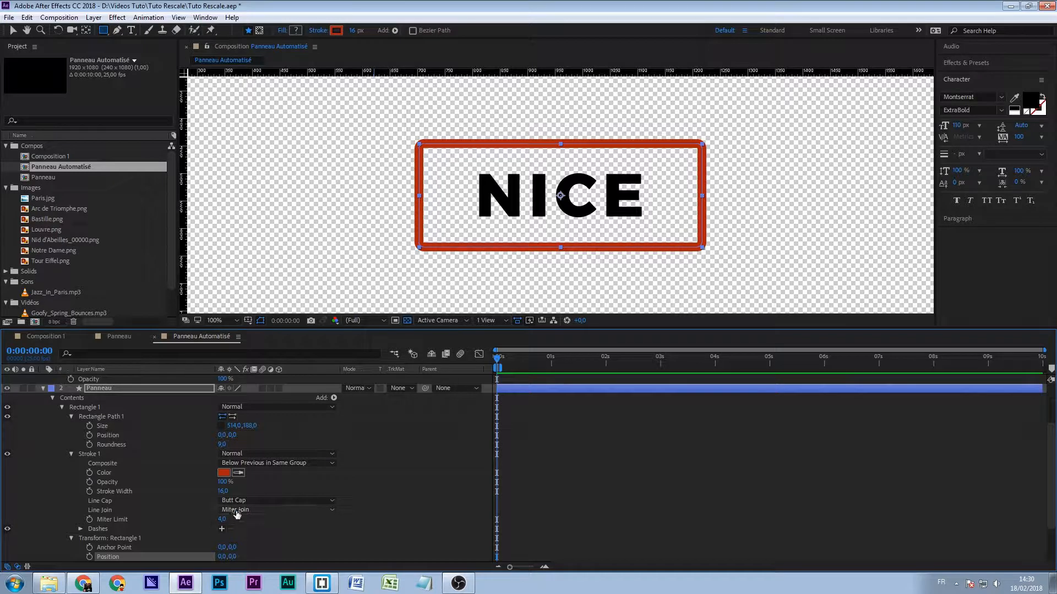
scroll(211, 544, down, 1)
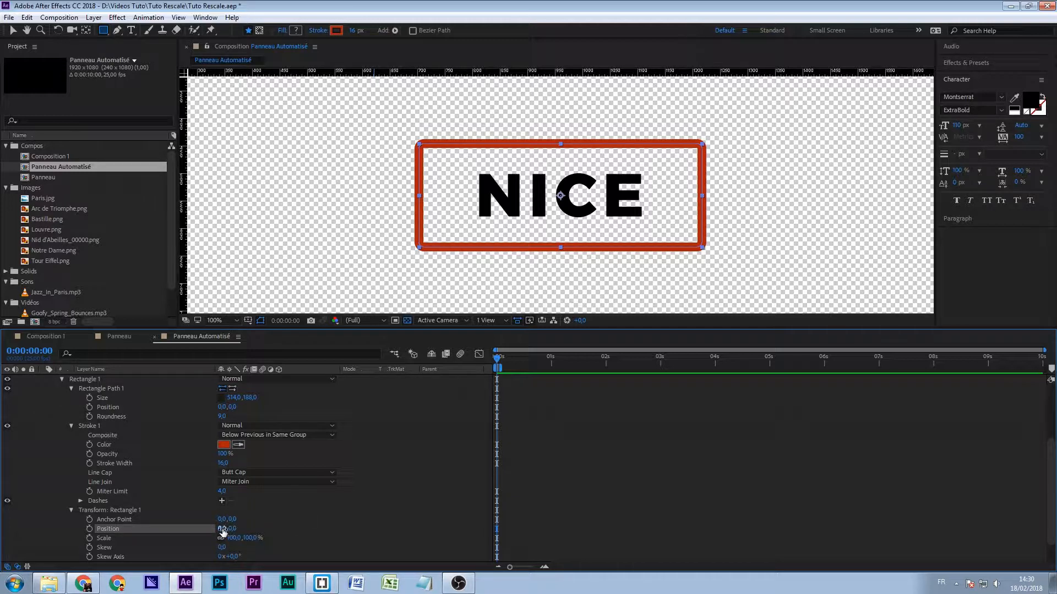
scroll(94, 403, up, 5)
click(89, 399)
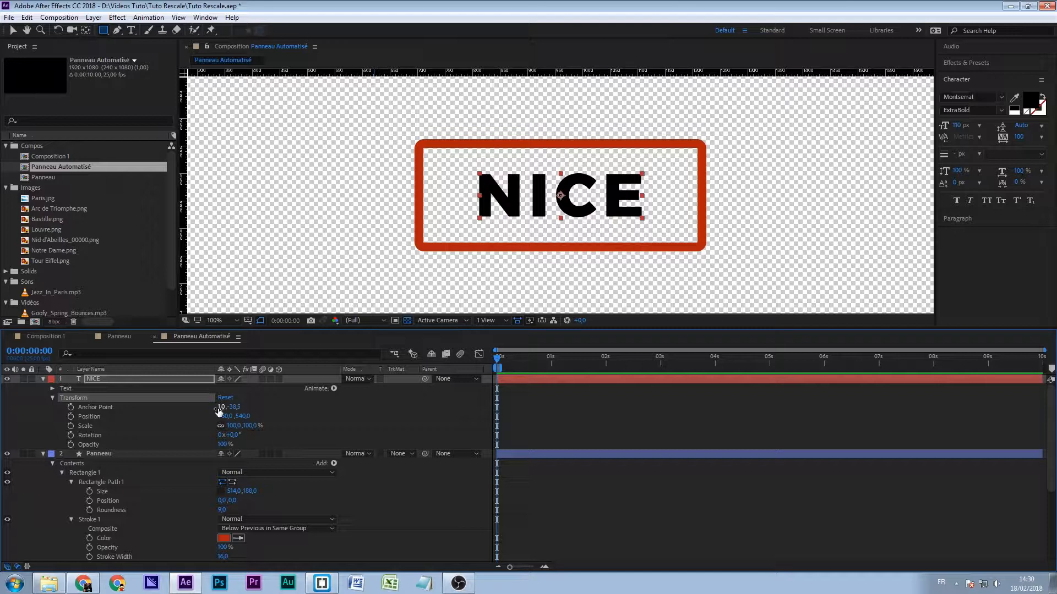
click(53, 396)
click(97, 377)
click(42, 408)
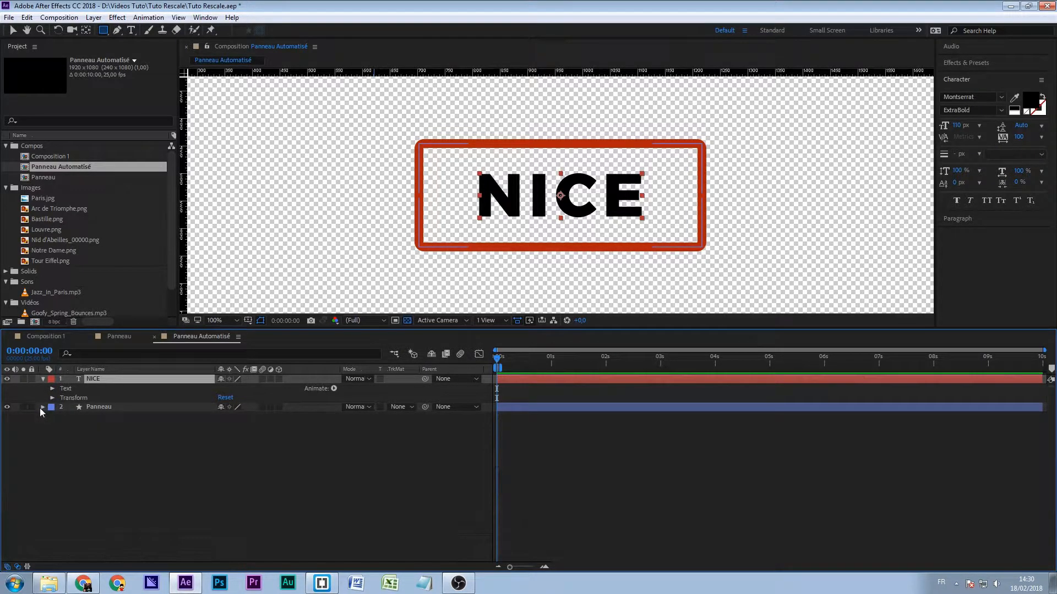
click(98, 407)
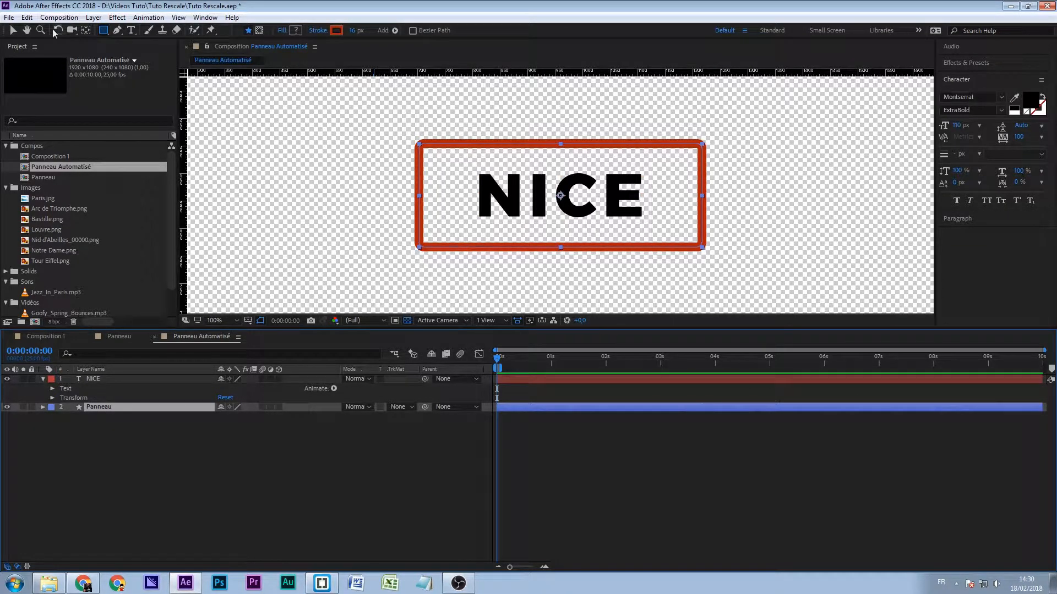
- Add a Point Control expression effect to the NICE text layer
key(v)
click(93, 380)
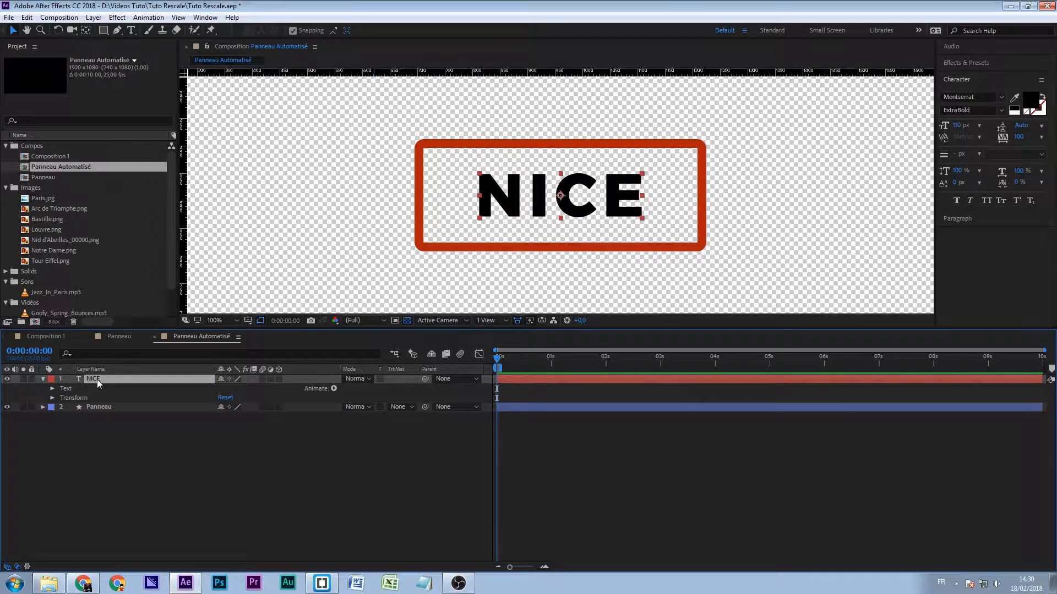
click(116, 18)
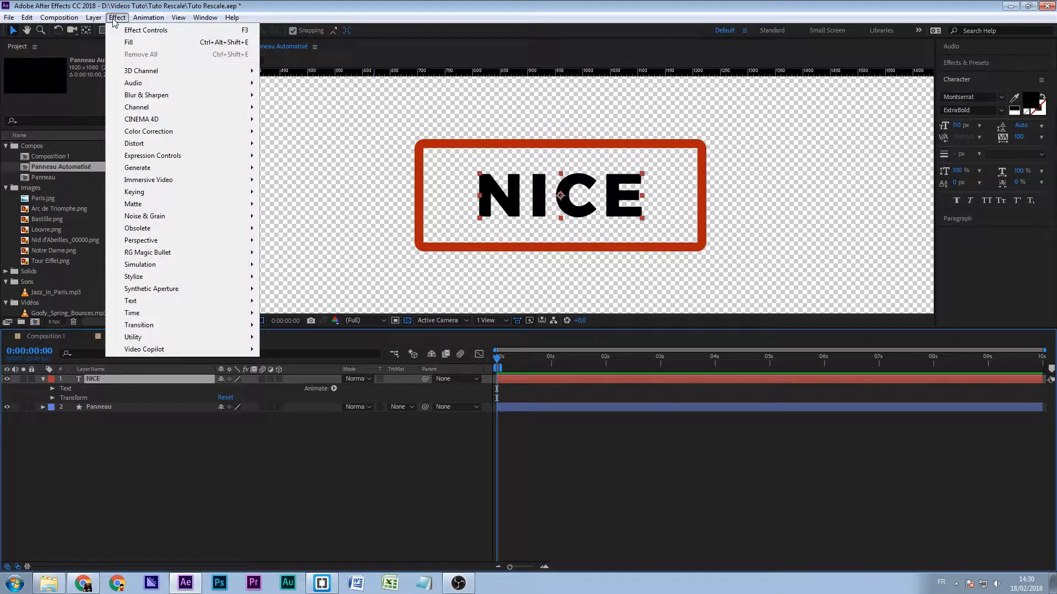
mouse_move(177, 155)
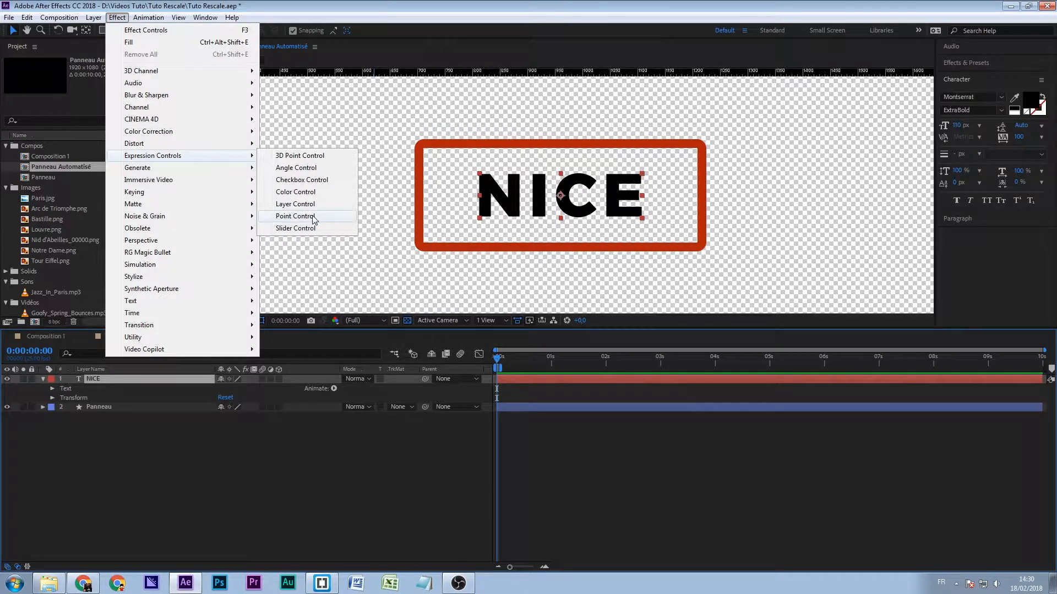
click(295, 216)
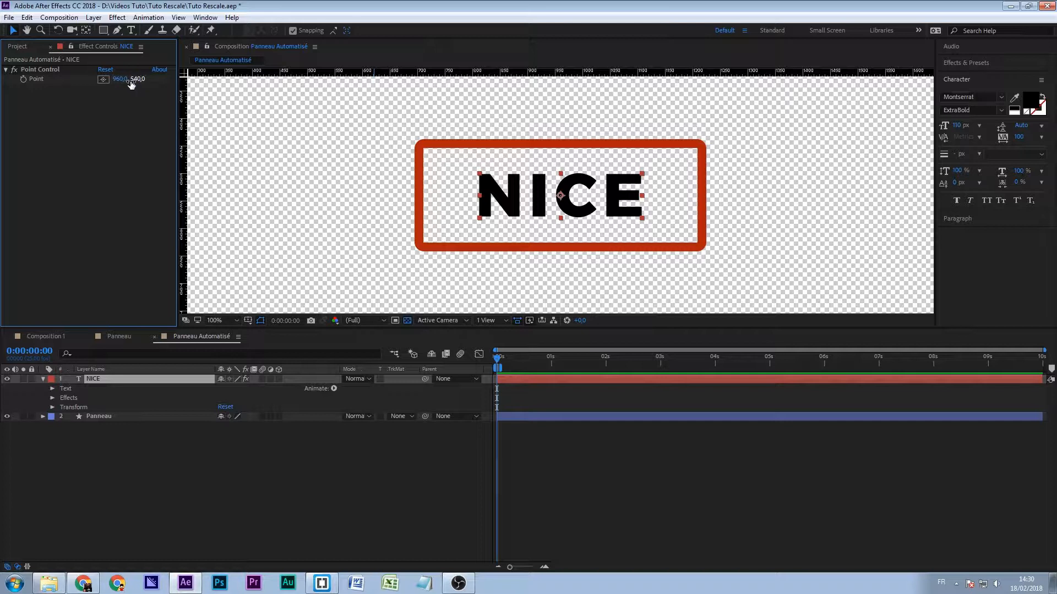
- Rename the NICE layer's Point Control effect to Text Size
click(39, 70)
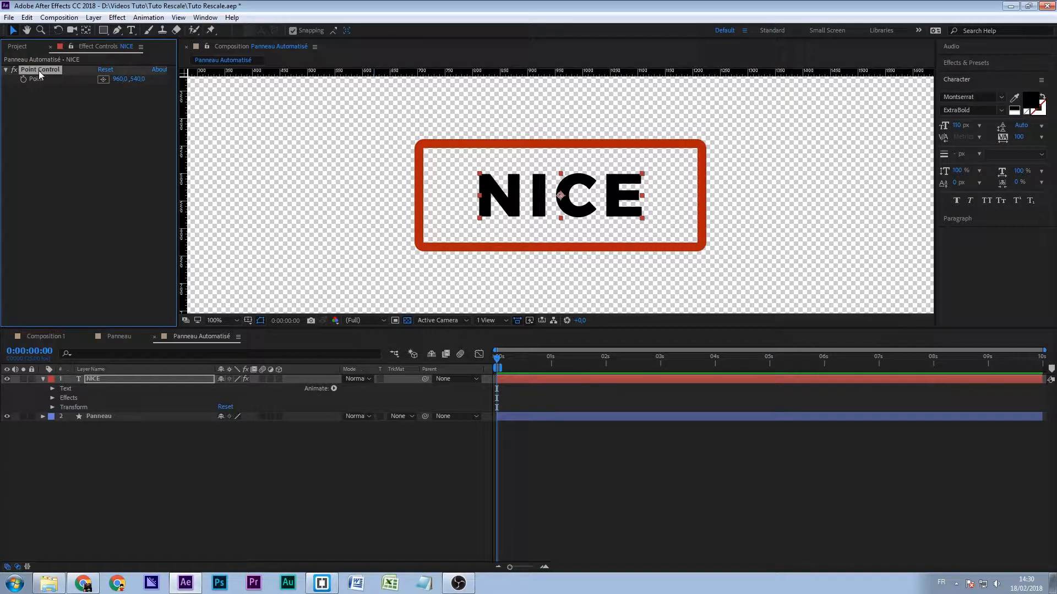
key(Return)
text(Text S)
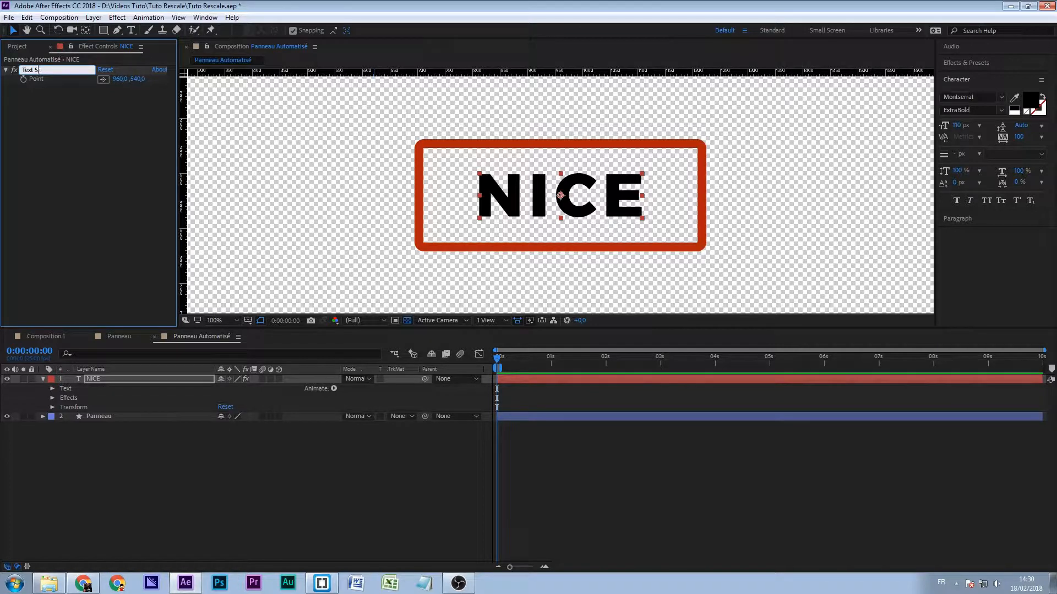
text(ize)
key(Return)
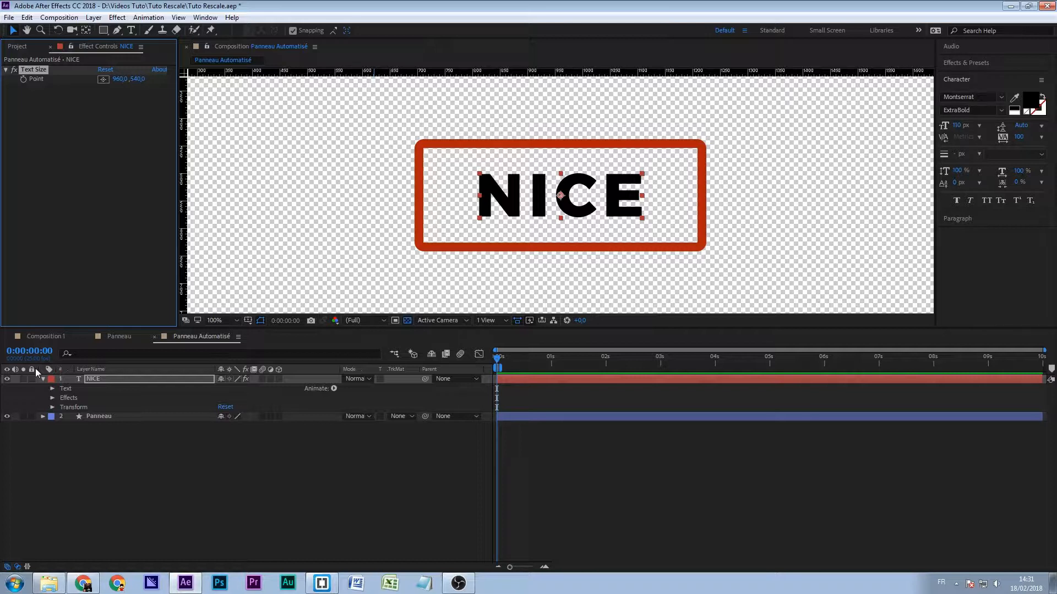
- Reveal the NICE layer's Text Size effect in the timeline and enable an expression on its Point property
click(52, 389)
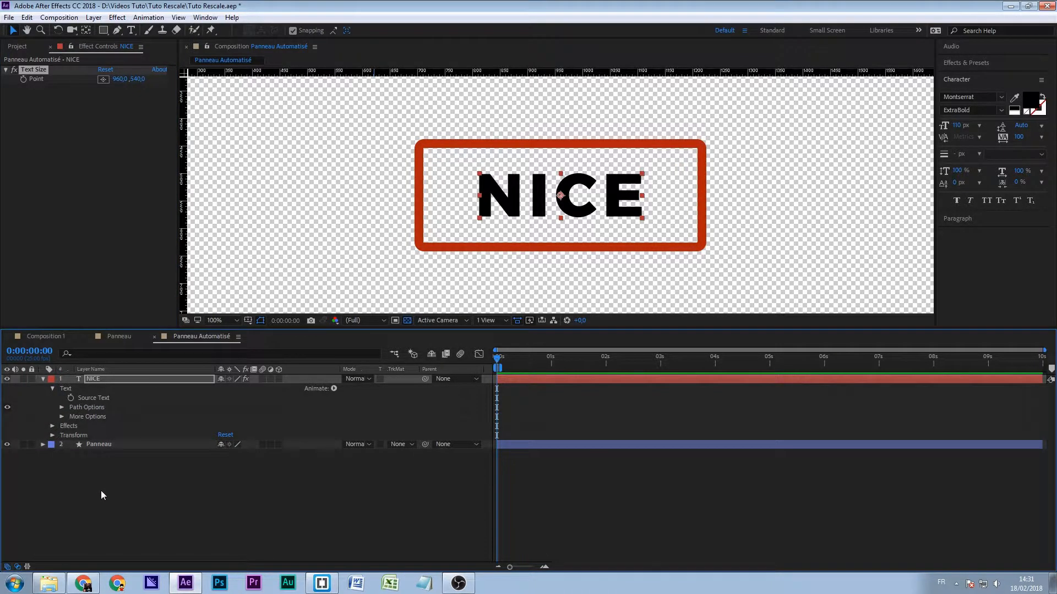
click(90, 398)
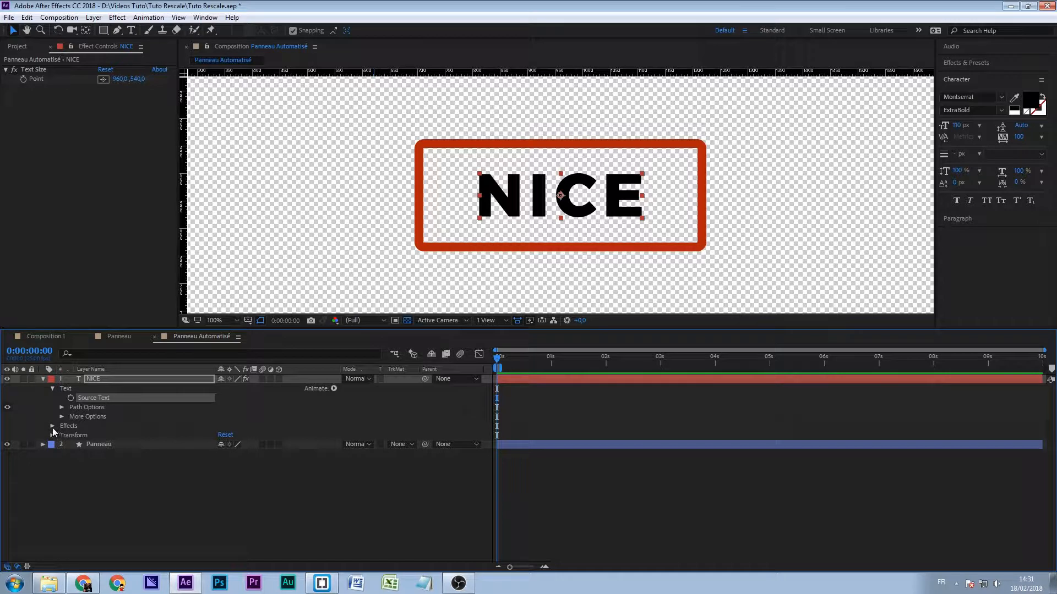
click(52, 427)
click(61, 435)
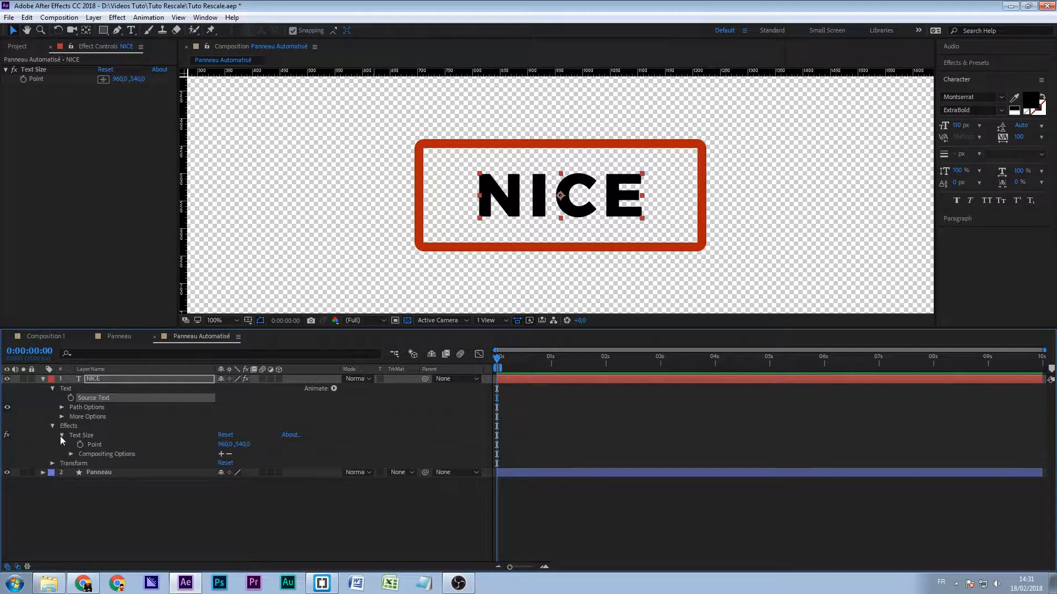
click(94, 445)
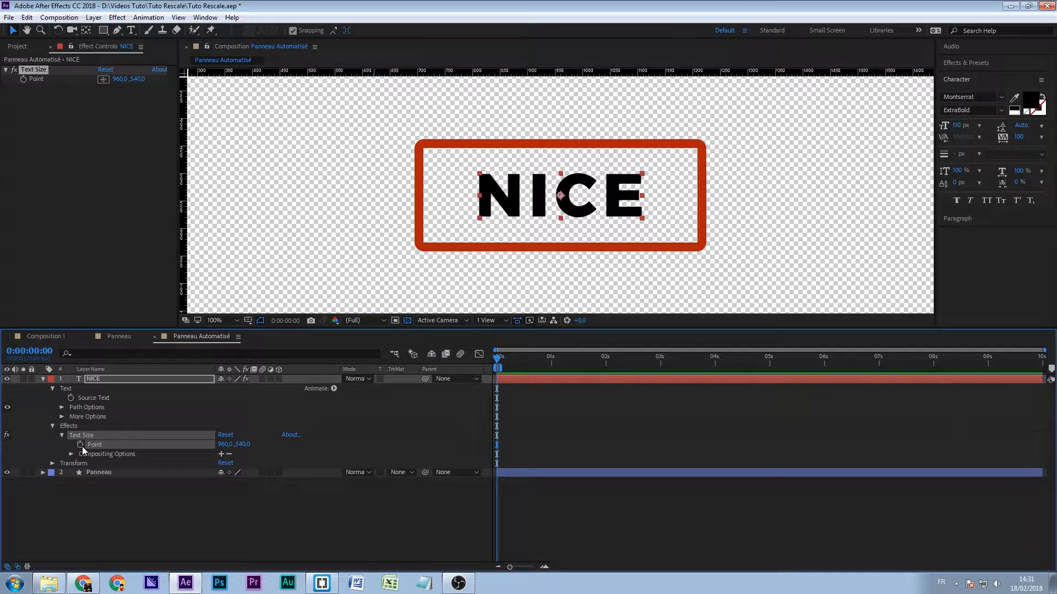
key(alt)
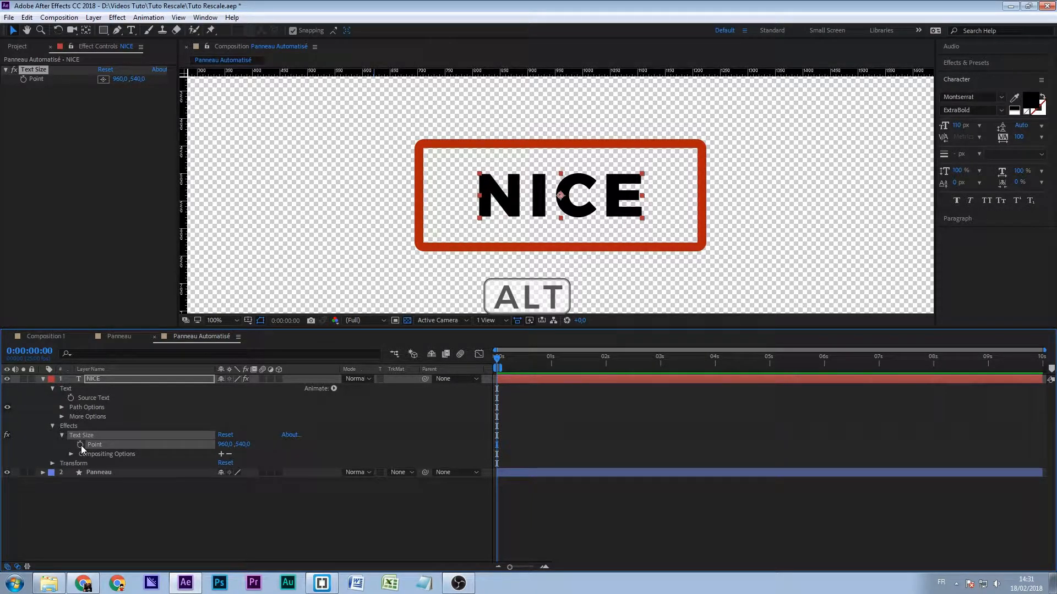
alt+click(81, 445)
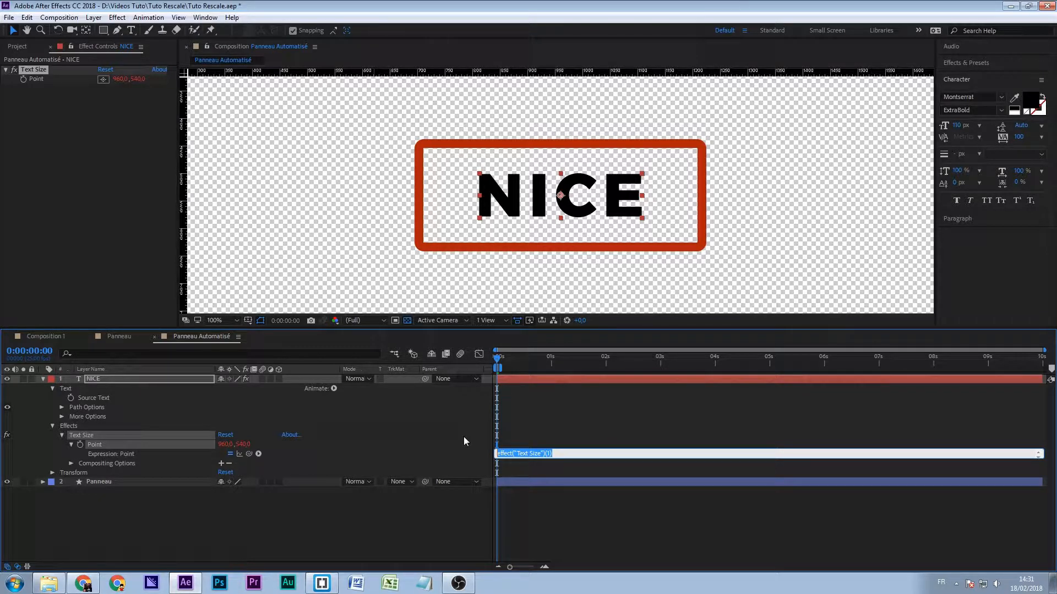
- Enter thisLayer.sourceRectAtTime(); as the expression of the Text Size Point property
text(thisLayer)
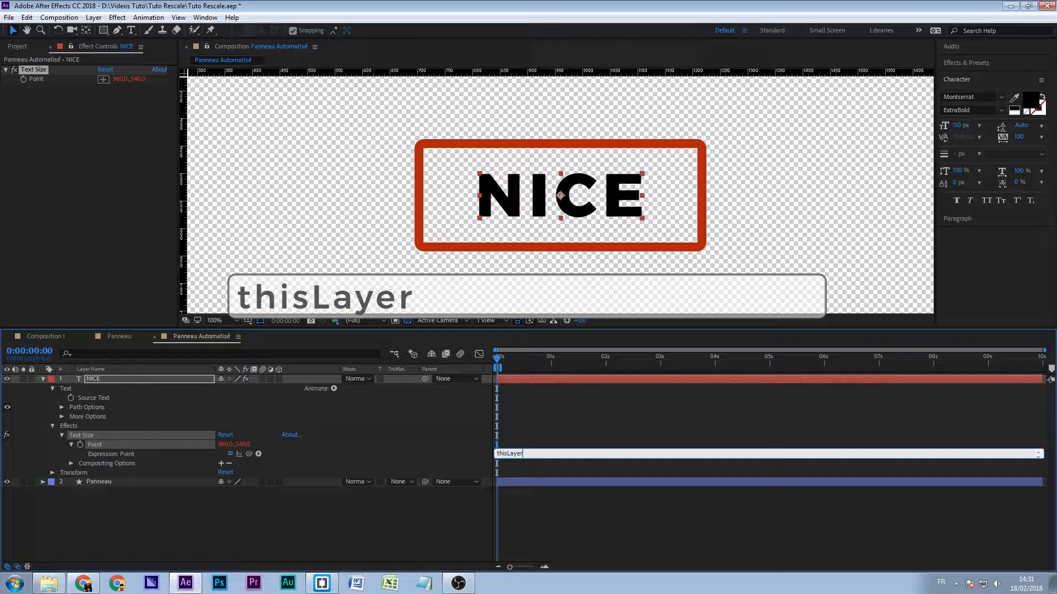
text(.source)
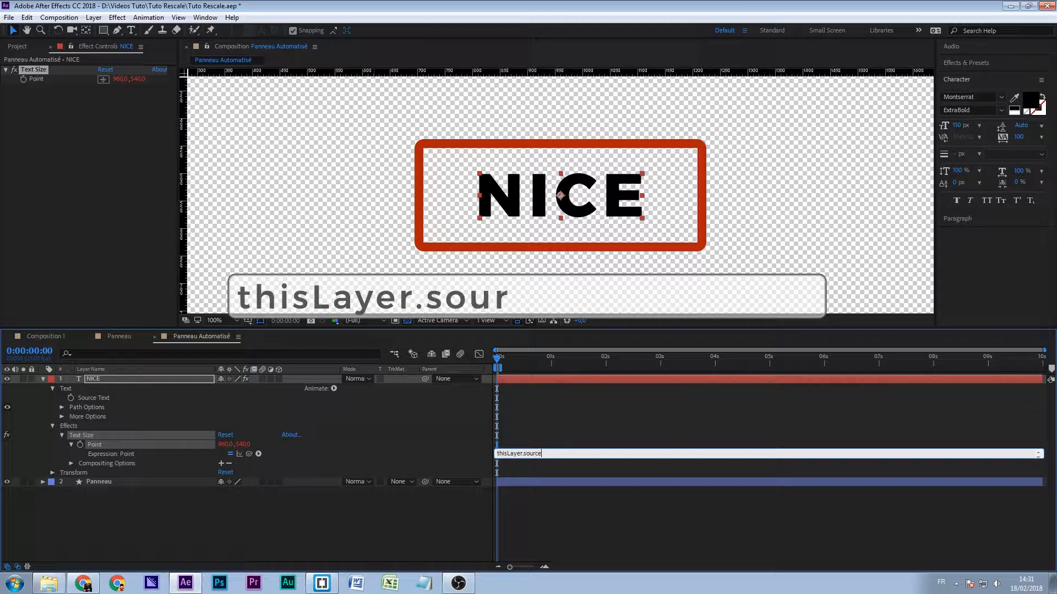
text(Rect)
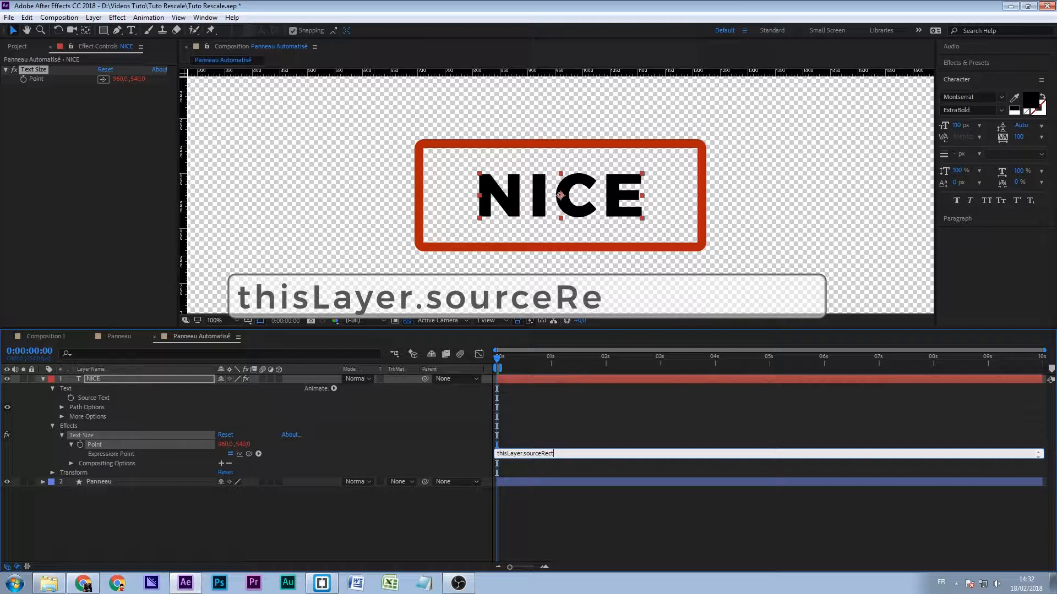
text(At)
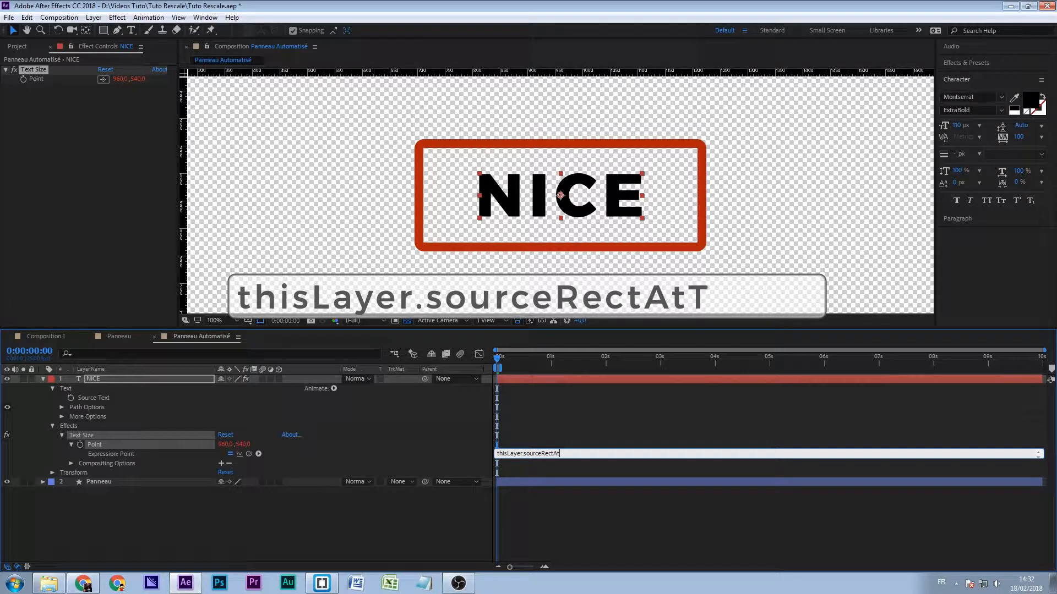
text(Time)
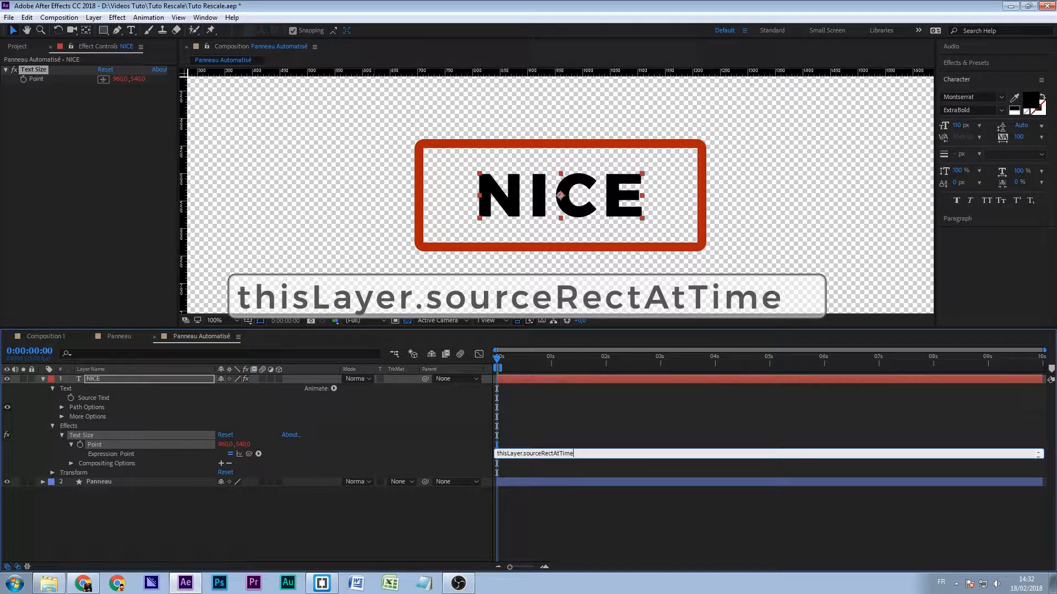
text(();)
click(464, 437)
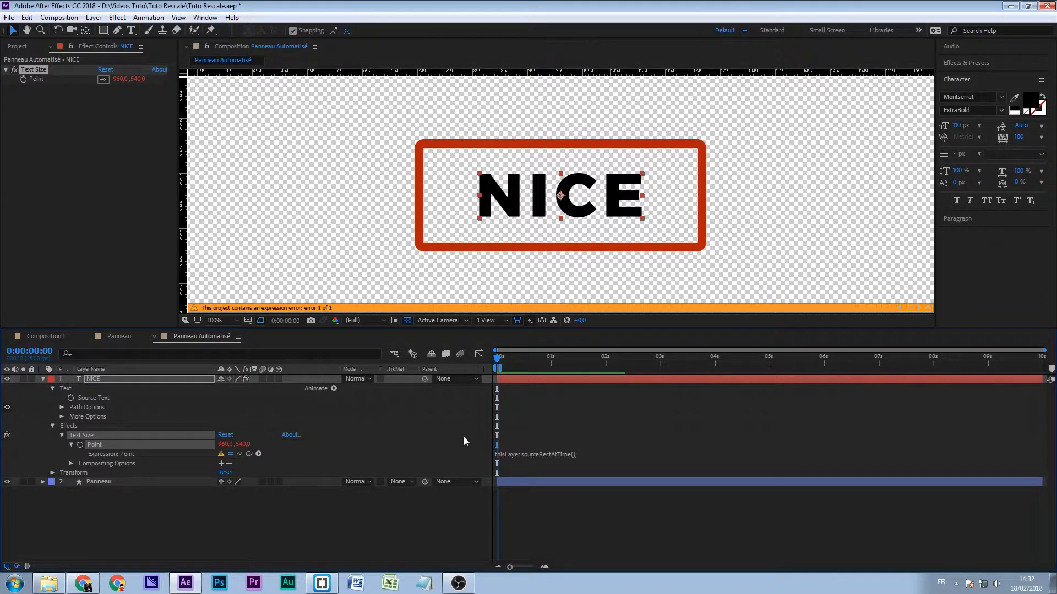
- Assign the sourceRectAtTime call to a variable s in the Point expression and enlarge the expression area for more lines
click(593, 452)
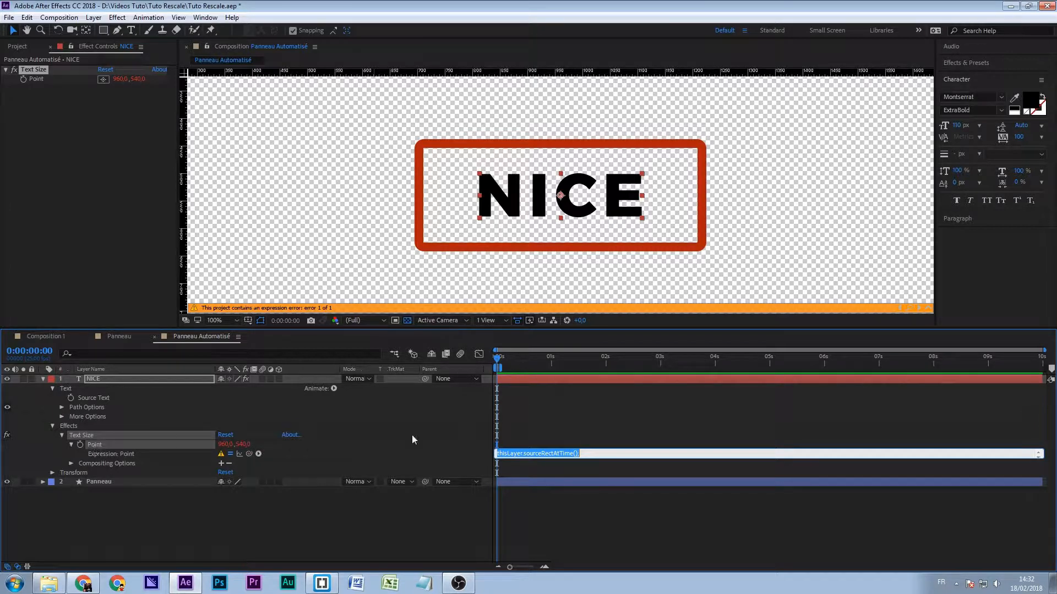
click(525, 454)
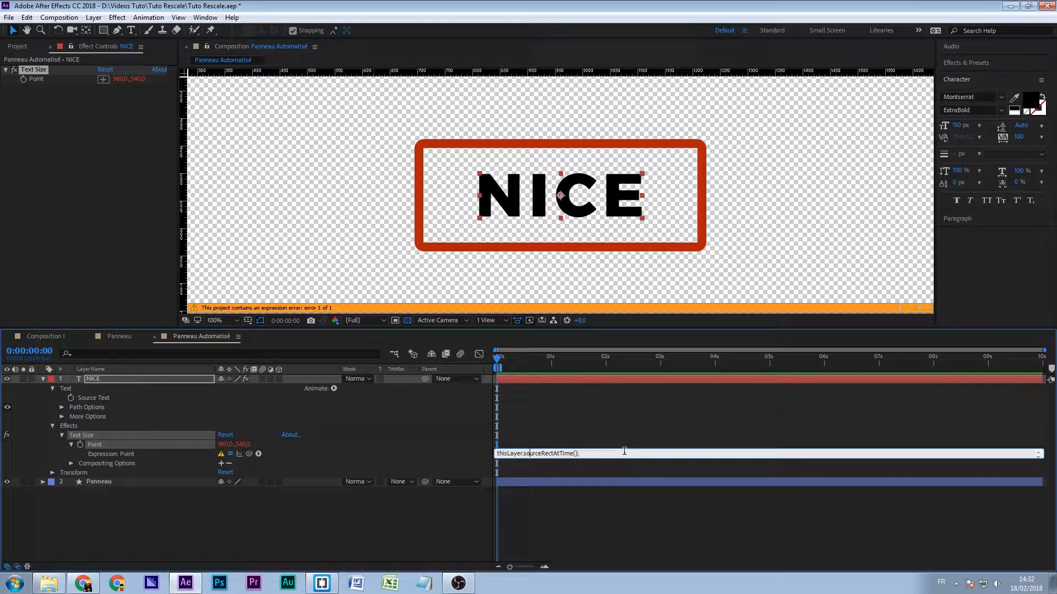
key(Home)
text(s =)
key(ctrl+a)
key(BackSpace)
click(544, 495)
click(522, 453)
drag(521, 468, 523, 499)
click(511, 468)
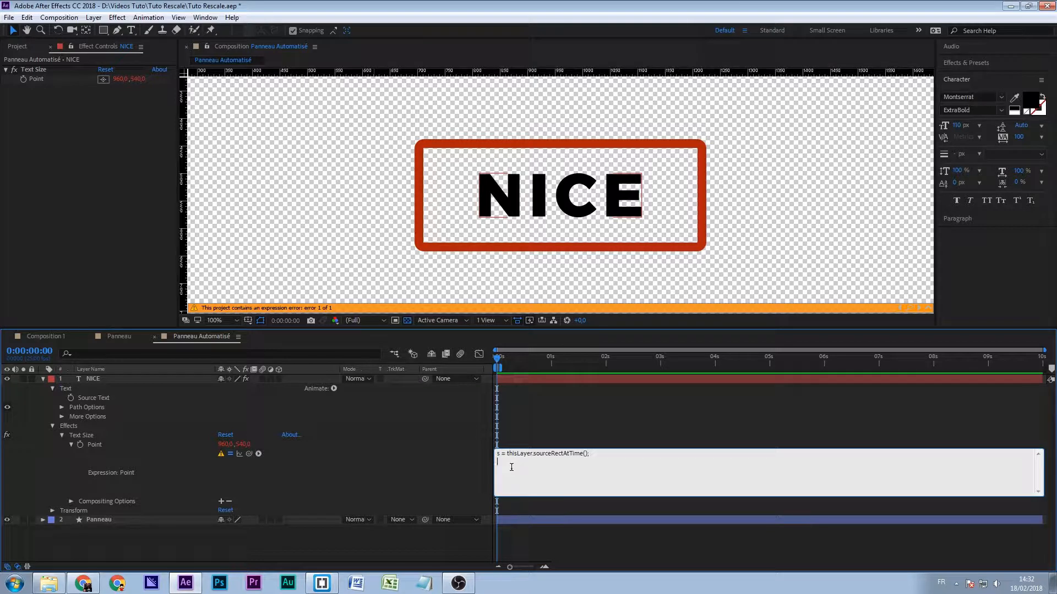
- Add the lines x = s.width; and y = s.height; to the Point expression
text(x =s.wi)
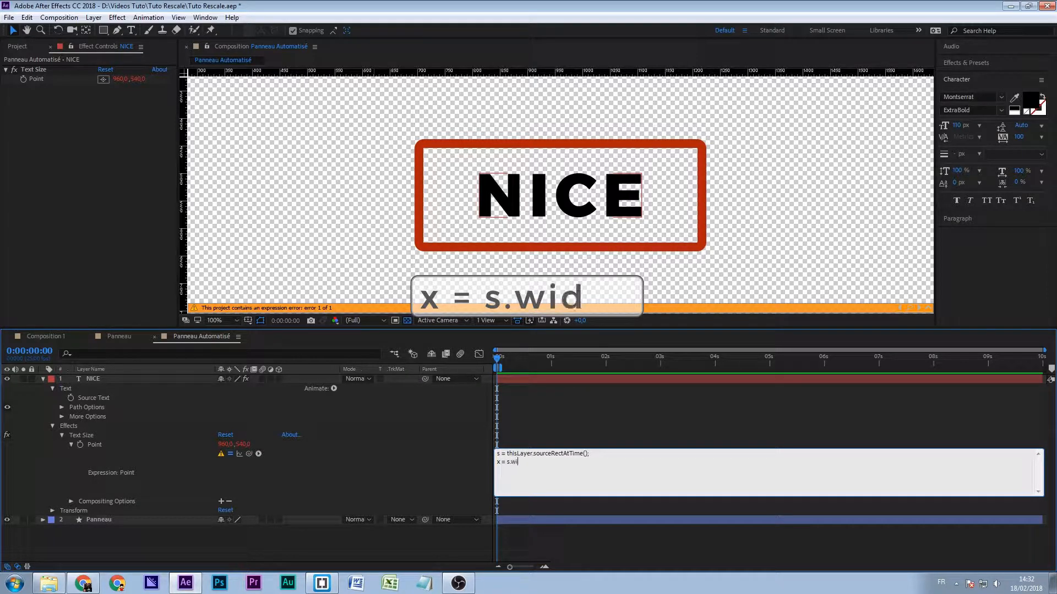
text(dth;)
key(Return)
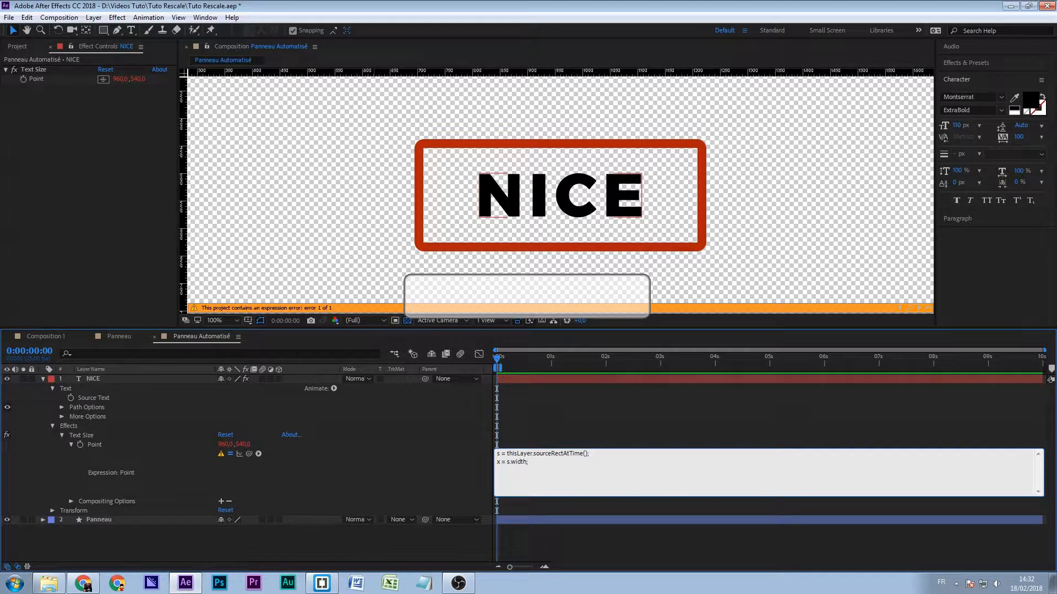
text(y = s.heig)
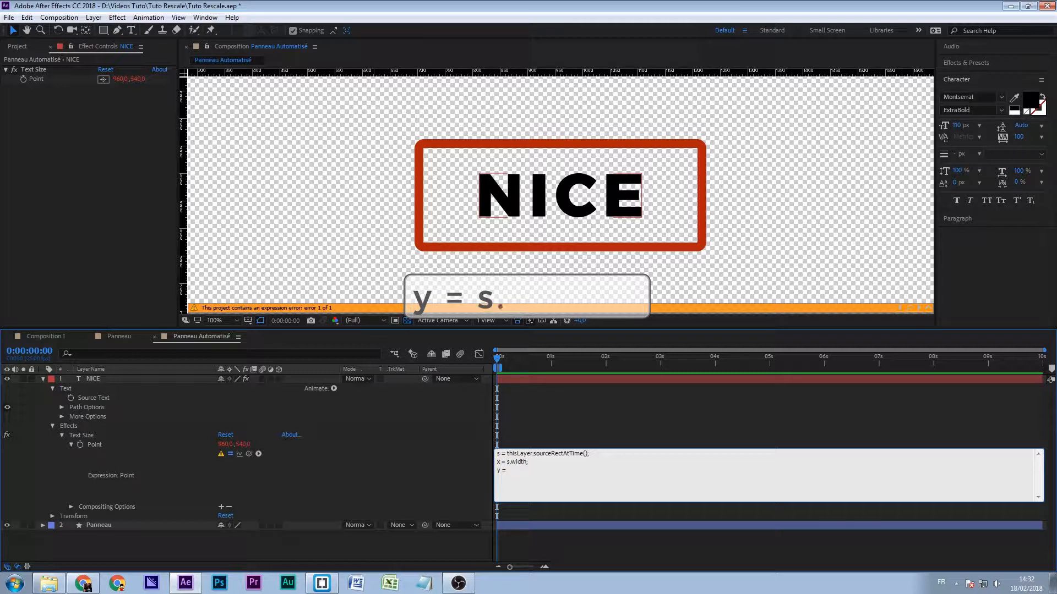
text(ht;)
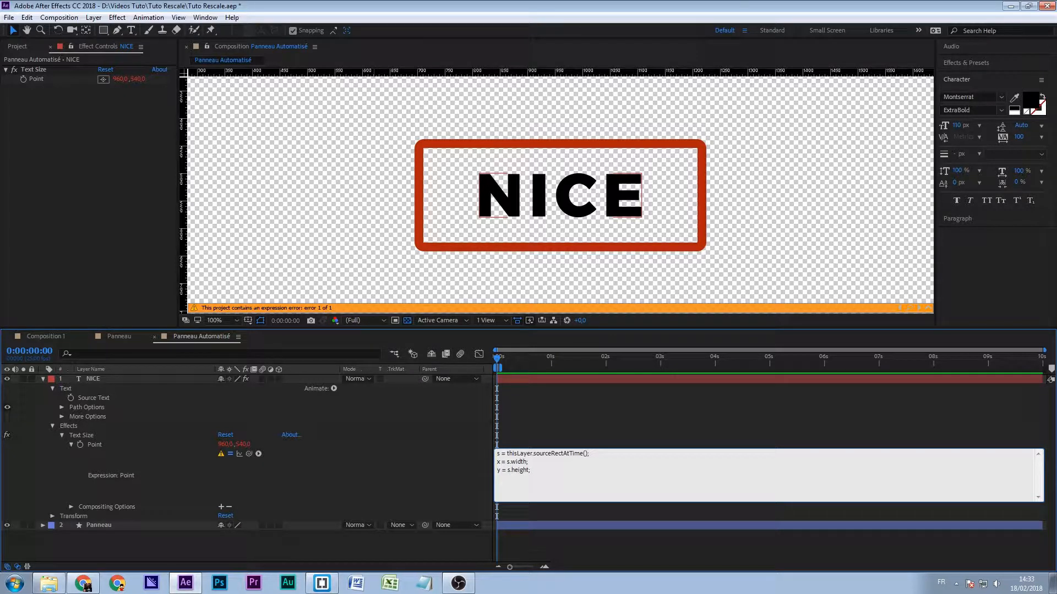
key(Return)
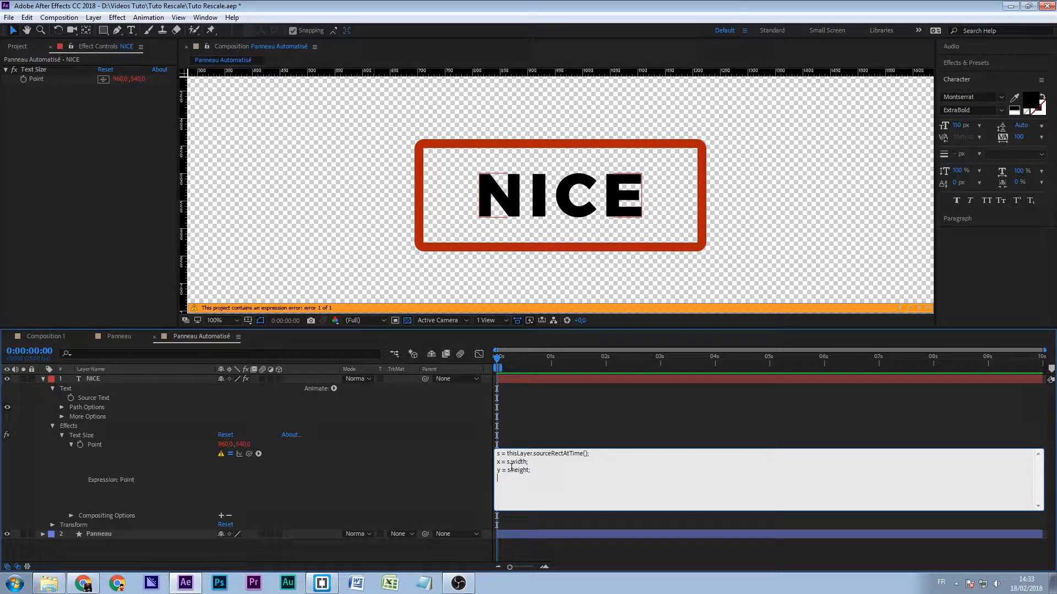
- Finish the Point expression with the output line [x,y] and apply it
text([)
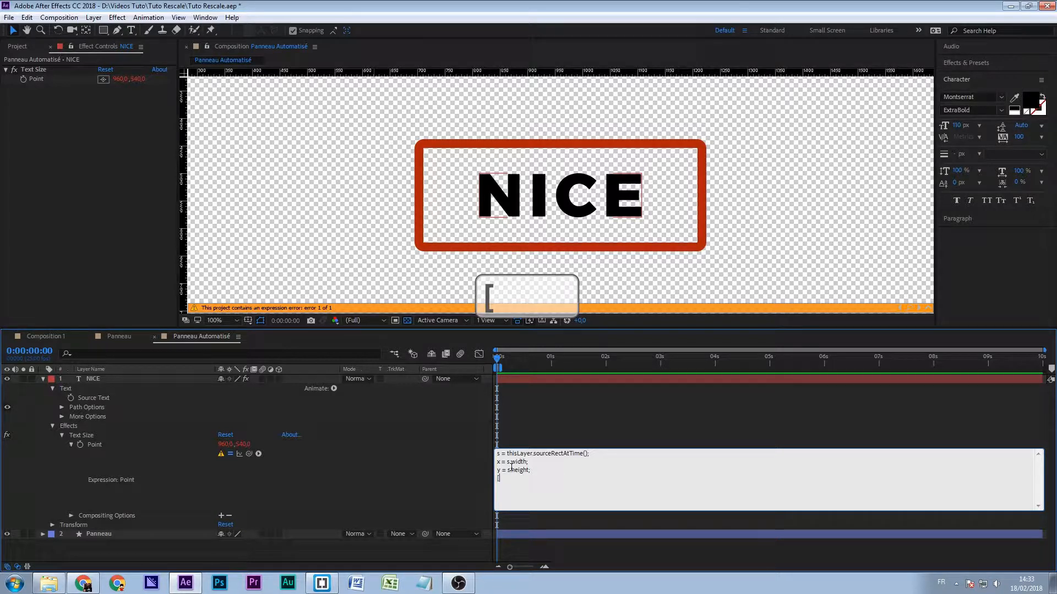
text(x,y])
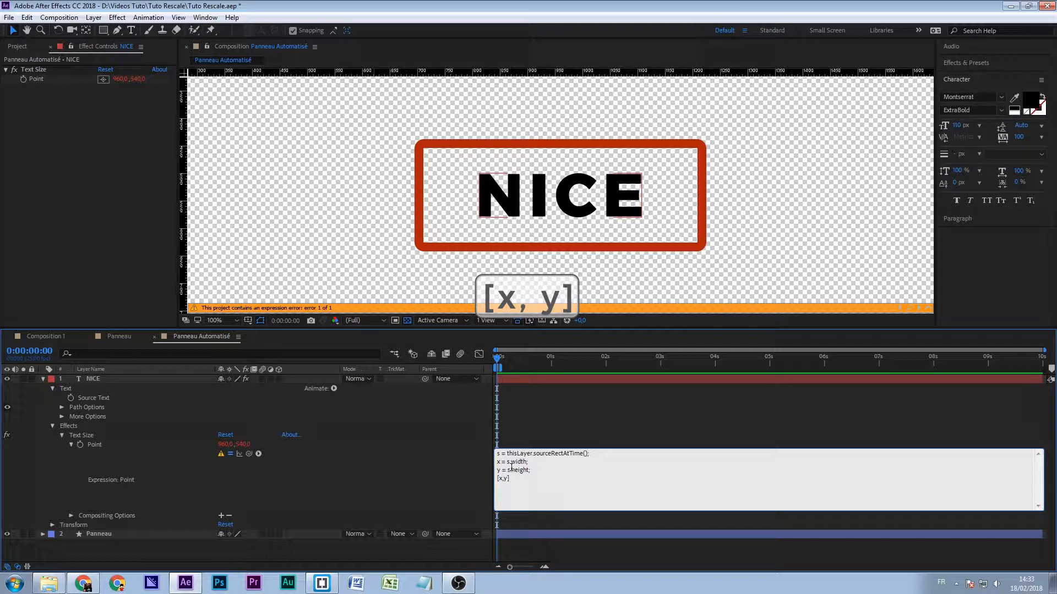
key(KP_Enter)
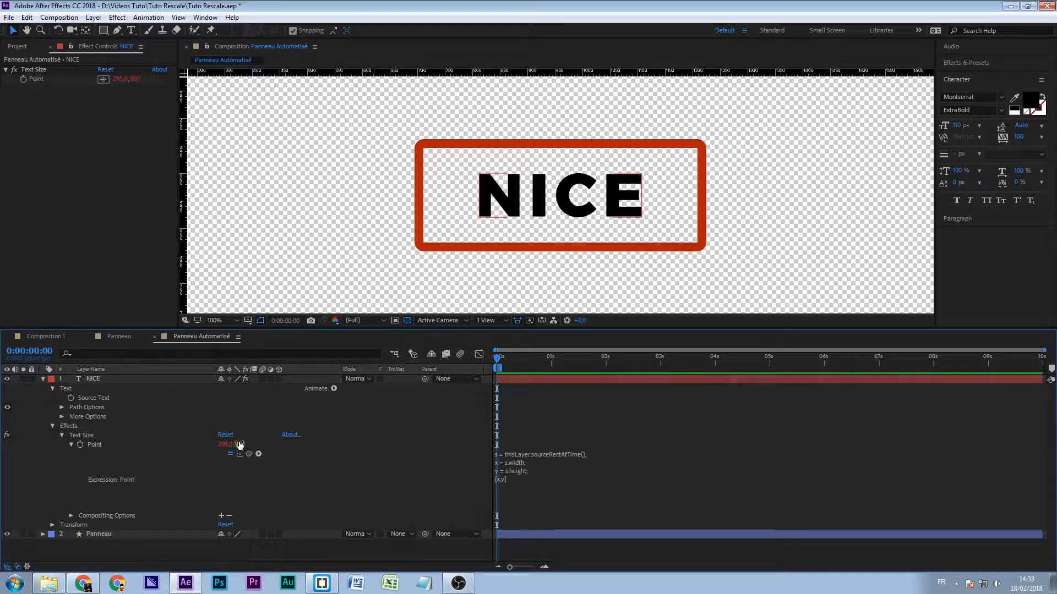
- Set the NICE text's tracking to 200 to test the Text Size expression
click(91, 436)
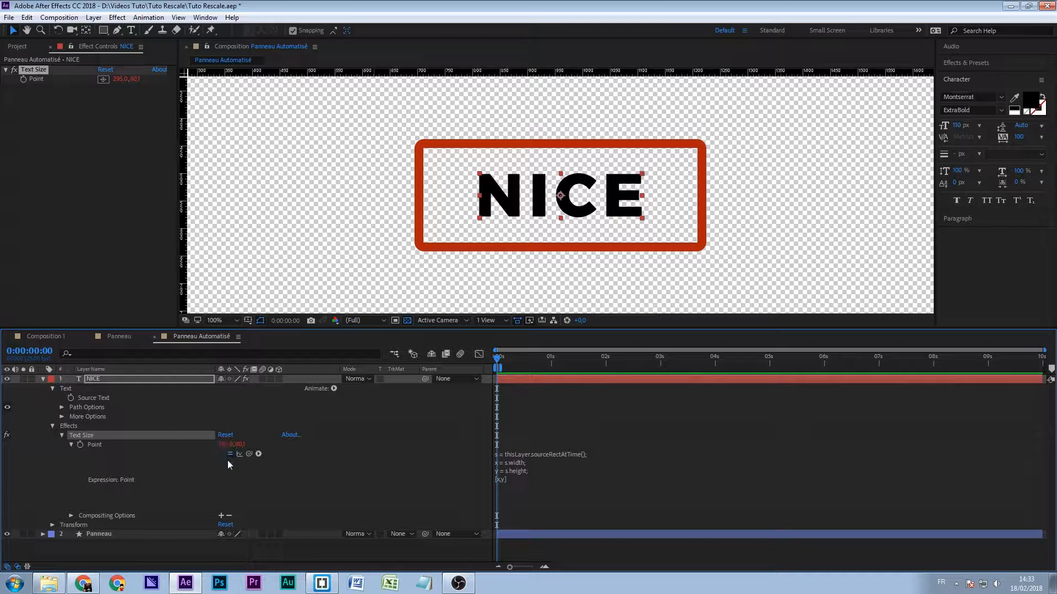
click(213, 464)
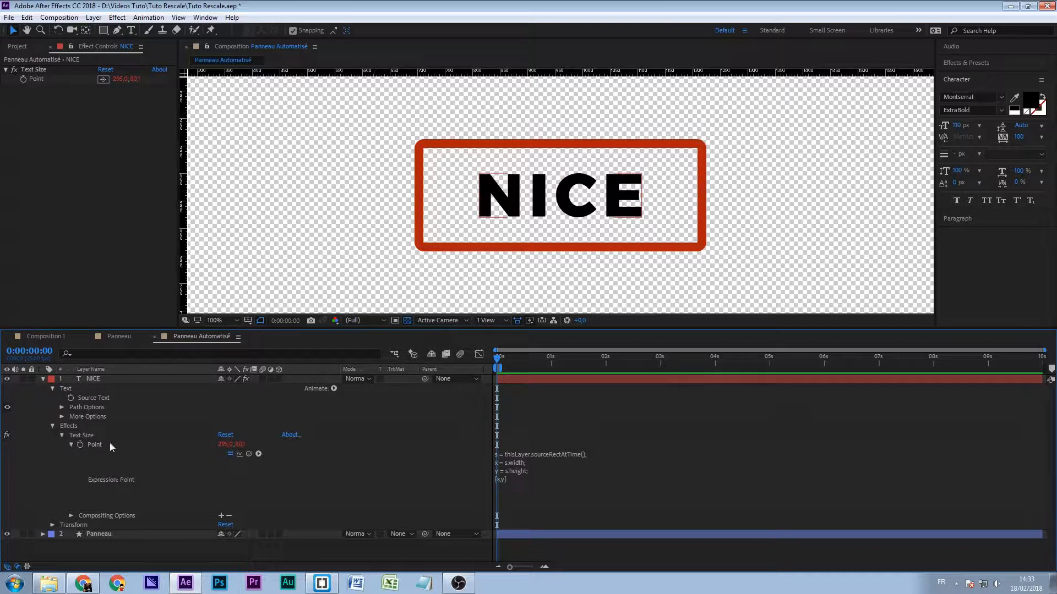
click(99, 382)
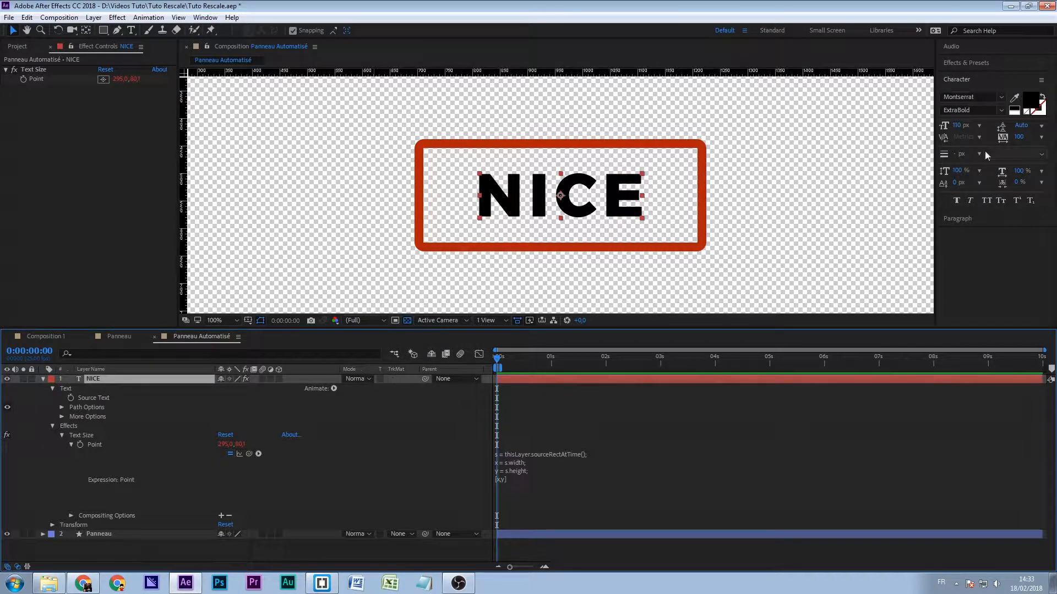
click(1041, 138)
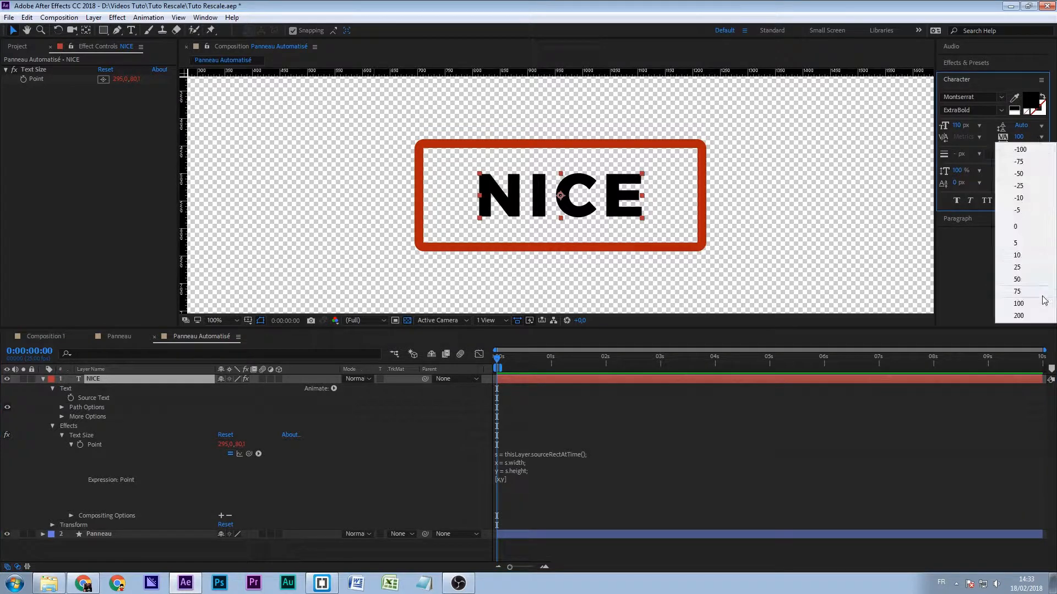
click(1030, 321)
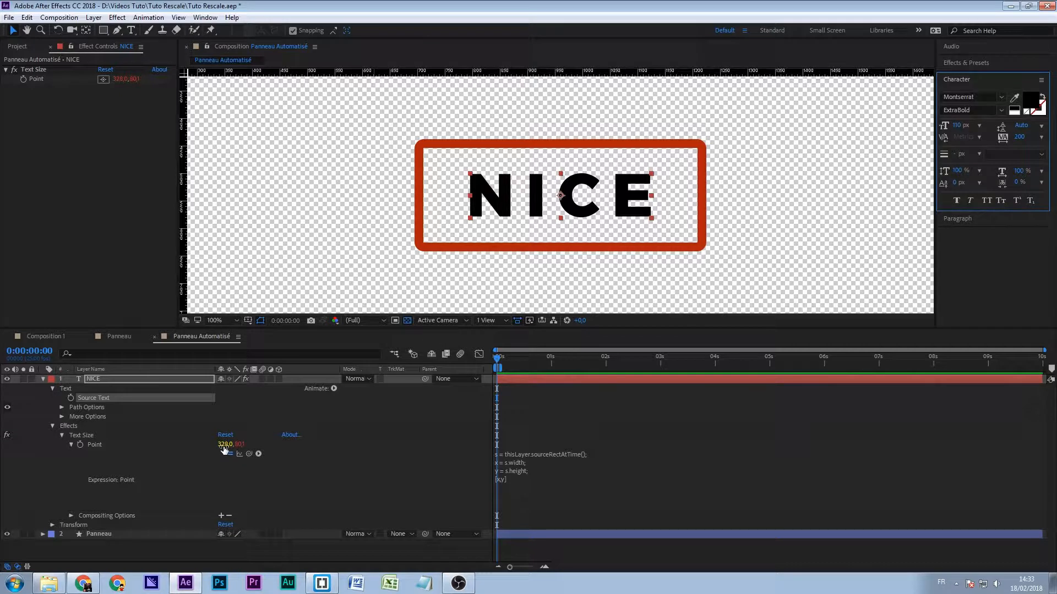
- Replace the NICE text with MARSEILLE to test the Text Size expression
double_click(530, 201)
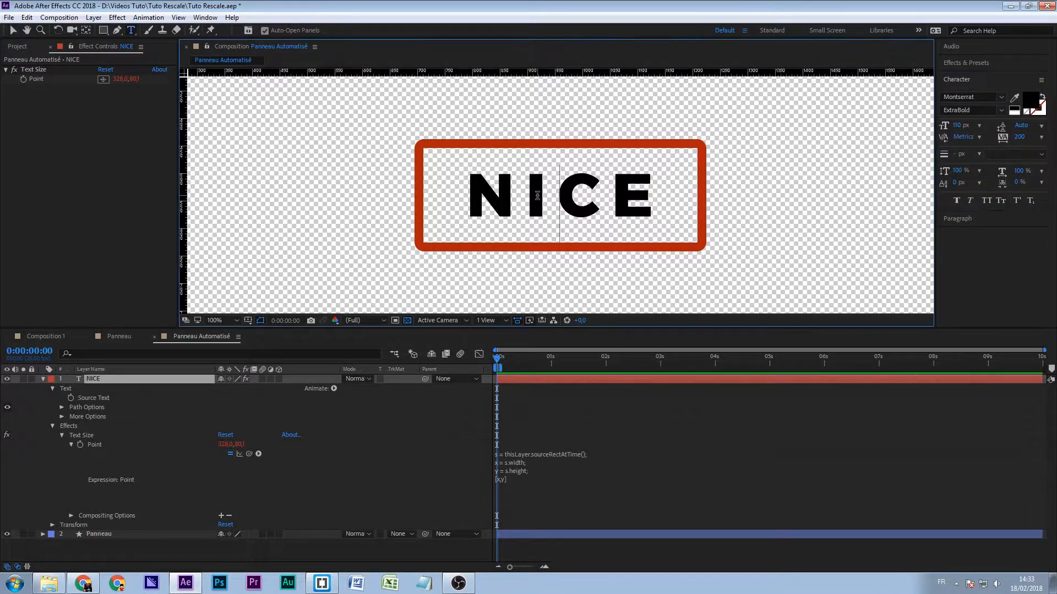
text(MARSEILLE)
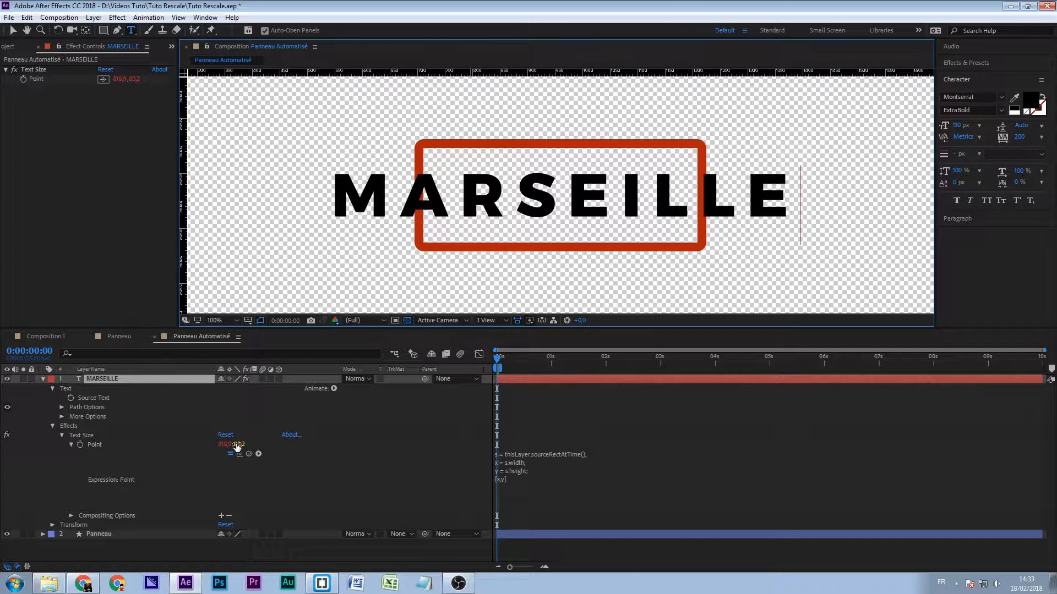
- Change the first E of MARSEILLE to É to test how the accent affects the Text Size height
click(569, 198)
key(Delete)
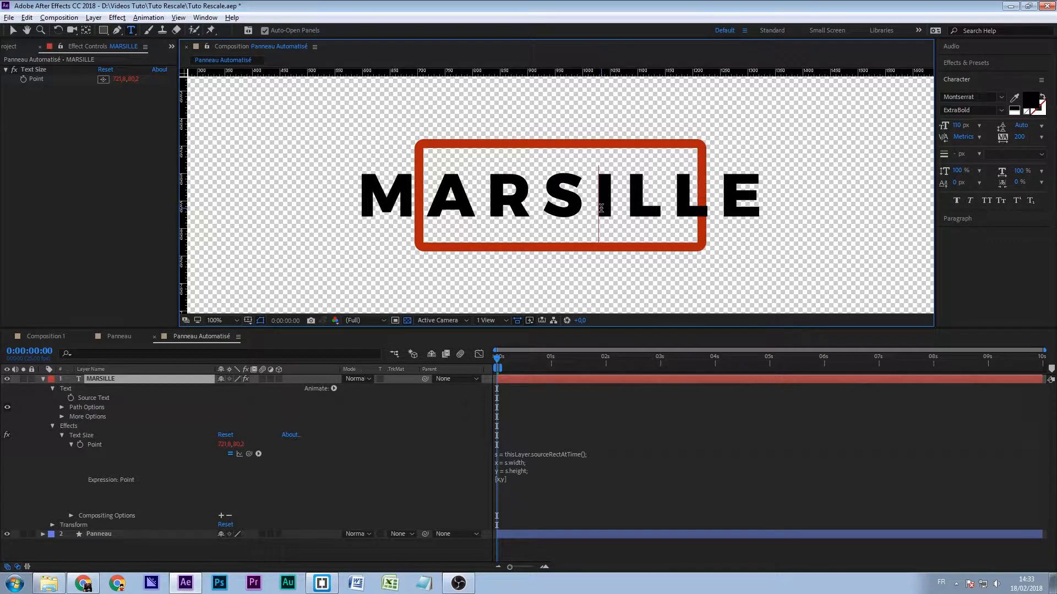
text(É)
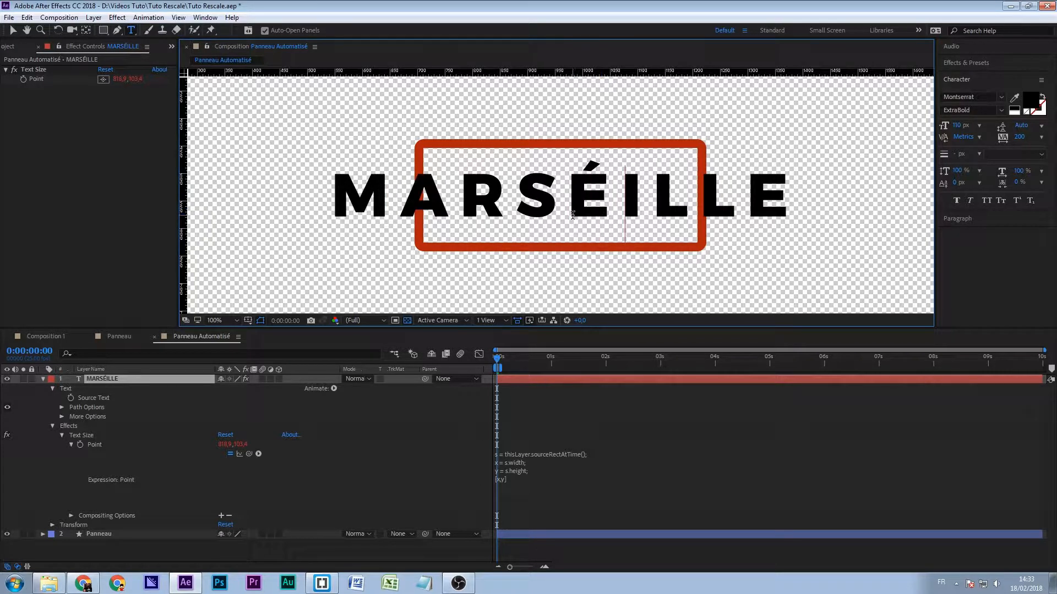
key(Escape)
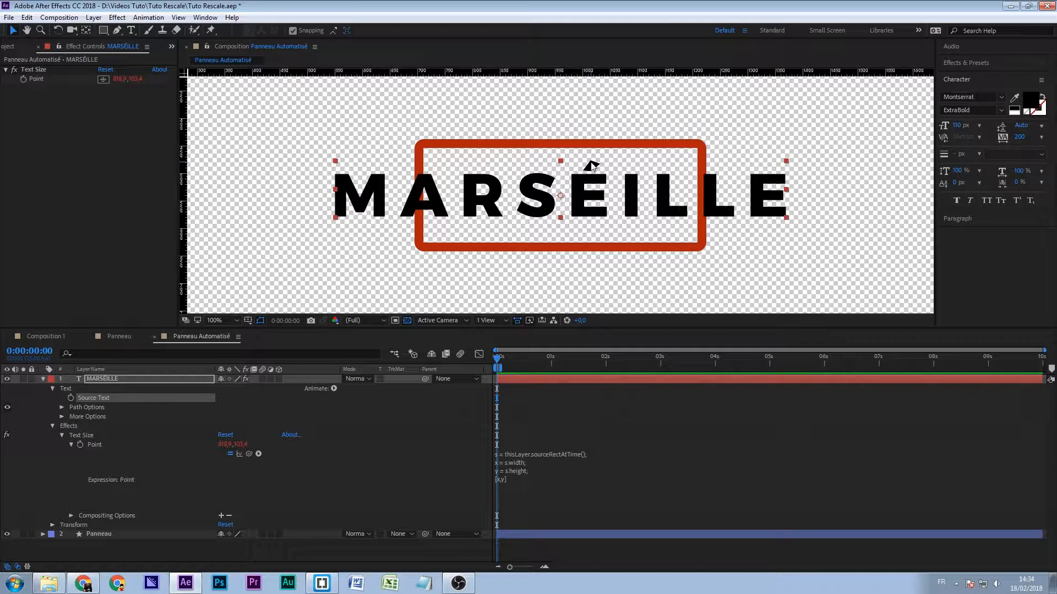
click(242, 445)
key(Return)
- Change the text back to NICE and set its tracking to 100
click(132, 30)
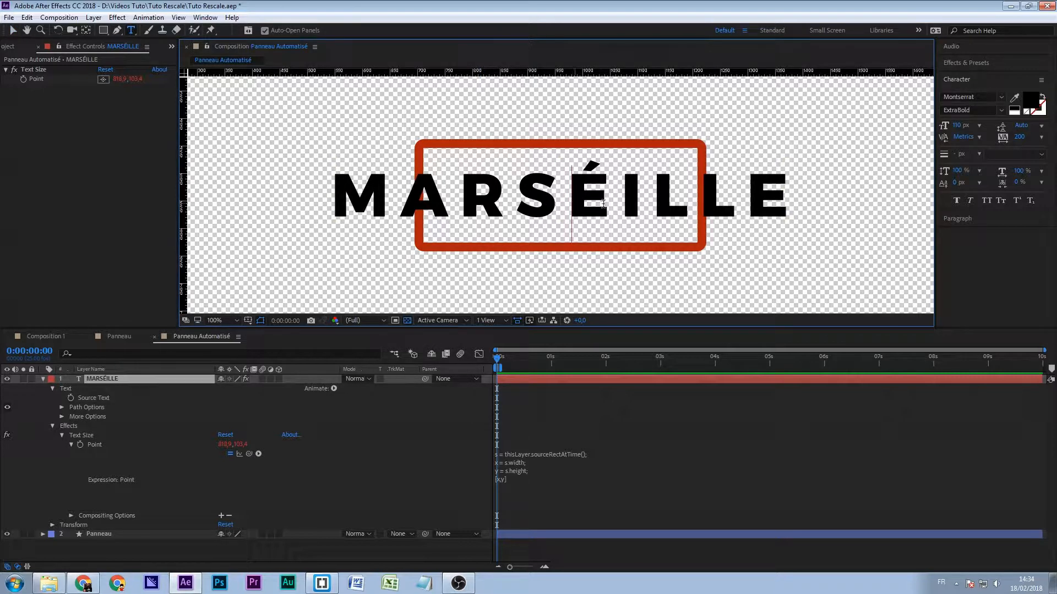
double_click(652, 212)
text(NICE)
click(97, 379)
click(1041, 137)
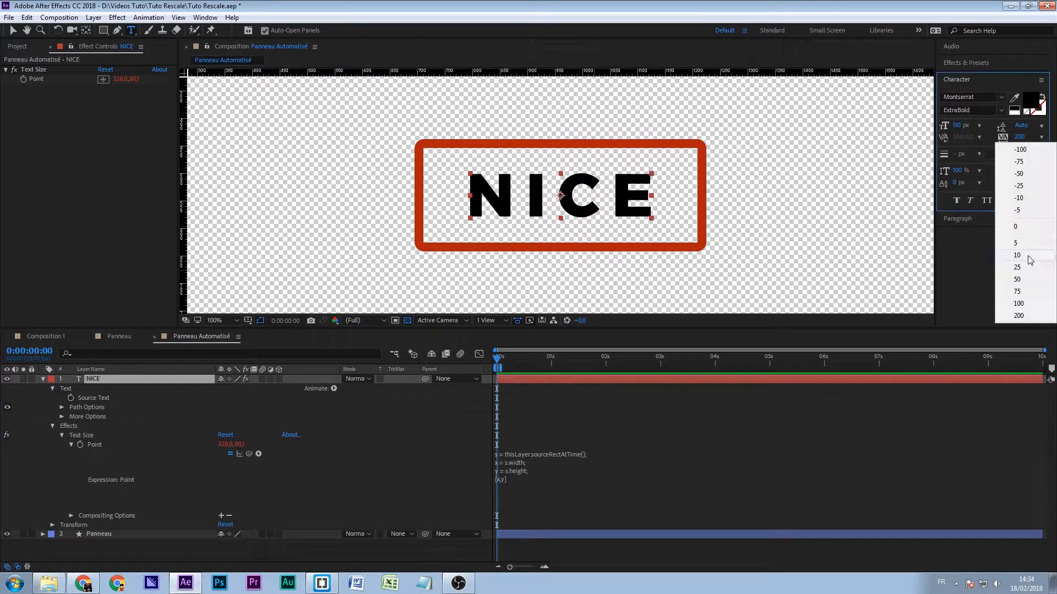
click(1019, 303)
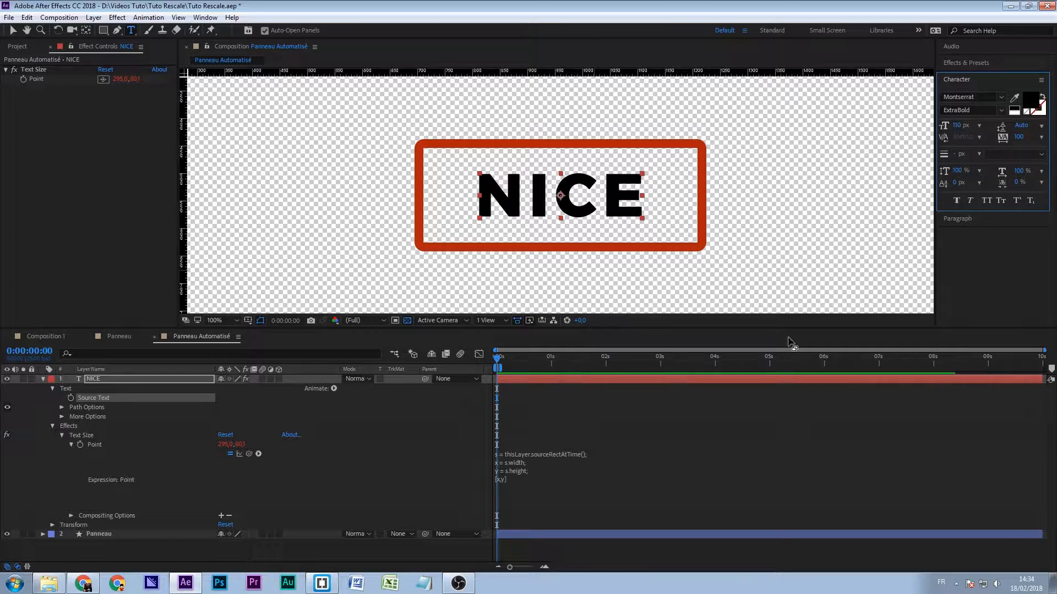
click(316, 492)
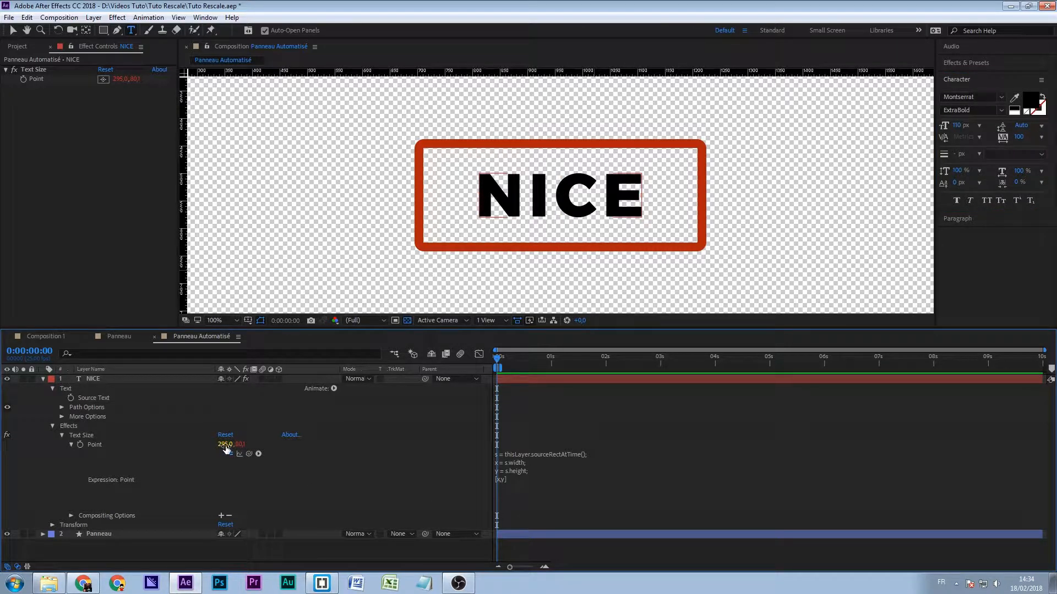
- Expand the Panneau layer down to the Size property of Rectangle Path 1
click(96, 534)
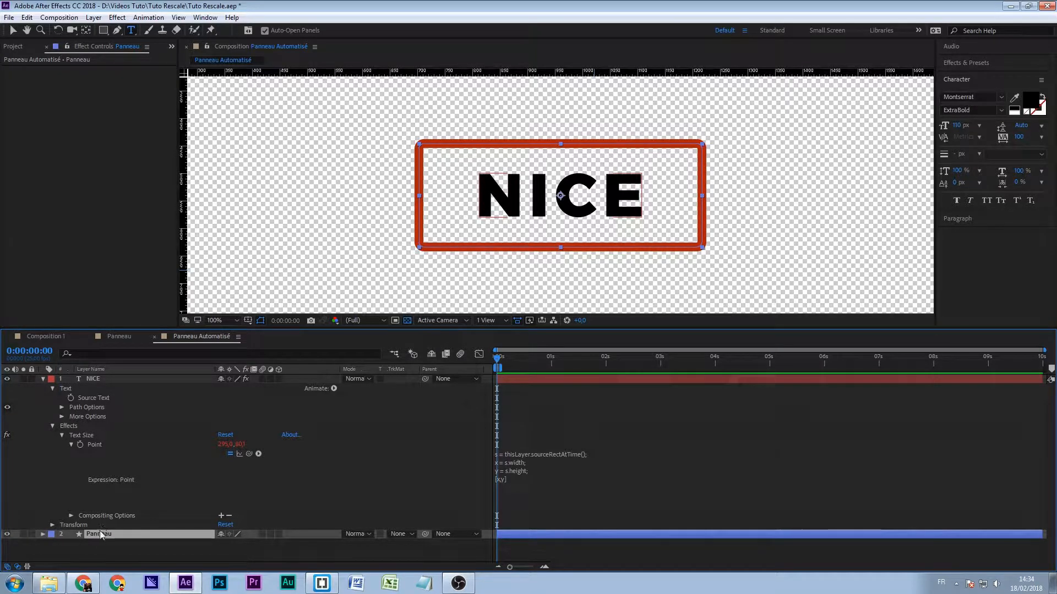
click(43, 535)
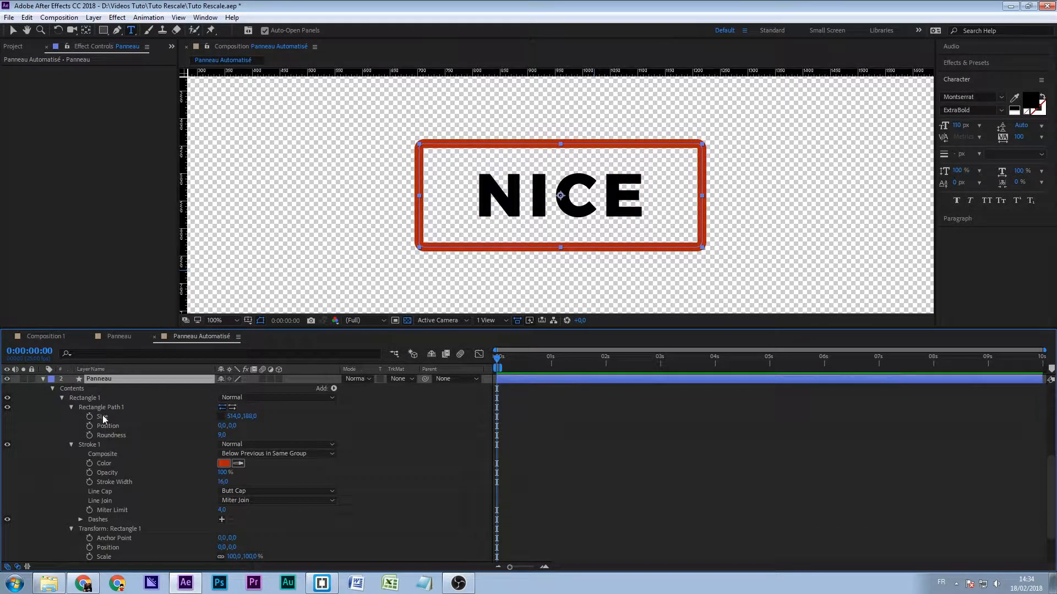
click(103, 416)
click(96, 406)
- Manually adjust Rectangle Path 1's size to 294 by 75 with its proportions unlocked and compare it with the Text Size values
drag(234, 417, 140, 442)
scroll(234, 475, up, 5)
scroll(220, 463, up, 1)
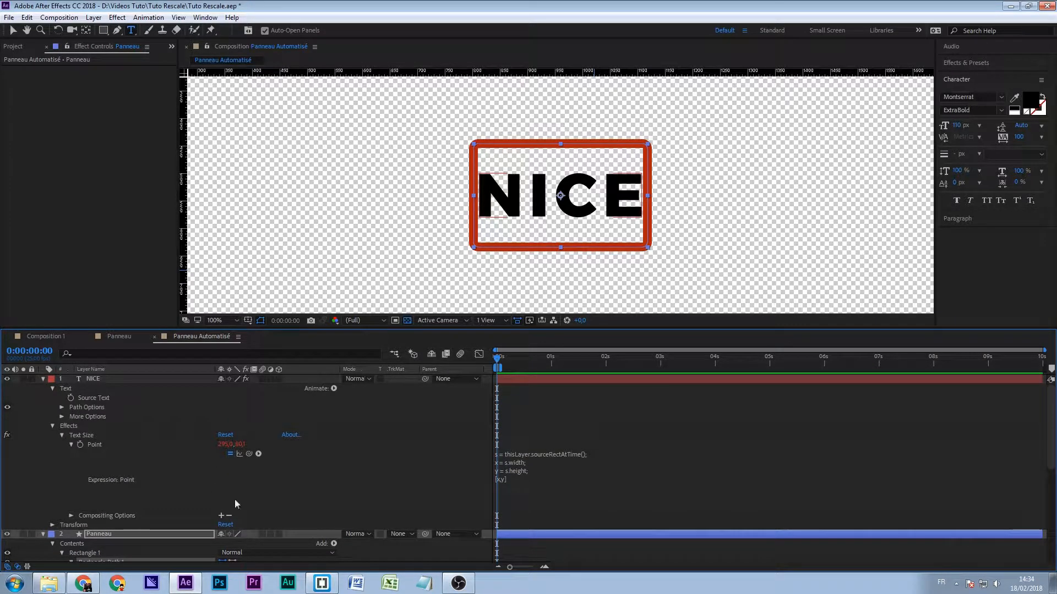
scroll(111, 488, down, 3)
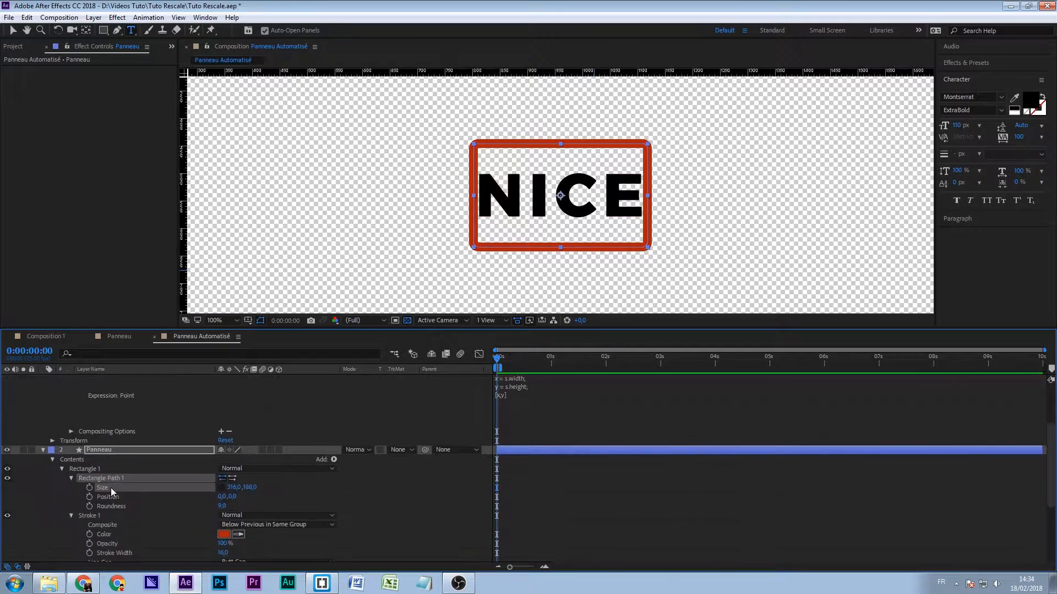
drag(231, 487, 199, 501)
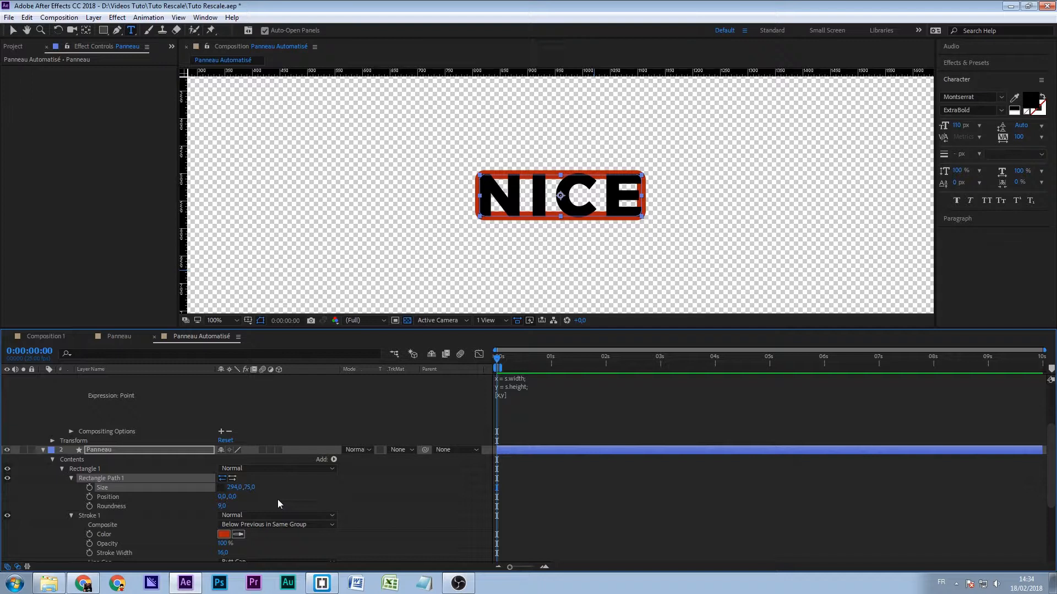
scroll(288, 506, up, 3)
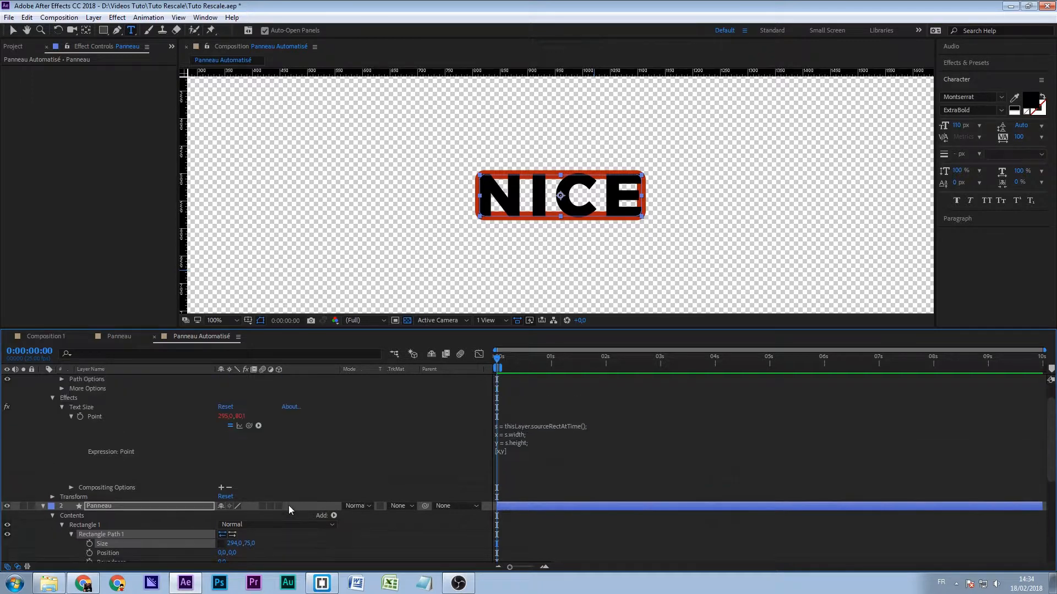
scroll(178, 438, down, 1)
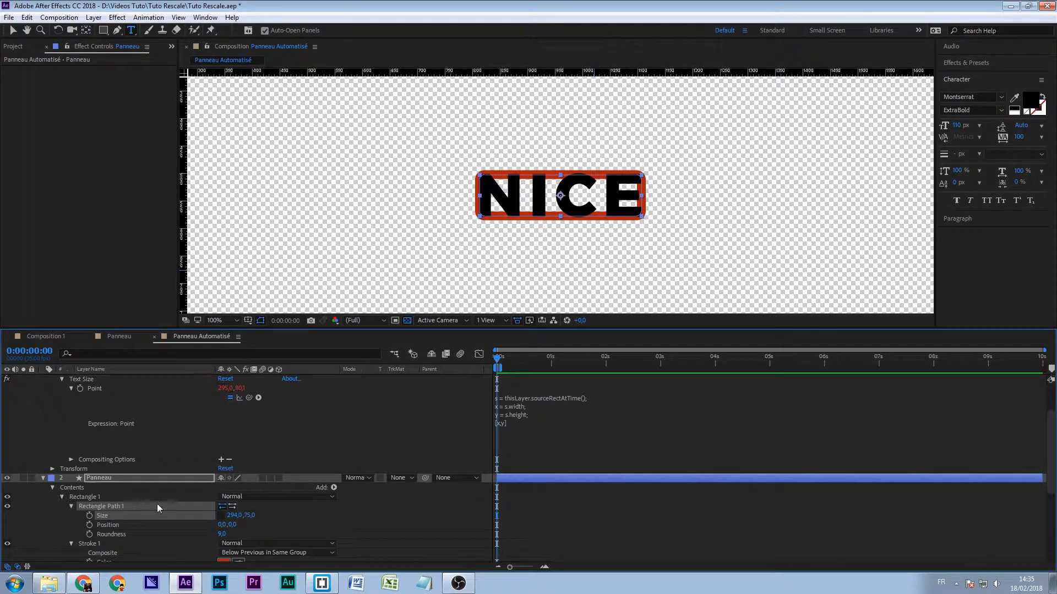
- Add an expression to Rectangle Path 1's Size that links it to the text layer's Text Size Point
scroll(157, 506, up, 3)
click(92, 436)
scroll(103, 458, down, 1)
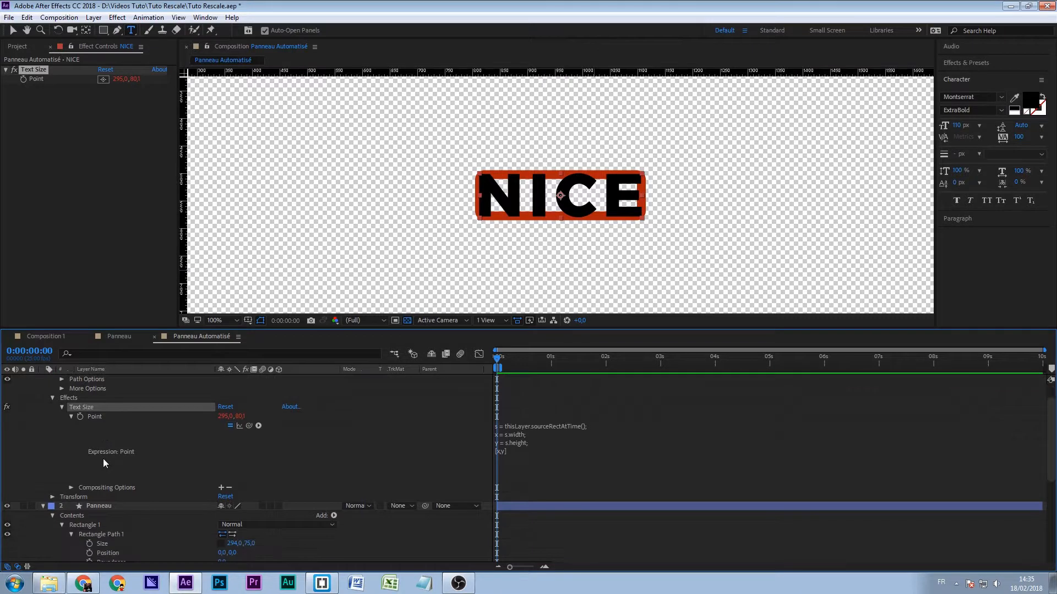
click(101, 544)
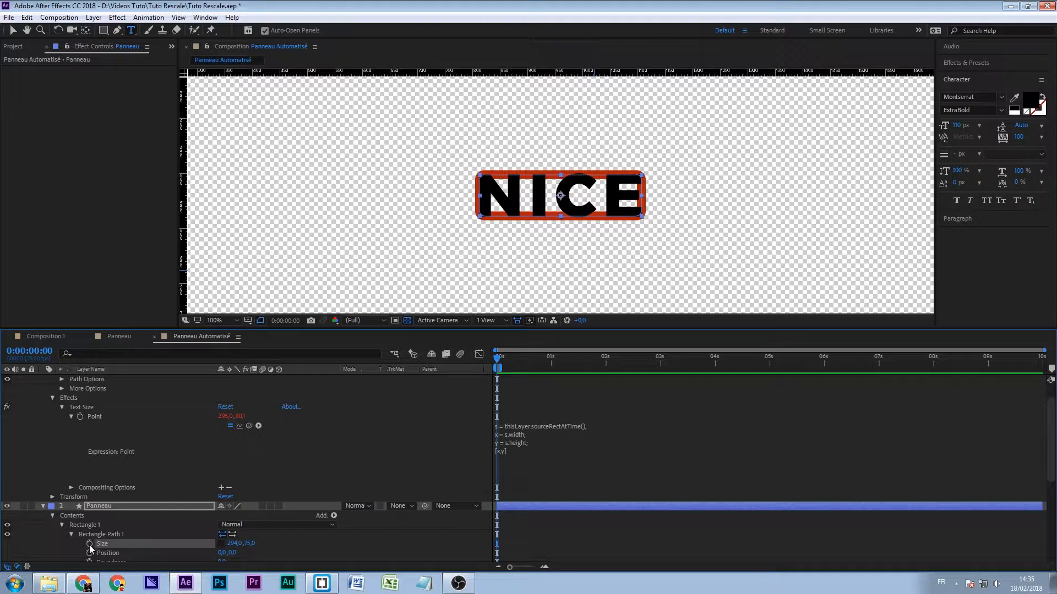
key(alt)
alt+click(90, 544)
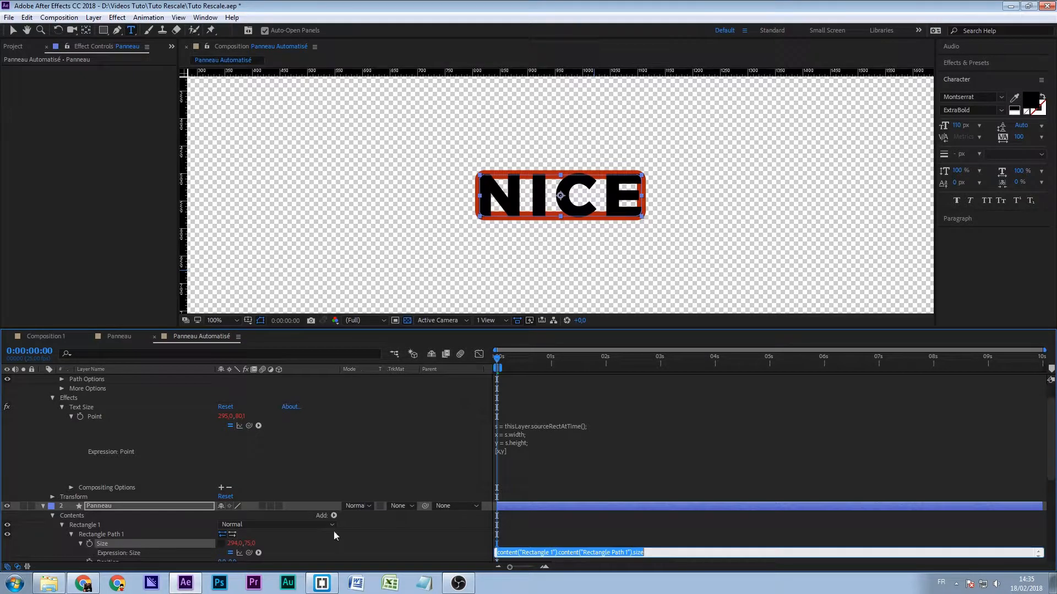
drag(250, 551, 104, 419)
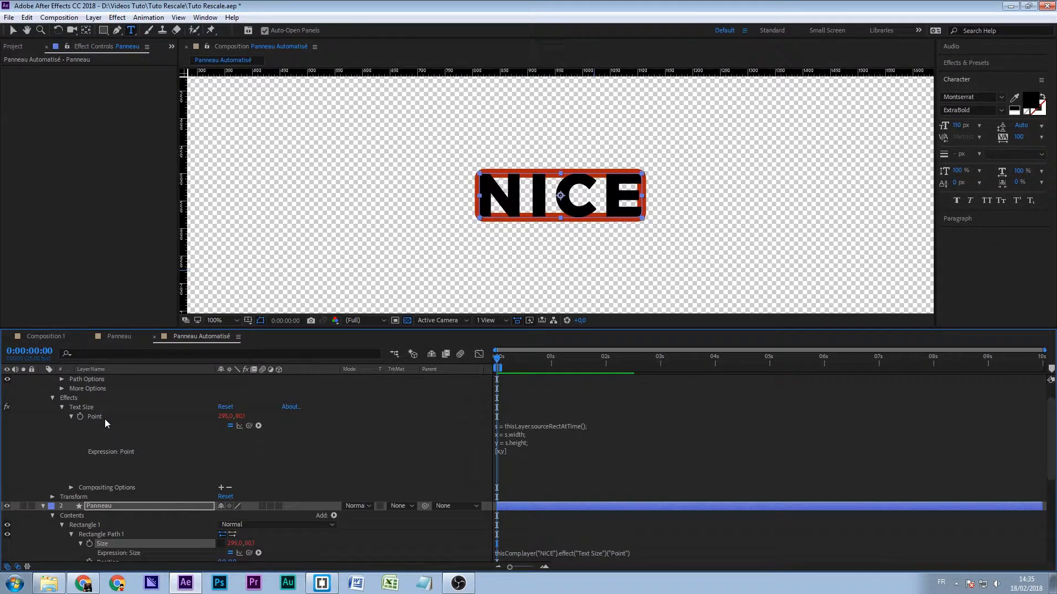
- Replace the NICE text with MARSEILLE to test the panel's automatic resizing
click(554, 199)
key(End)
key(ctrl+a)
text(LILLE)
key(ctrl+a)
text(MAR)
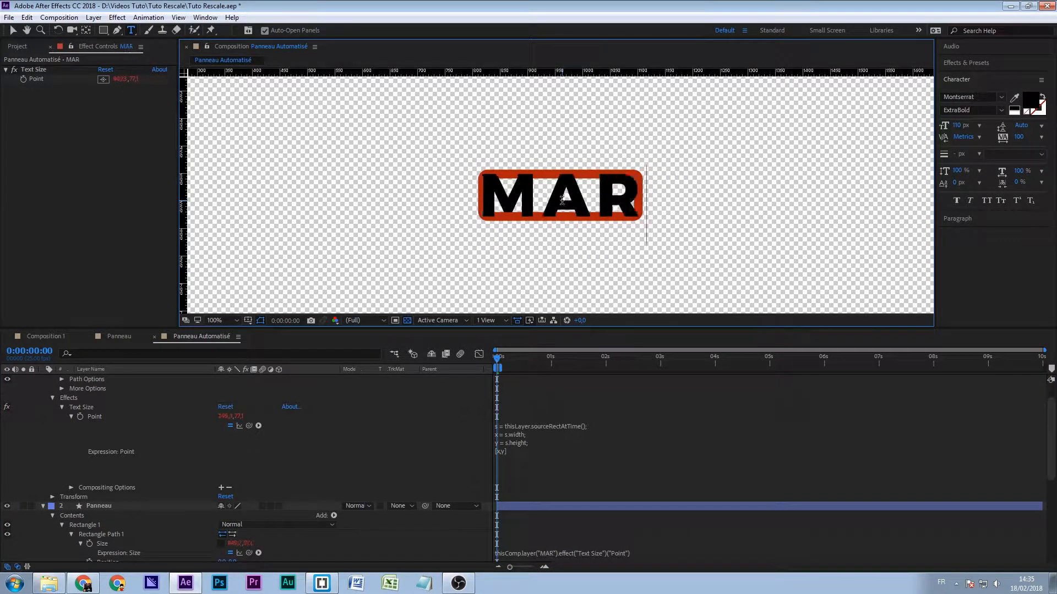
text(SEILLE)
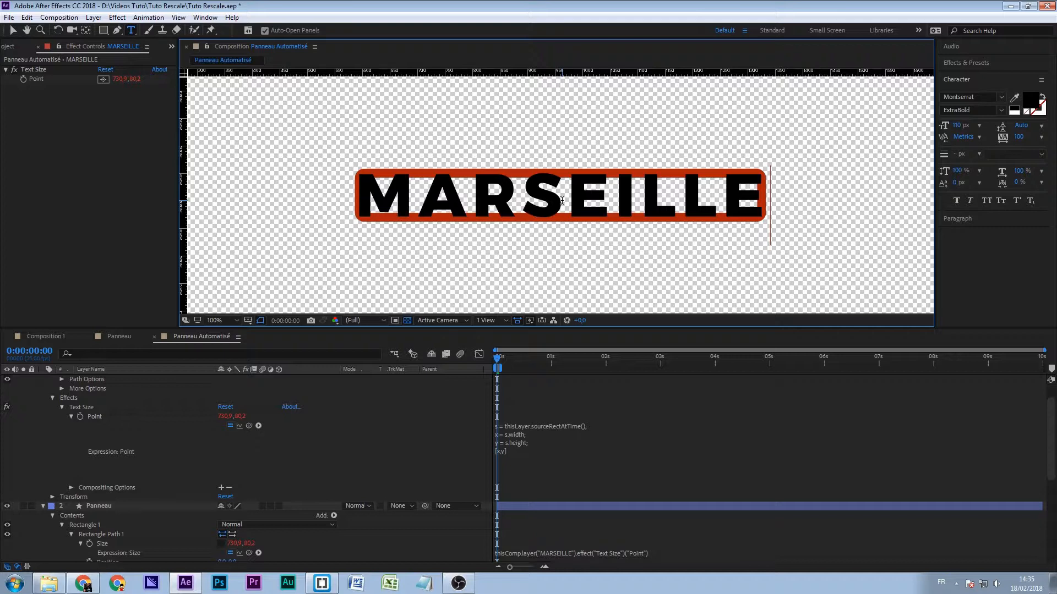
- Rewrite the panel's Size expression as x = thisComp.layer("MARSEILLE").effect("Text Size")("Point")[0];
scroll(394, 545, down, 3)
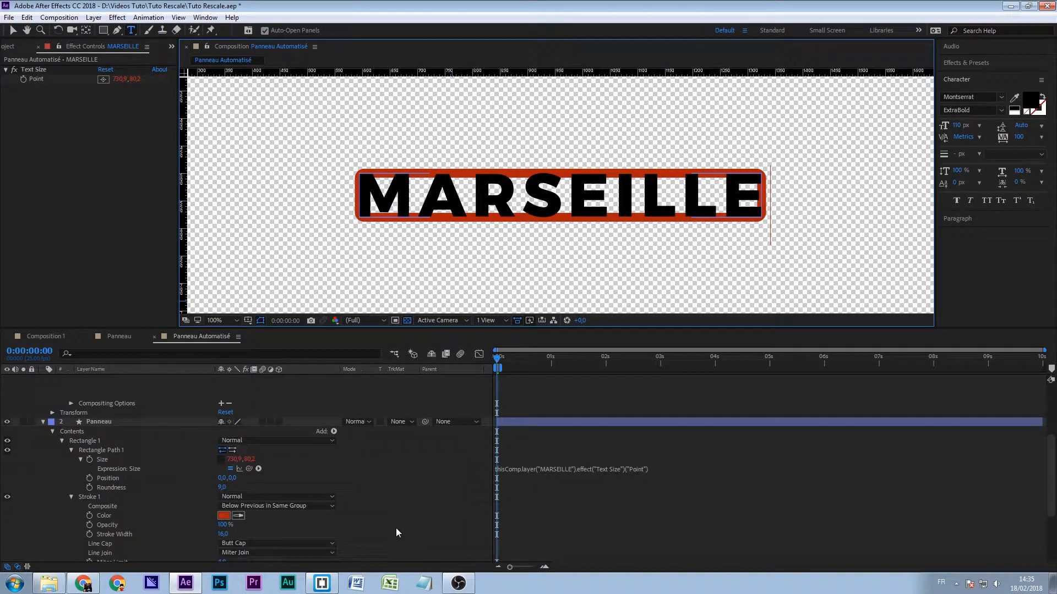
click(524, 468)
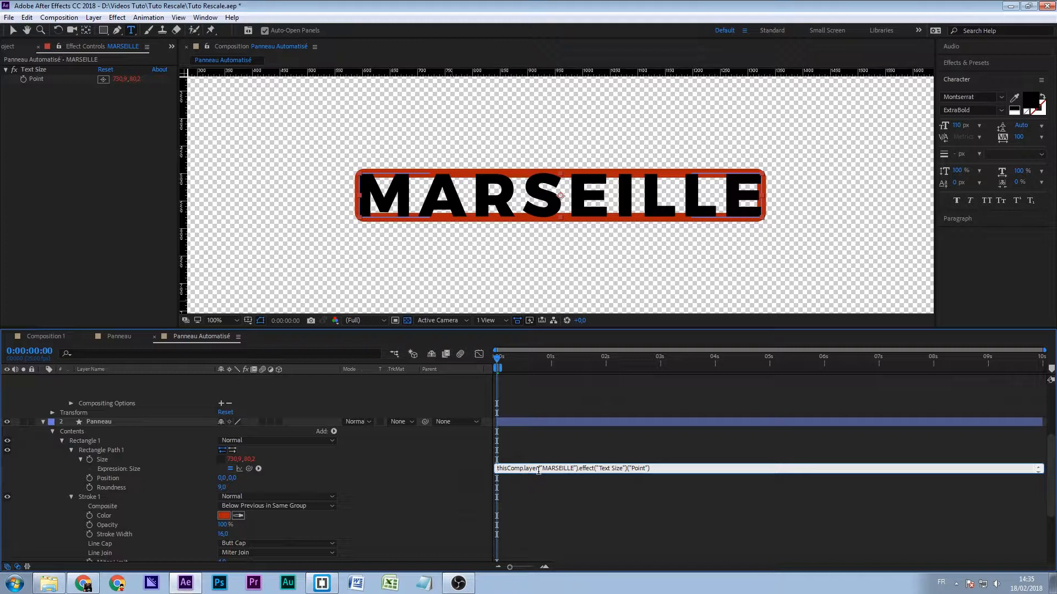
text(x = )
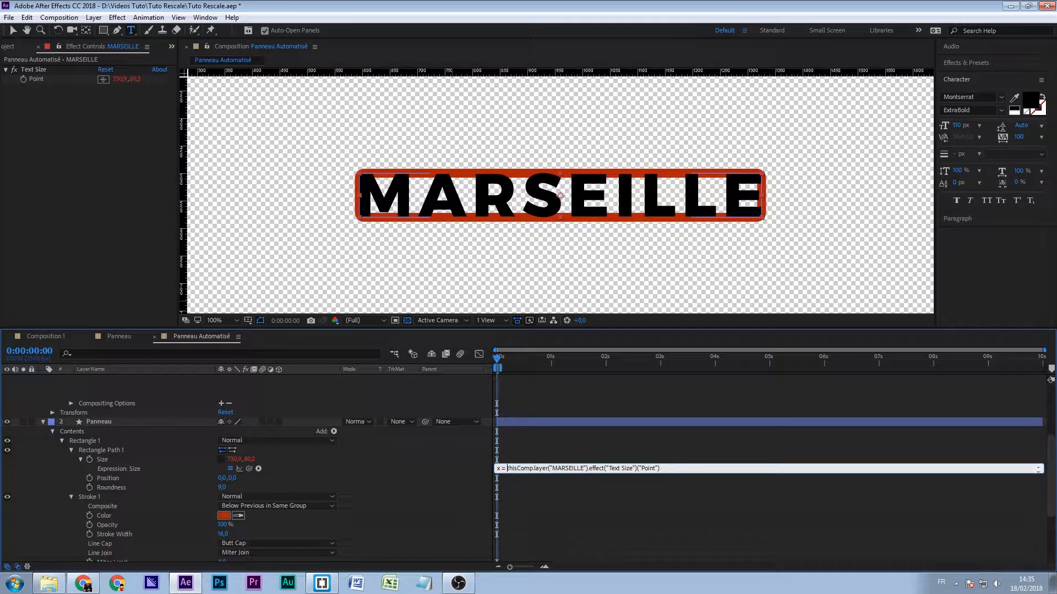
text(;)
key(BackSpace)
text([0)
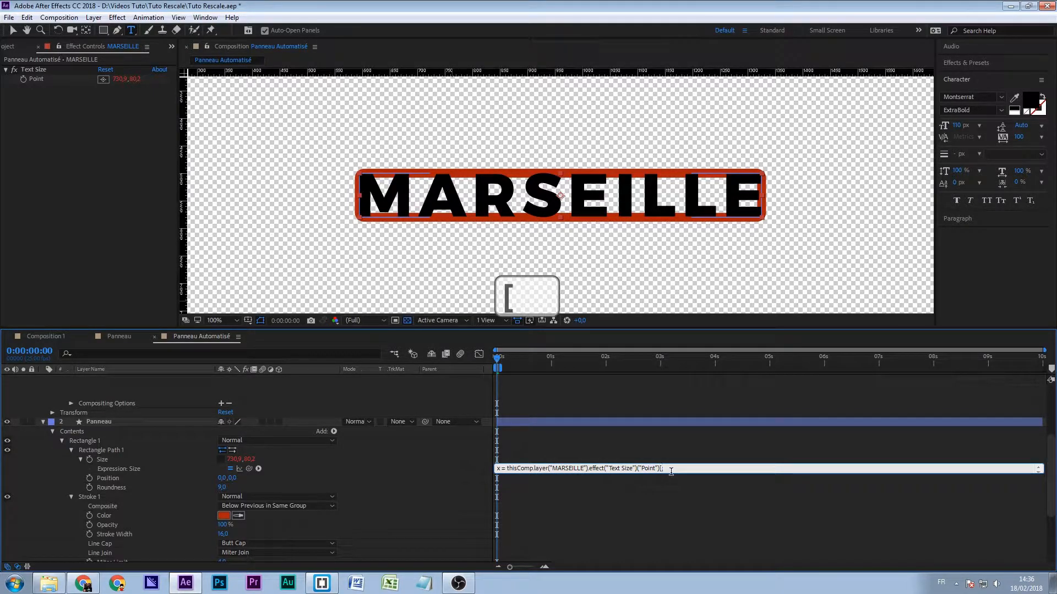
text(])
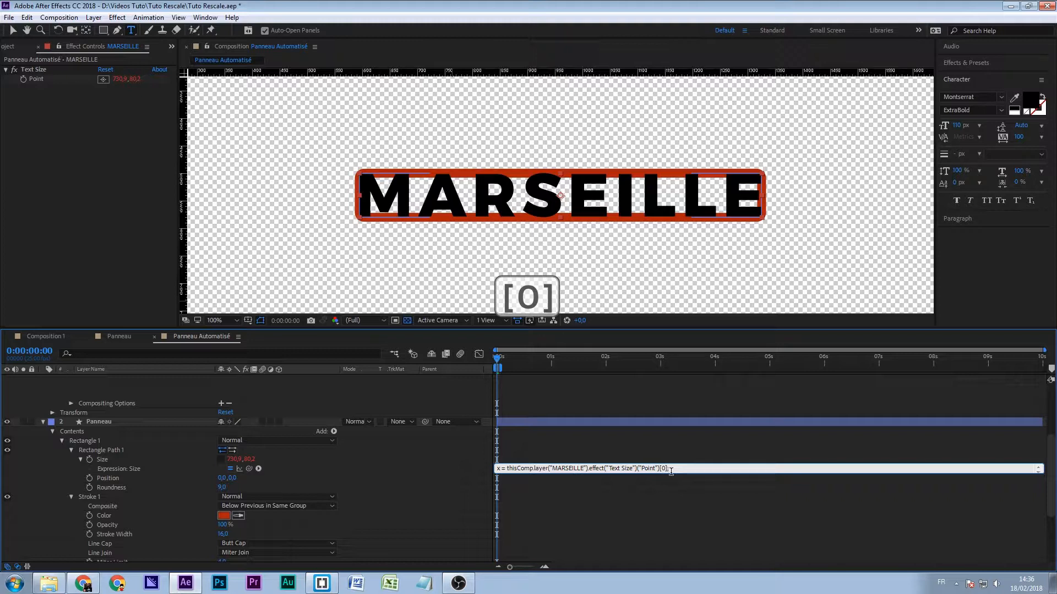
text(;)
- Add the line y = thisComp.layer("MARSEILLE").effect("Text Size")("Point")[1]; to the Size expression
key(Return)
text(y =)
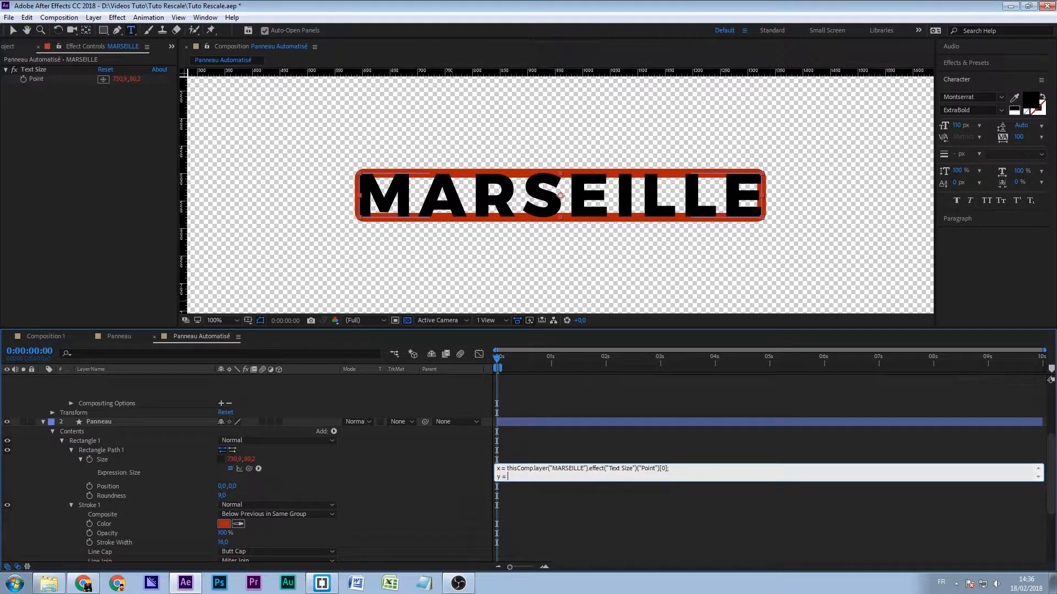
key(shift+End)
key(ctrl+c)
key(Down)
key(ctrl+v)
key(BackSpace)
text(1)
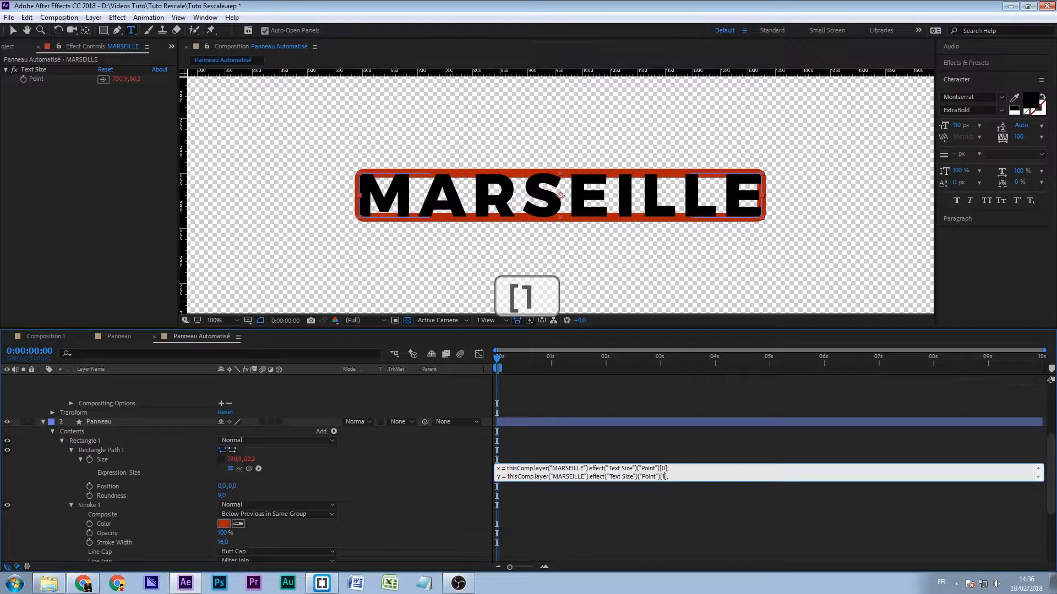
- Finish the panel's Size expression with the output line [x,y]
key(Return)
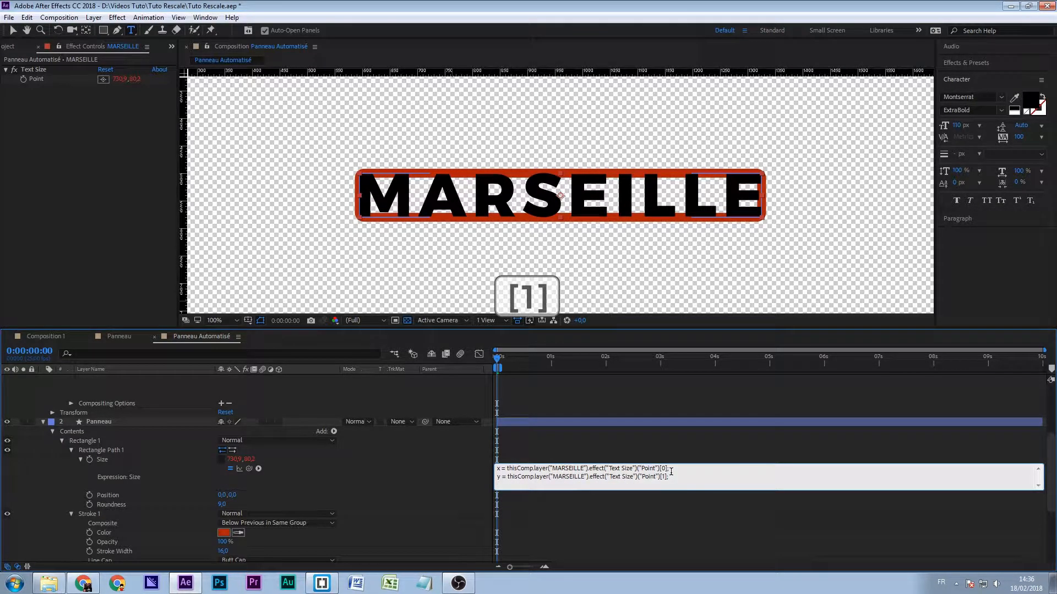
text([x,y])
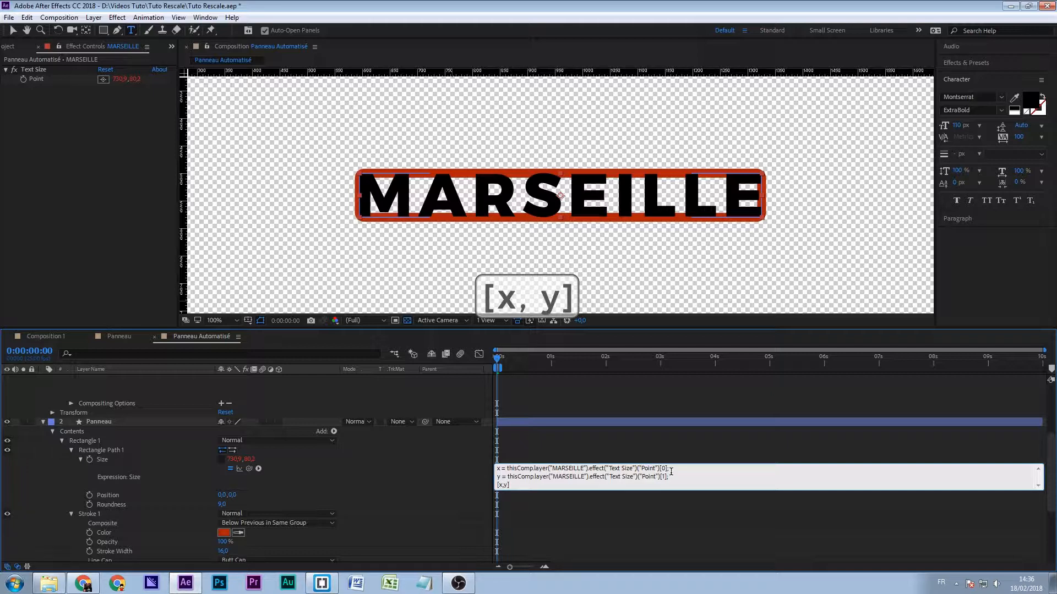
click(585, 446)
click(605, 469)
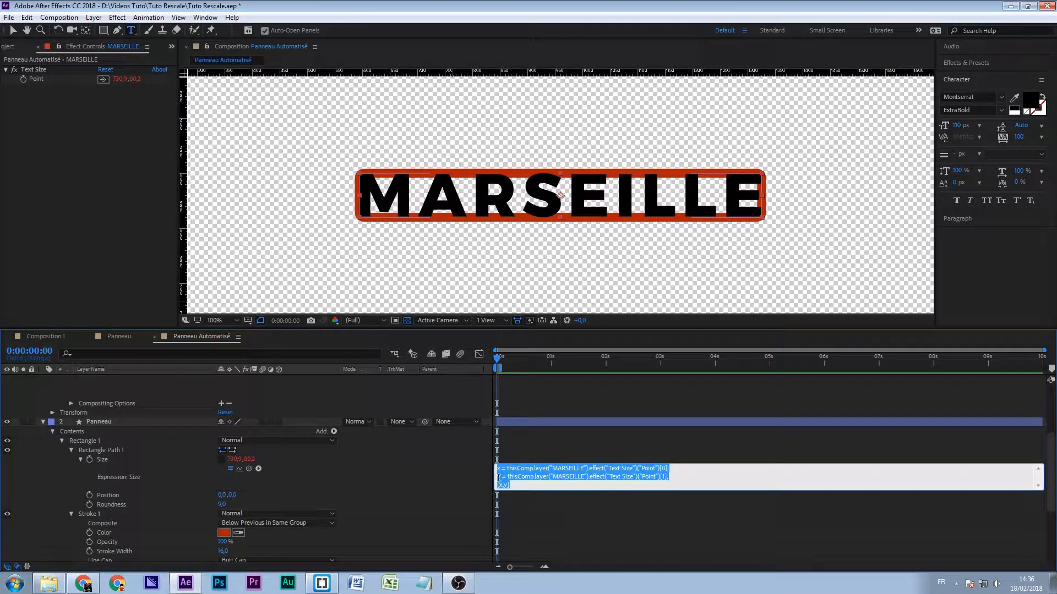
click(535, 486)
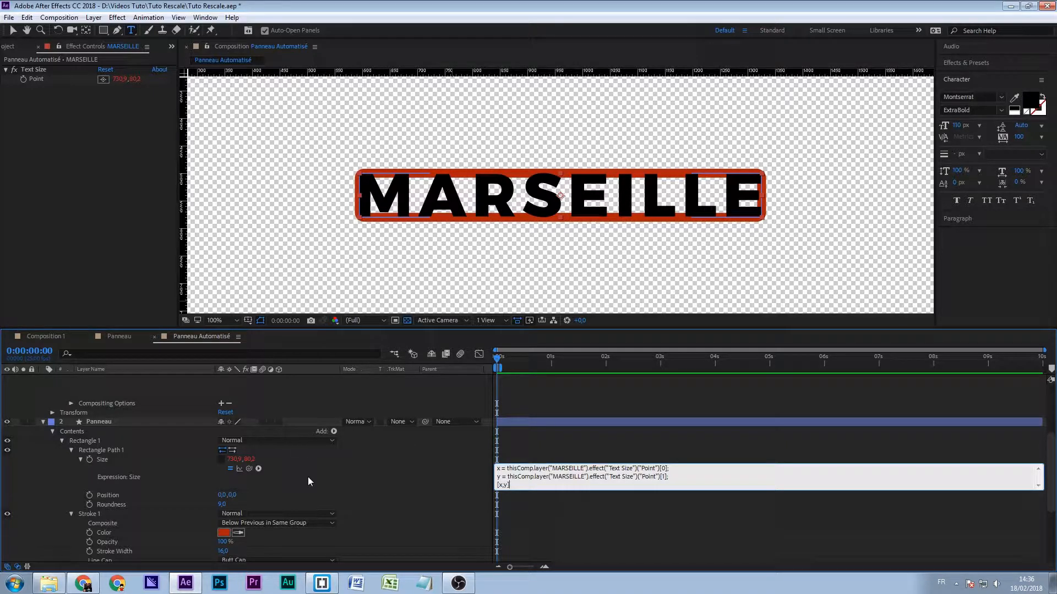
- Add margins to the panel's Size expression, with + 75 on the x line and +50 on the y line
click(668, 468)
text(+ 75)
key(KP_Enter)
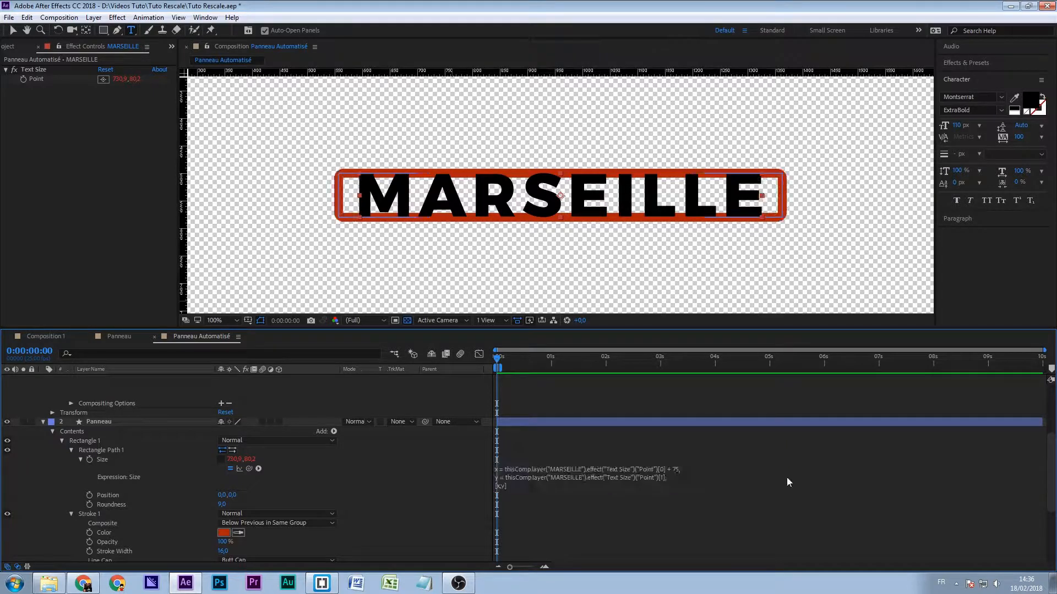
click(667, 477)
click(668, 477)
text(+50)
key(KP_Enter)
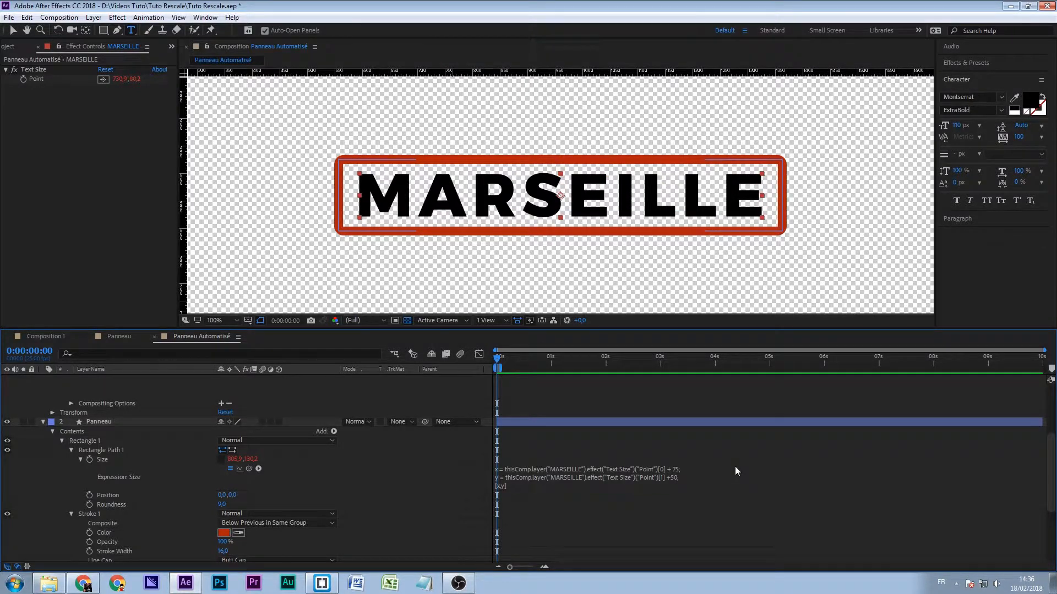
- Replace the city-name text MARSEILLE with NICE to test the panel's automatic resizing
scroll(401, 478, up, 3)
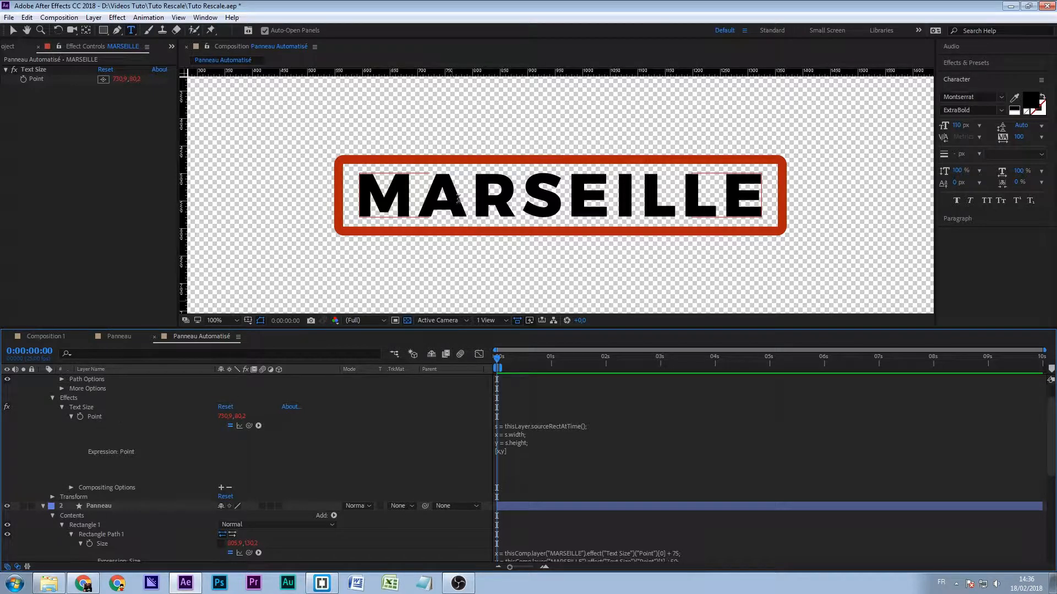
scroll(480, 454, down, 2)
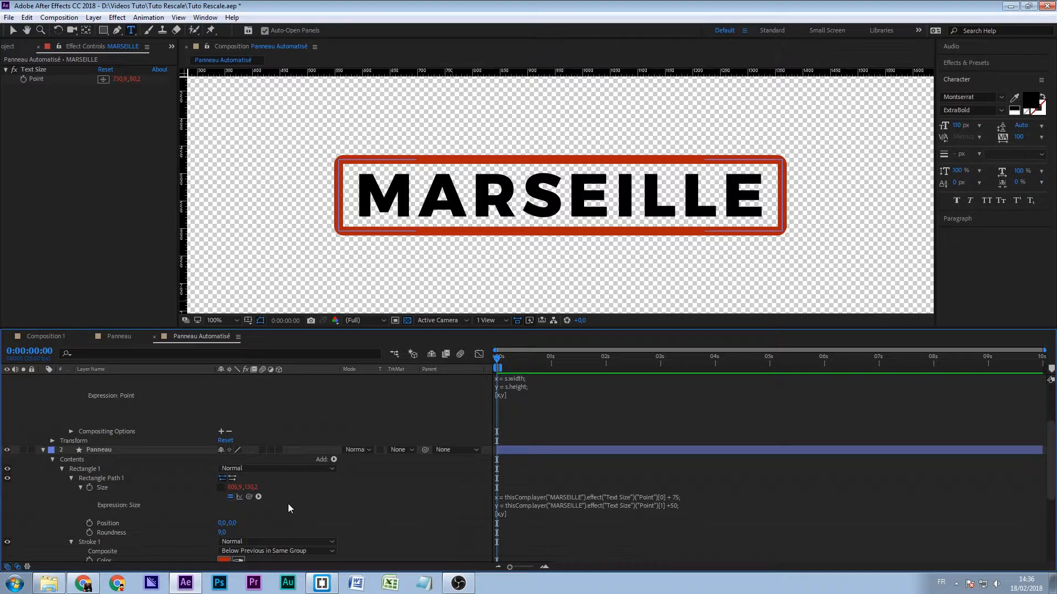
scroll(289, 504, up, 2)
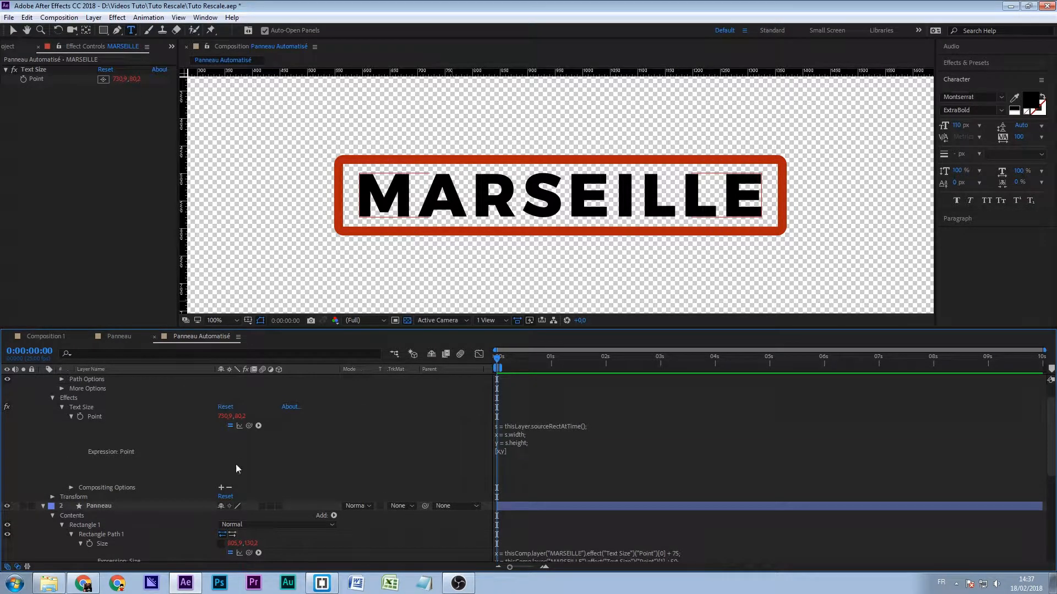
scroll(119, 394, up, 1)
click(110, 379)
click(435, 202)
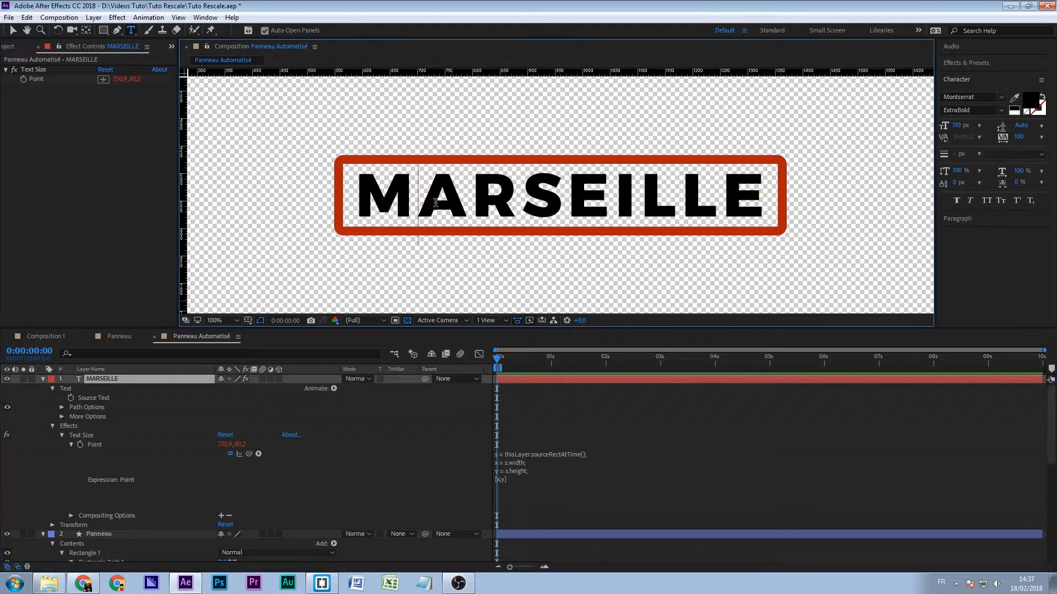
key(ctrl+a)
text(NICE)
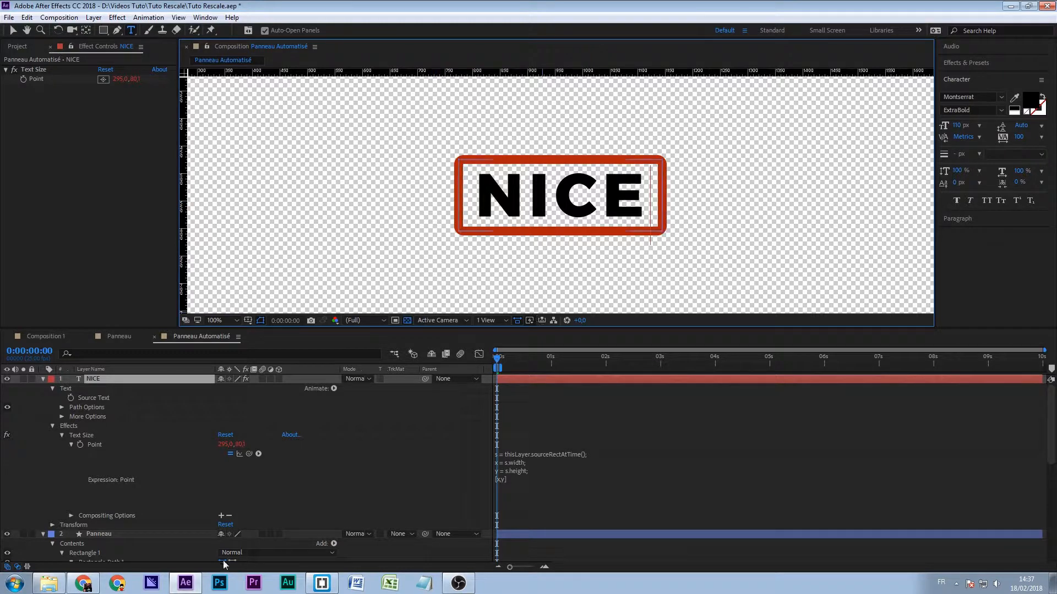
click(121, 466)
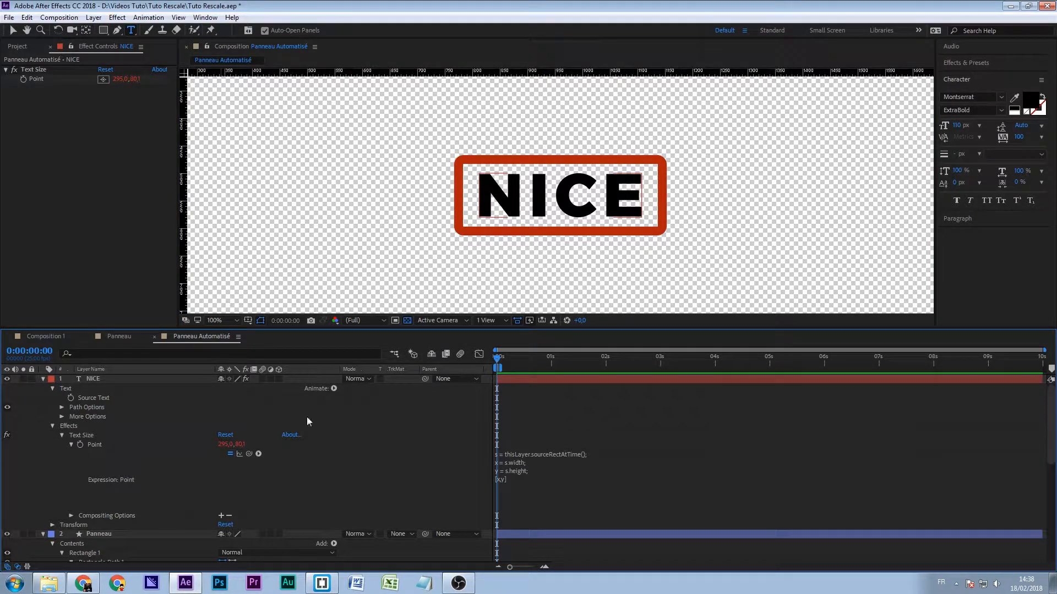
- Rename the city-name text layer as Line1
click(13, 31)
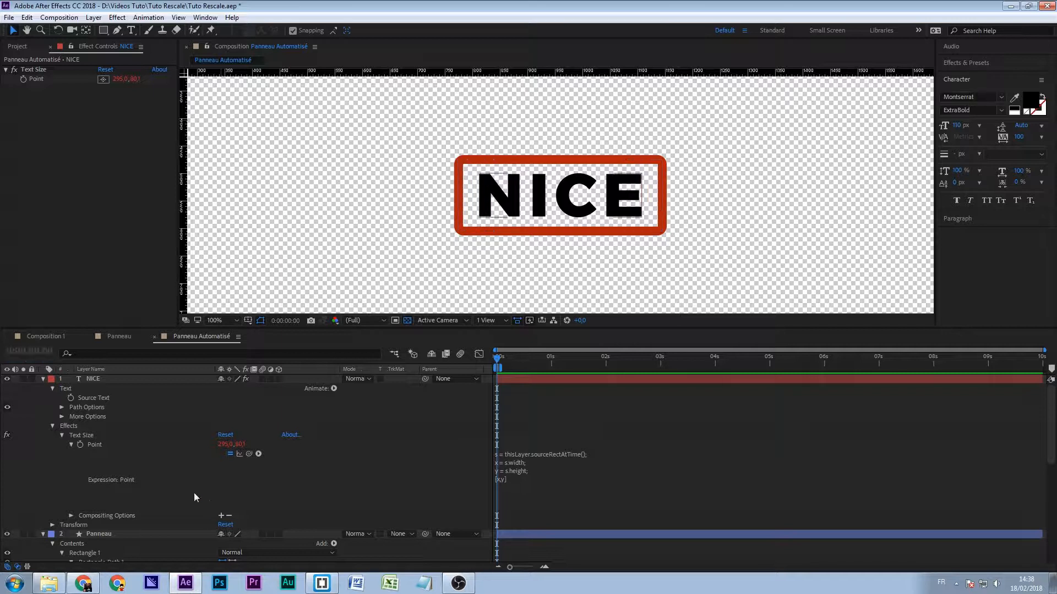
scroll(154, 496, down, 1)
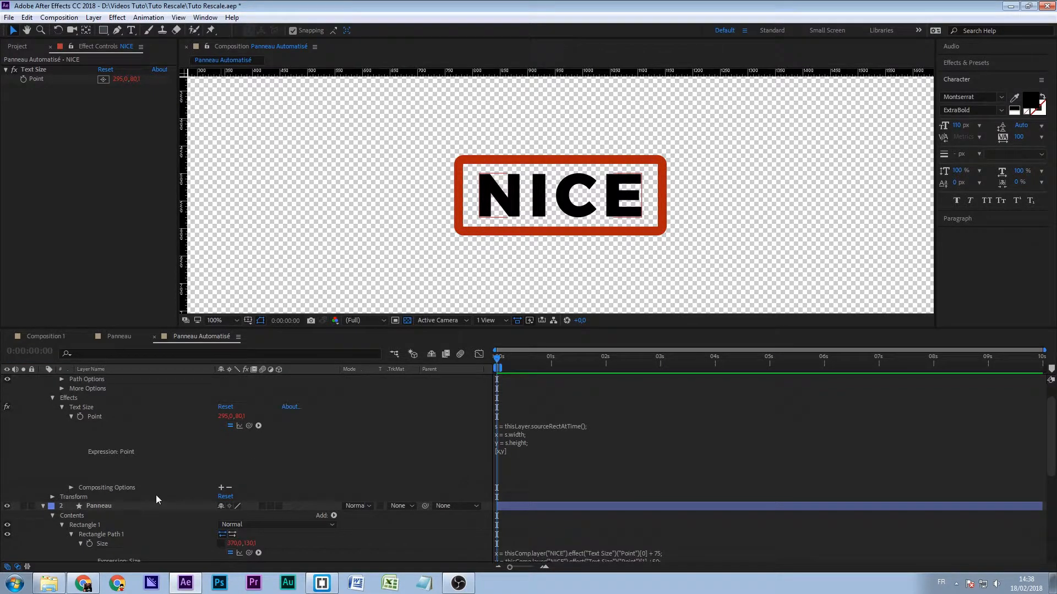
scroll(157, 495, down, 2)
scroll(156, 494, up, 3)
scroll(347, 492, down, 2)
scroll(356, 490, up, 2)
click(90, 380)
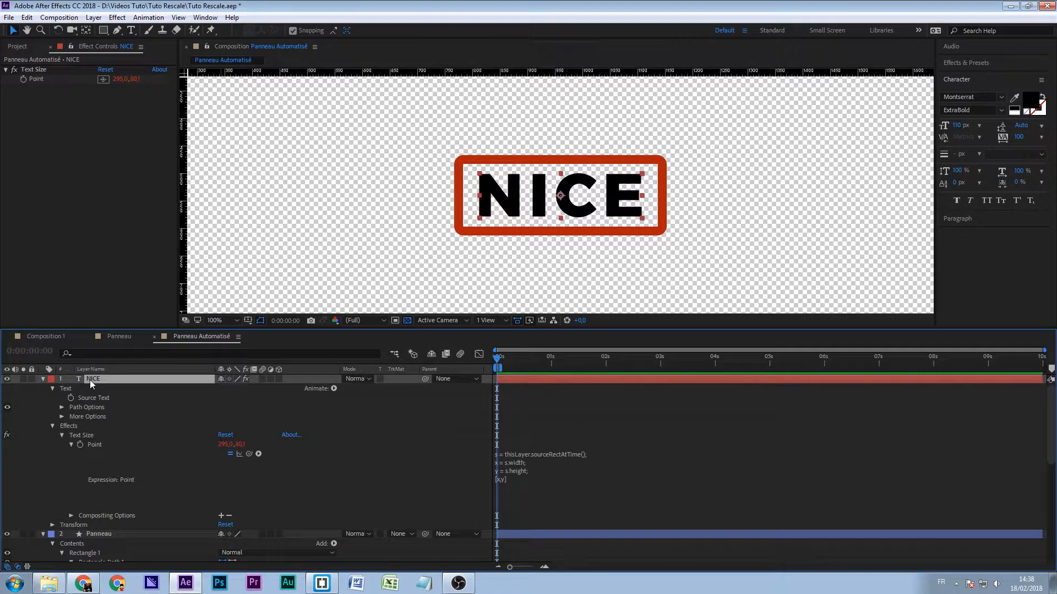
key(Return)
text(L)
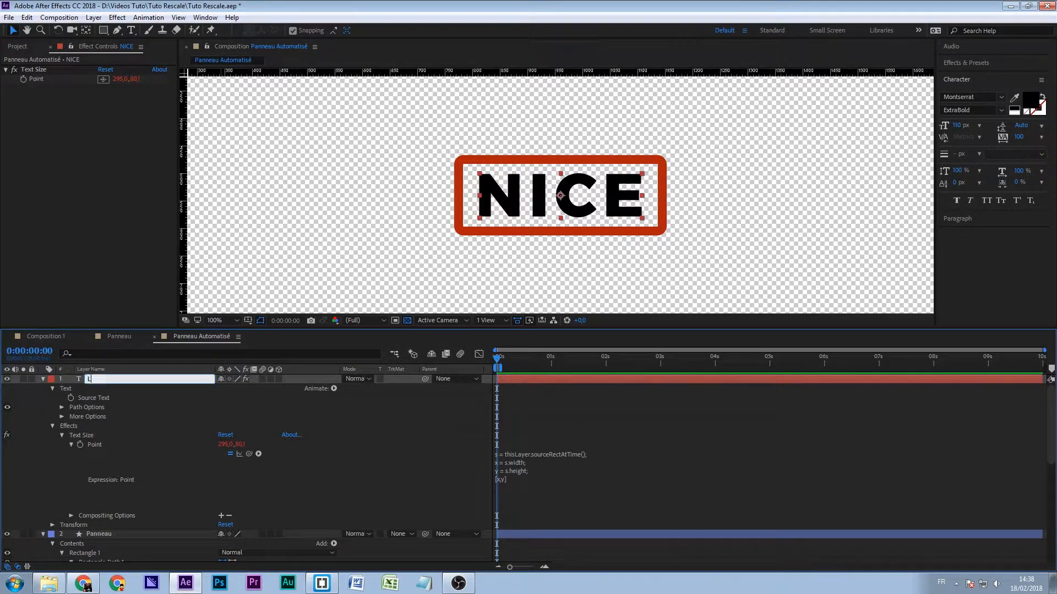
text(ine1)
key(Return)
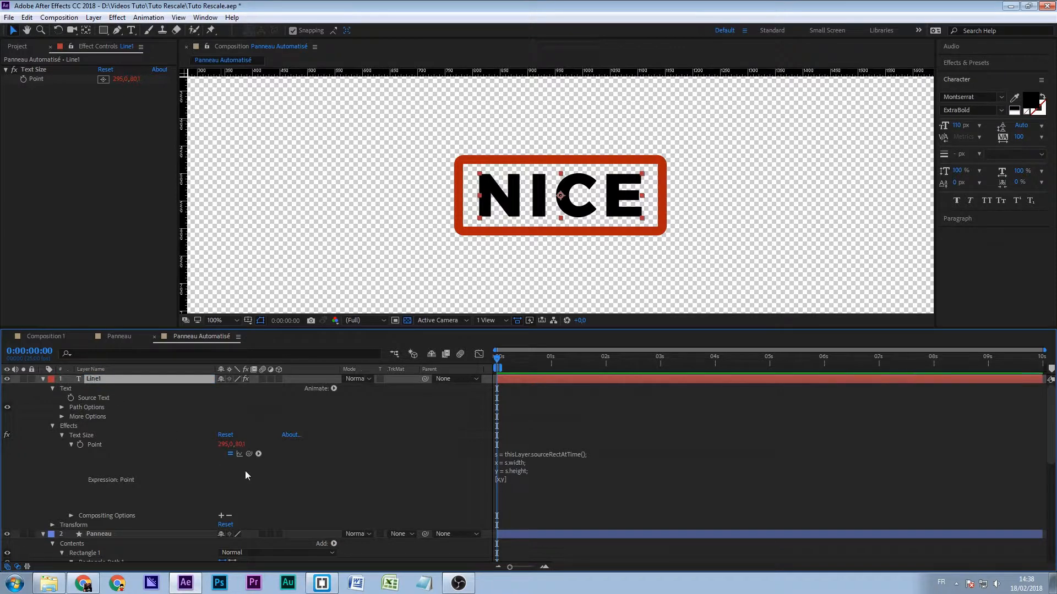
- Examine the layer reference in the panel's Size expression against the text layer's Text Size effect and its Point expression
scroll(263, 482, down, 3)
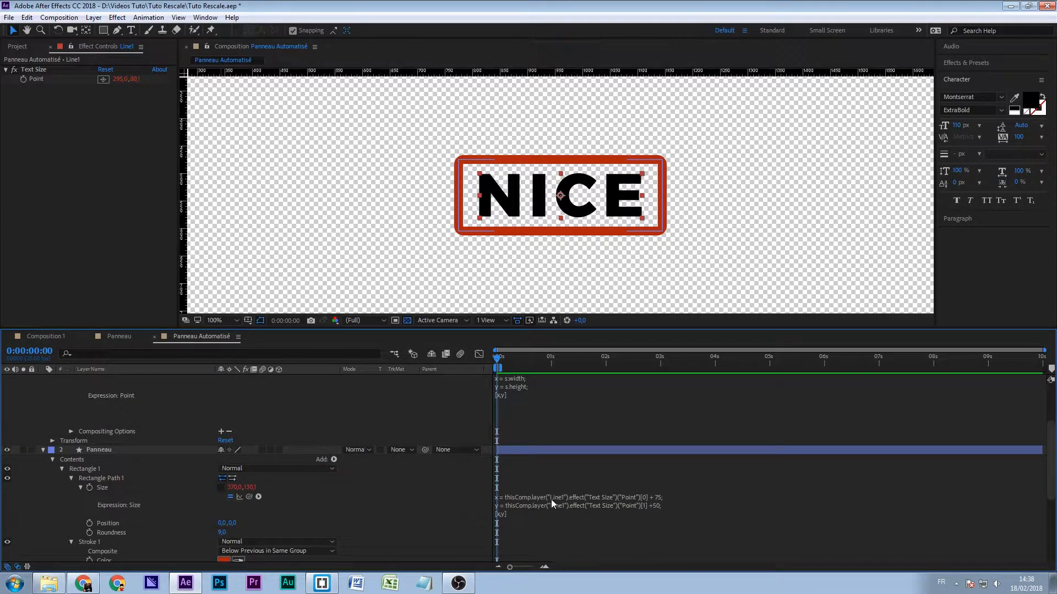
scroll(248, 451, up, 2)
scroll(238, 458, down, 1)
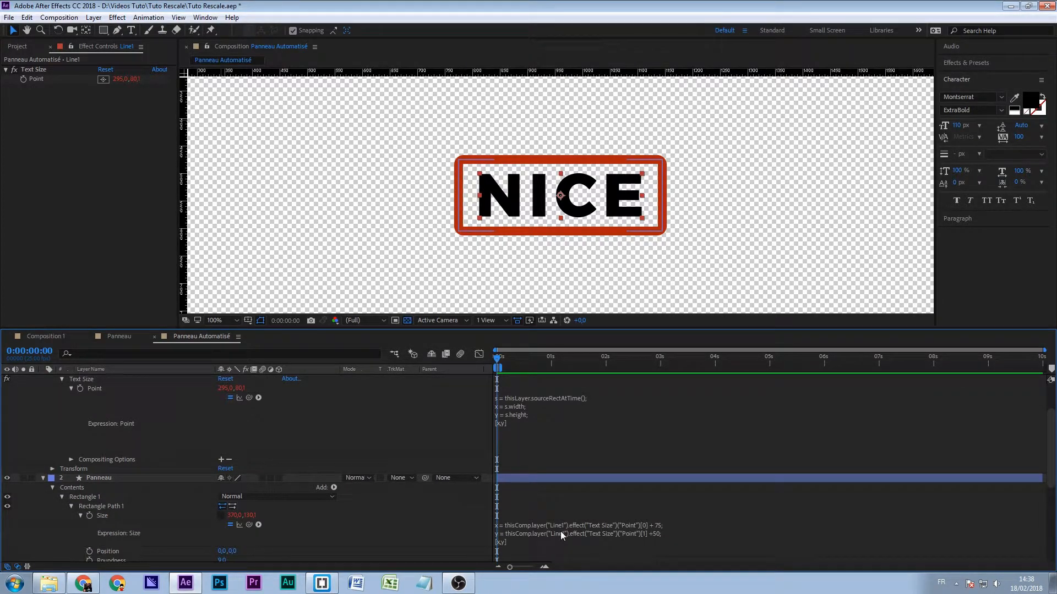
scroll(269, 467, up, 2)
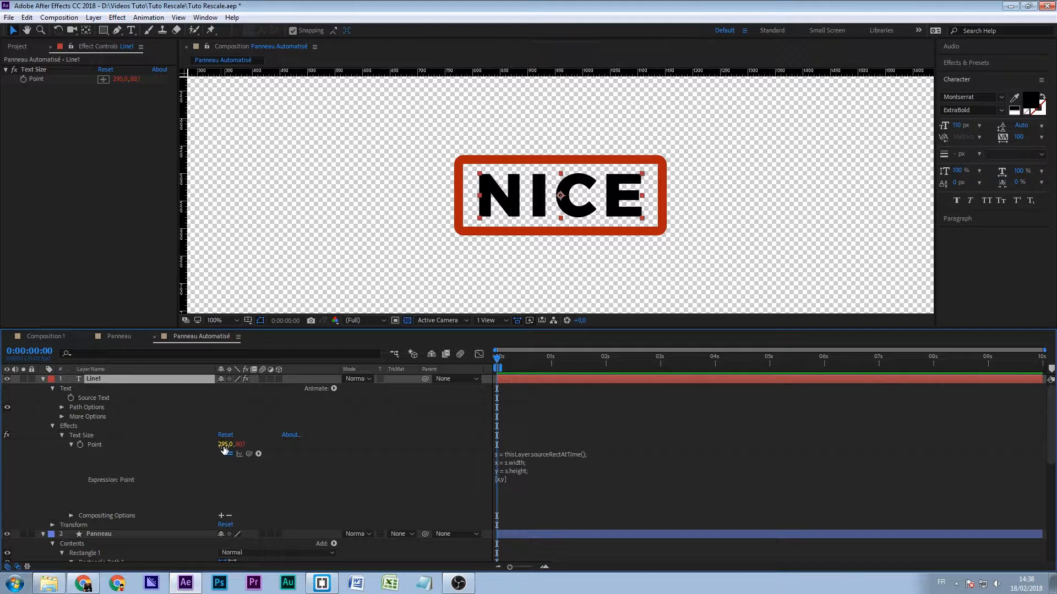
scroll(348, 507, down, 3)
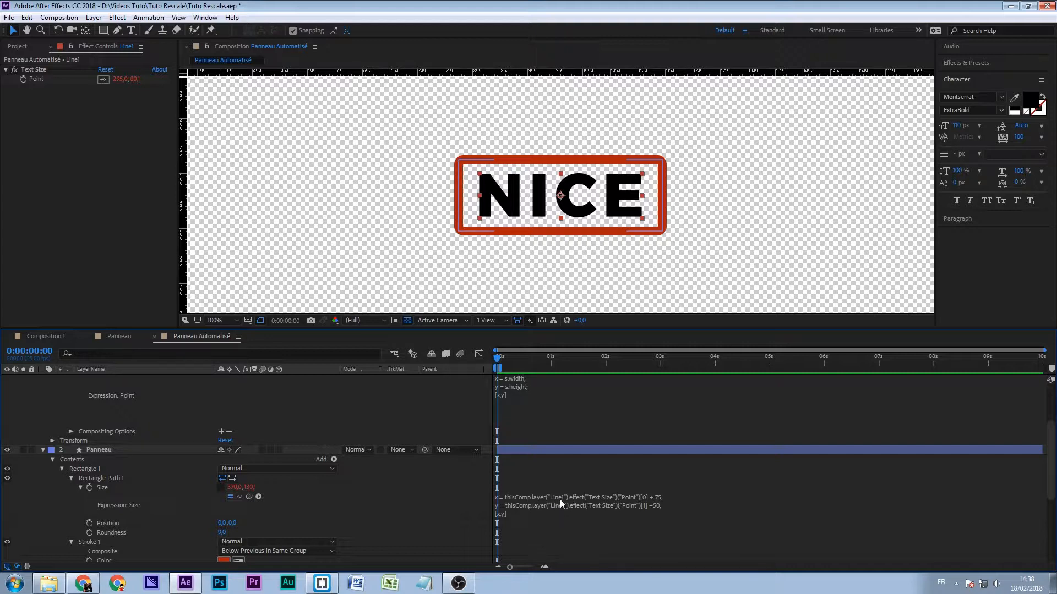
scroll(282, 445, up, 3)
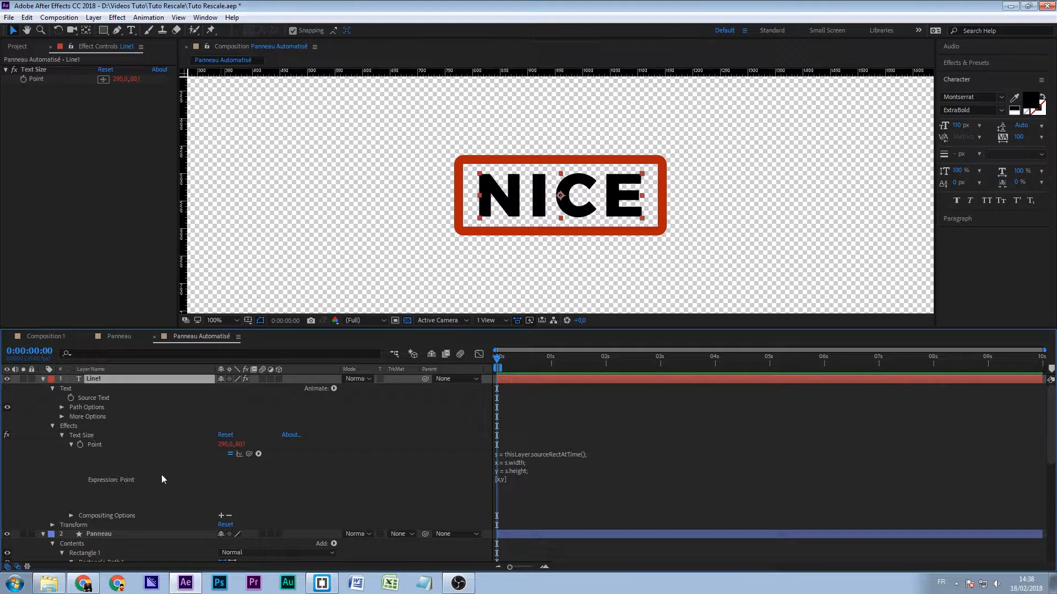
- Duplicate the Rectangle 1 group inside the Panneau shape layer and place the copy beneath the original
scroll(161, 477, down, 4)
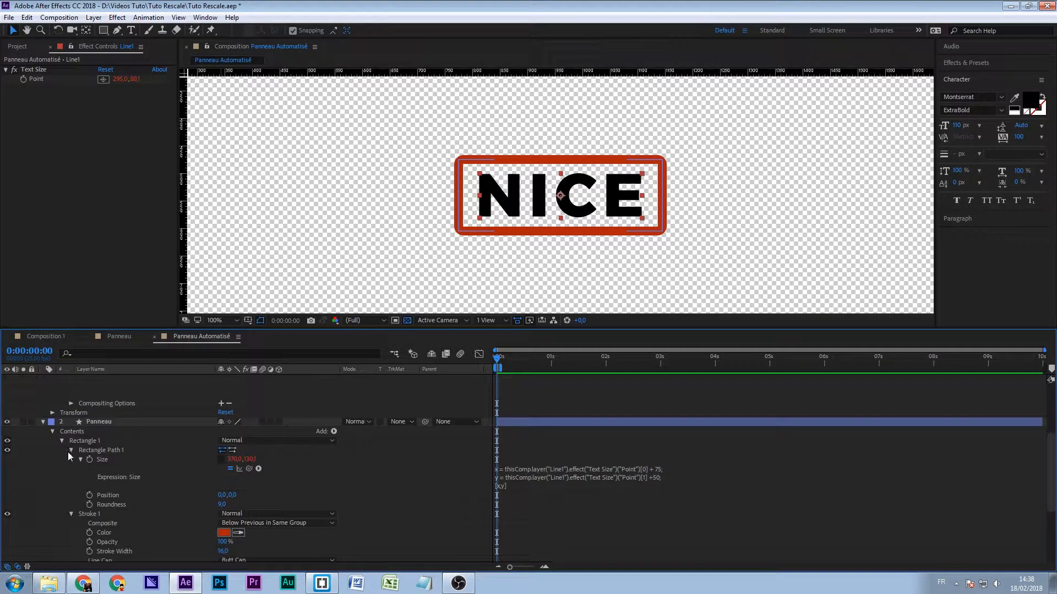
click(71, 451)
click(71, 458)
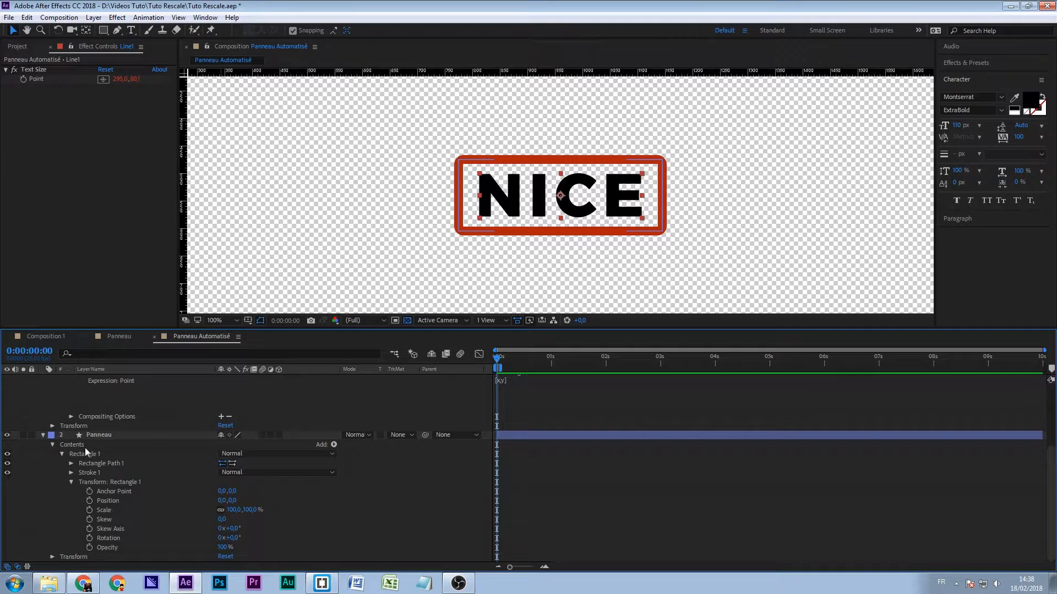
click(87, 464)
click(63, 454)
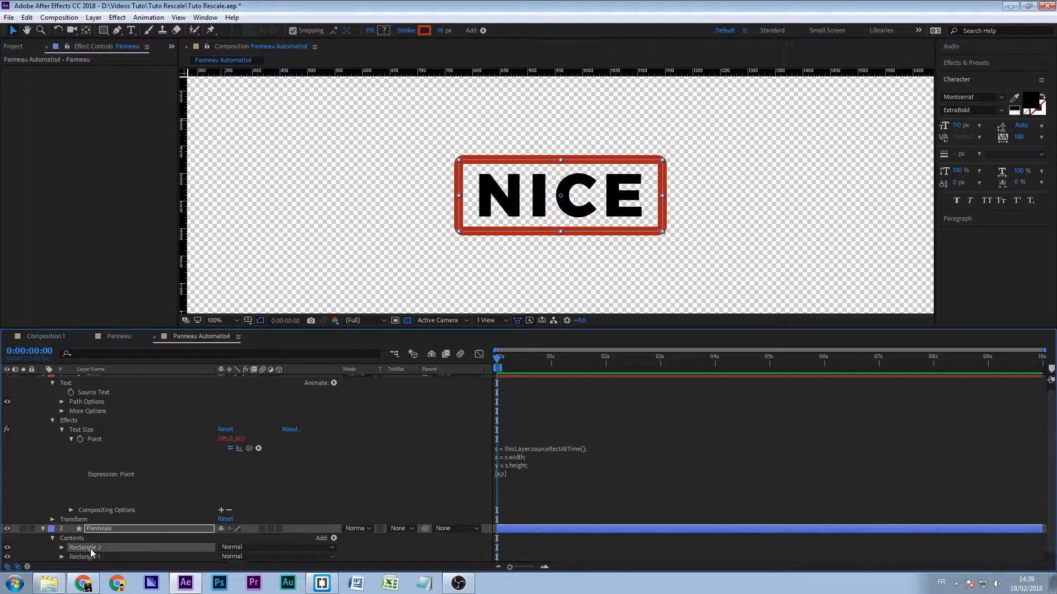
key(ctrl+d)
drag(91, 552, 88, 552)
- Add a Fill to the Rectangle 2 group and delete its Stroke 1
click(63, 547)
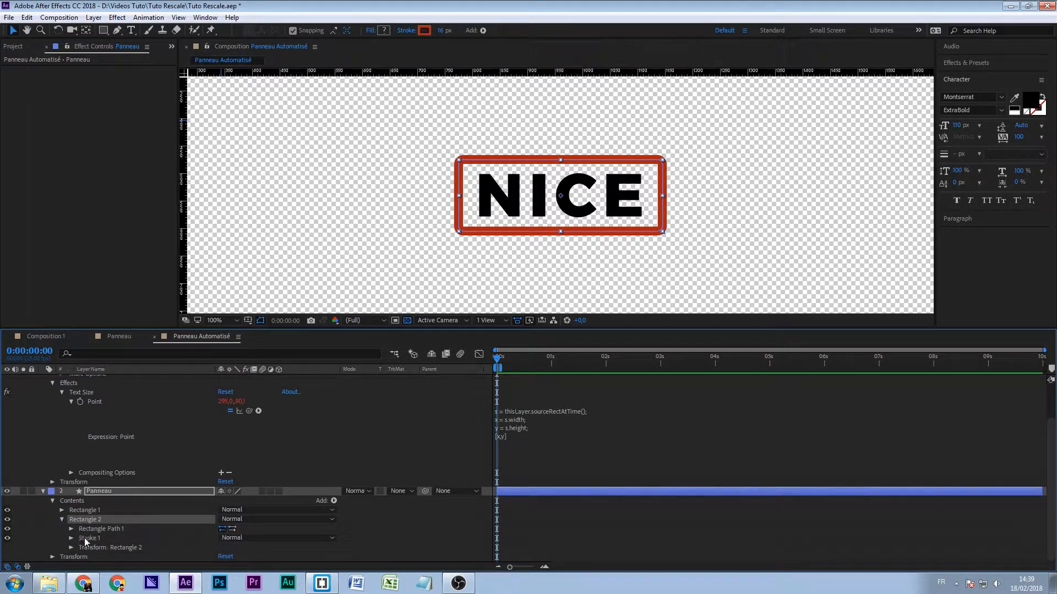
click(74, 539)
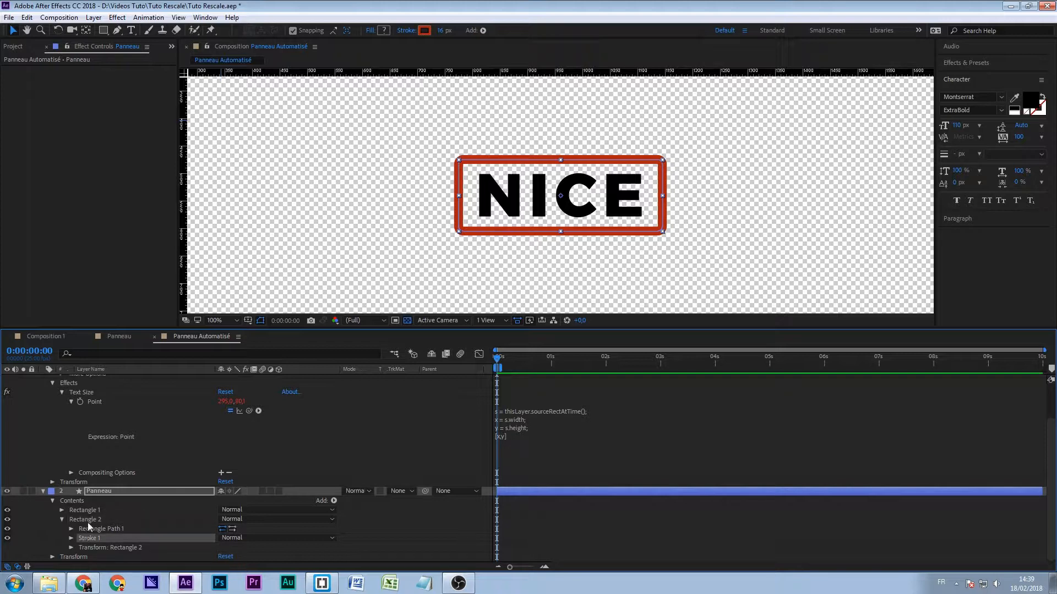
click(88, 521)
click(333, 501)
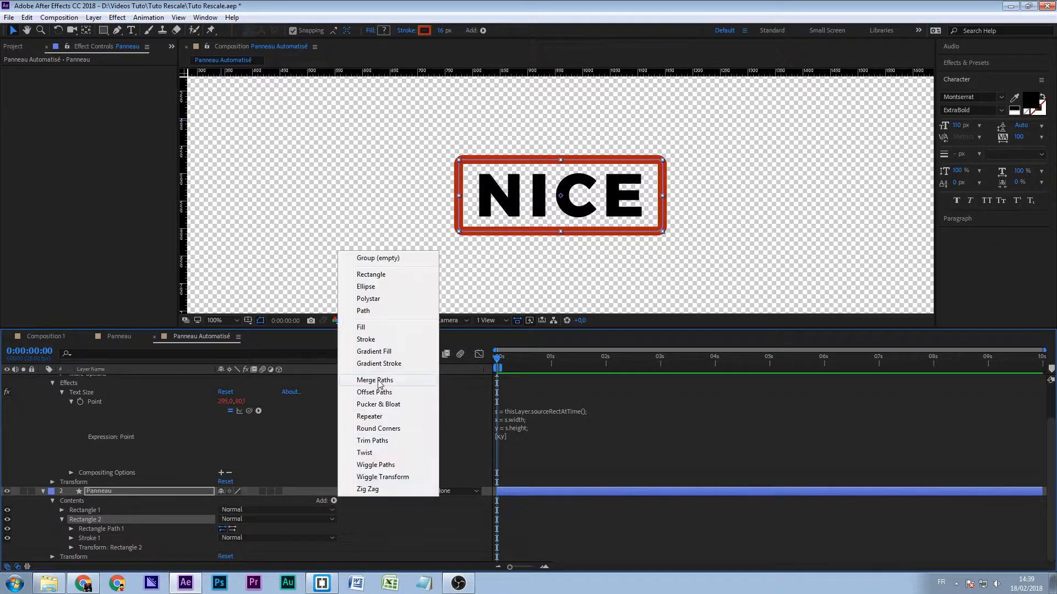
click(365, 328)
scroll(258, 440, down, 1)
click(93, 537)
key(Delete)
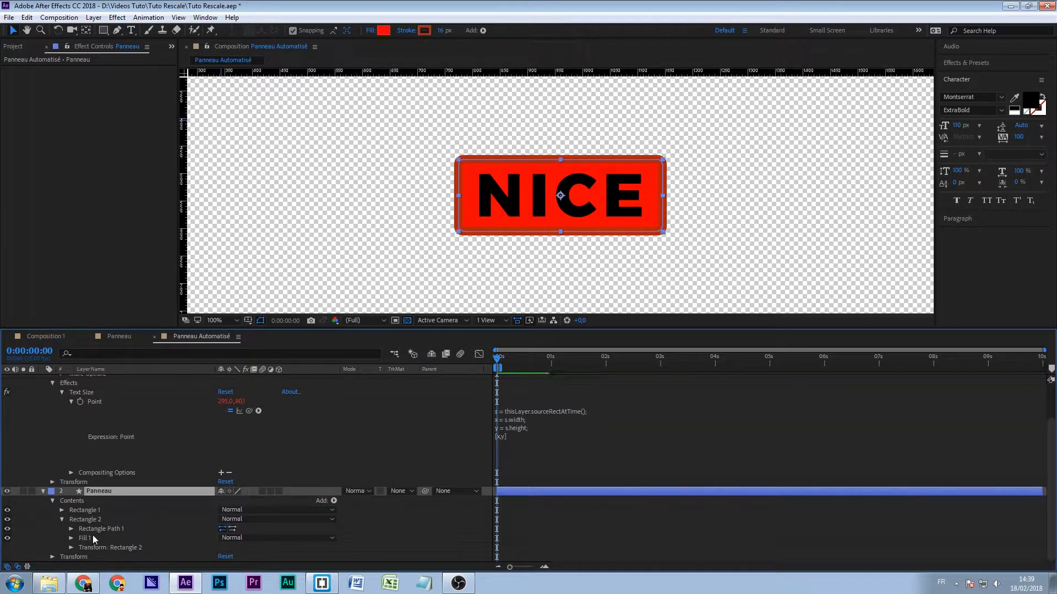
- Set Rectangle 2's fill color to the light blue-grey CFDADC
click(72, 537)
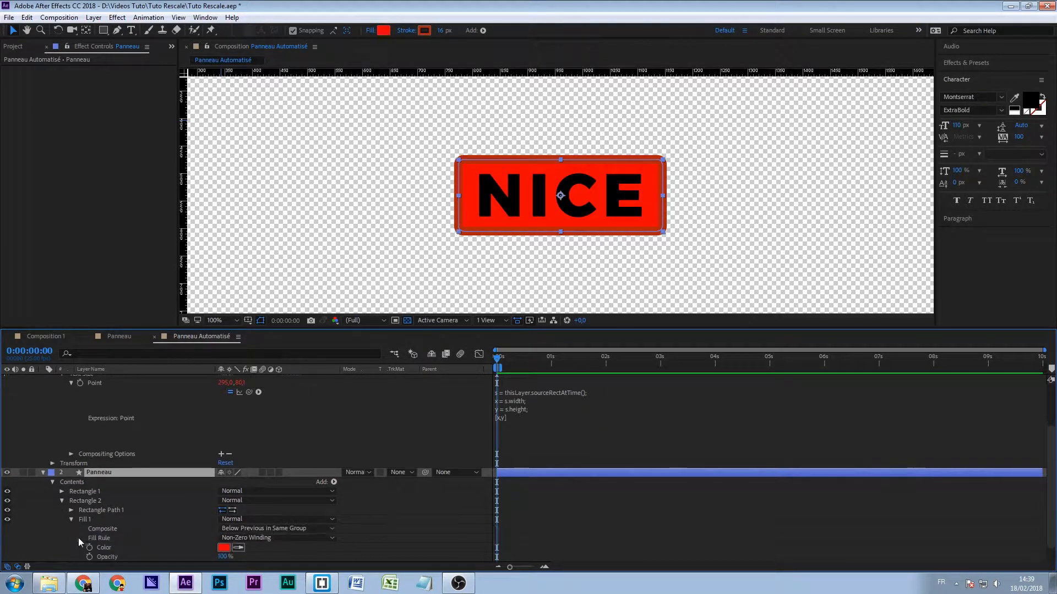
click(224, 547)
drag(542, 410, 549, 371)
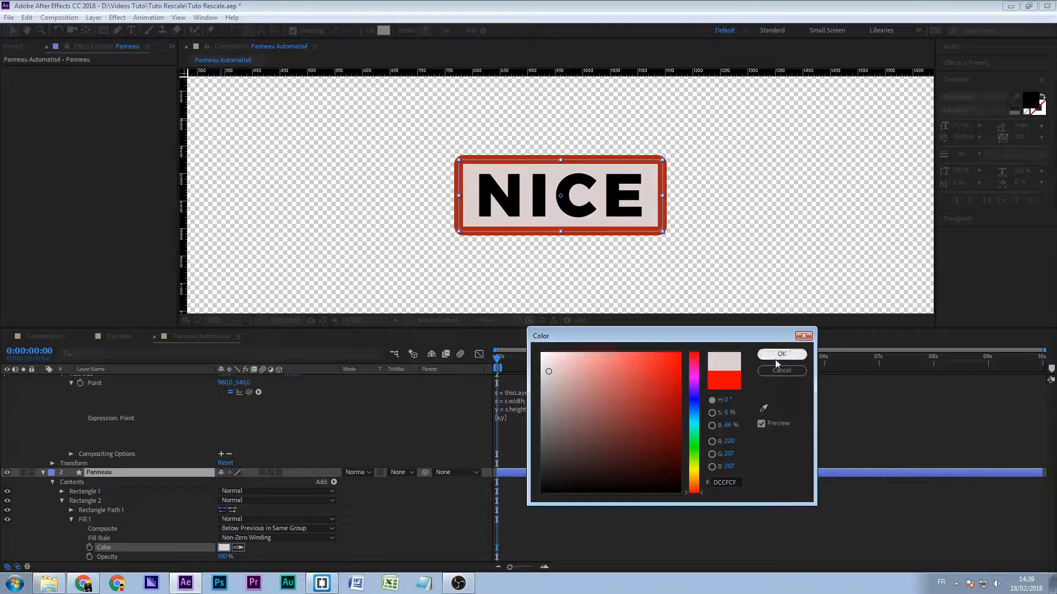
drag(698, 449, 698, 422)
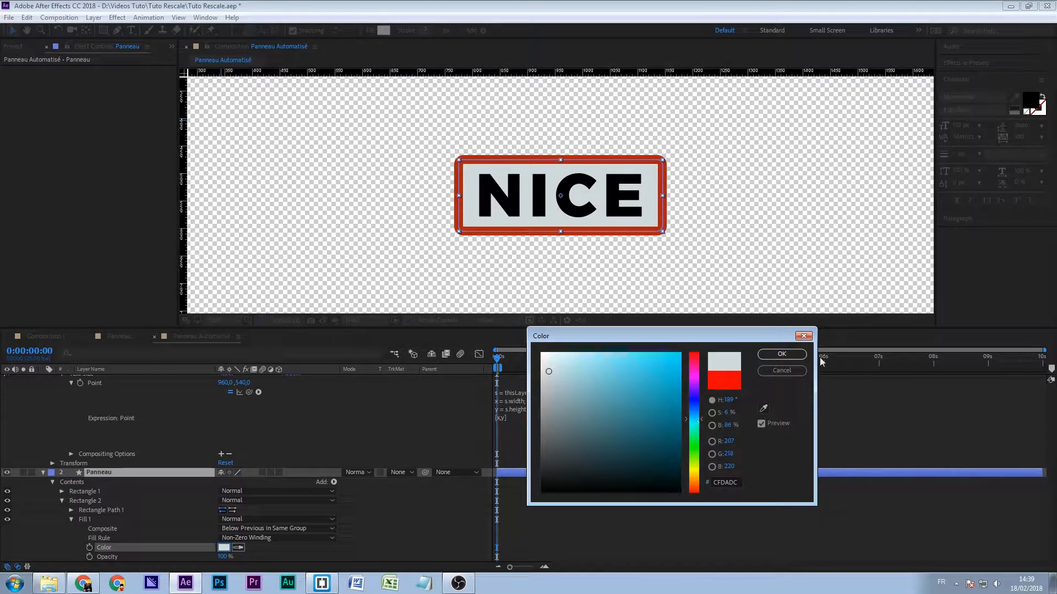
click(781, 354)
scroll(158, 520, down, 1)
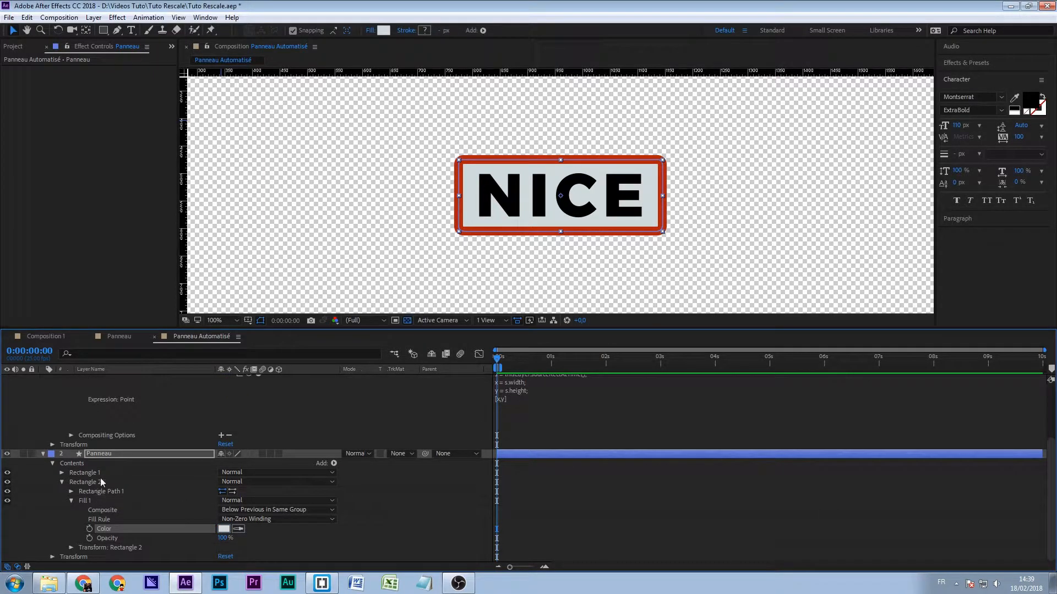
click(71, 500)
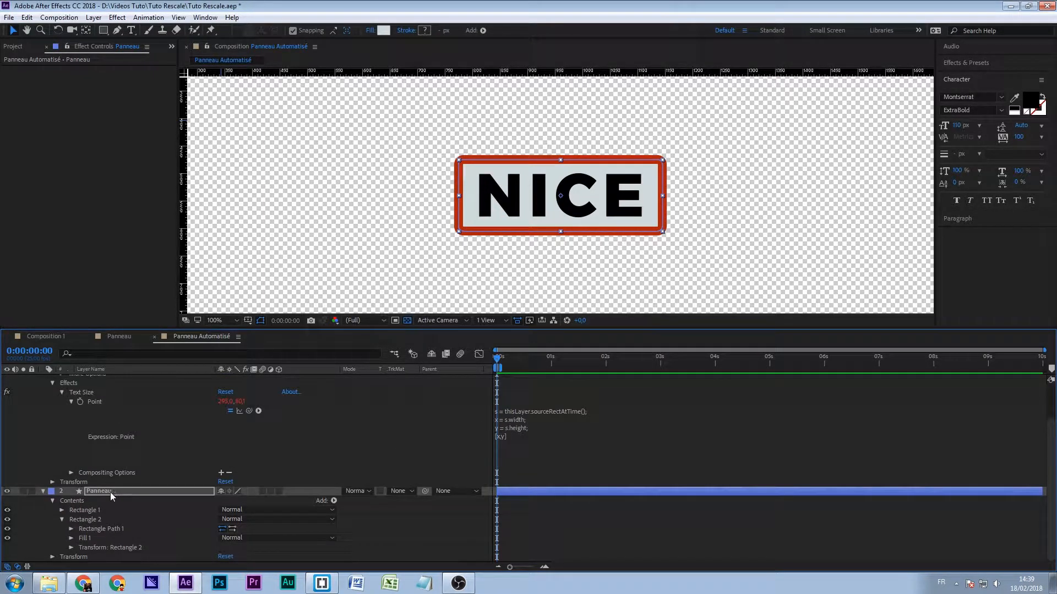
- Reveal the Panneau layer's expressions and set the x margin in Rectangle 2's Size expression to + 105
click(110, 492)
key(e)
key(e)
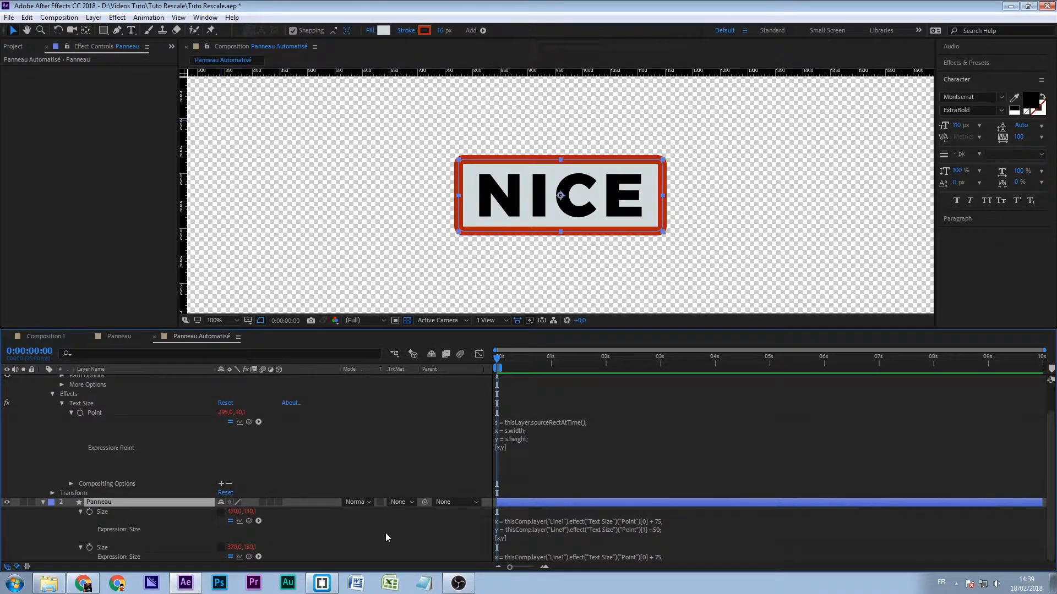
click(510, 558)
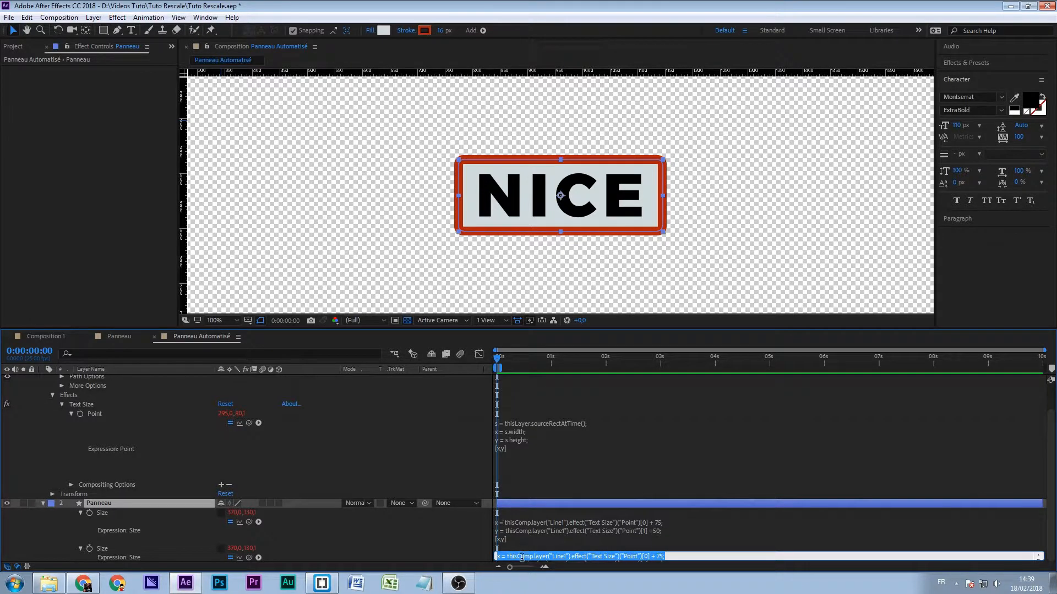
scroll(485, 493, down, 1)
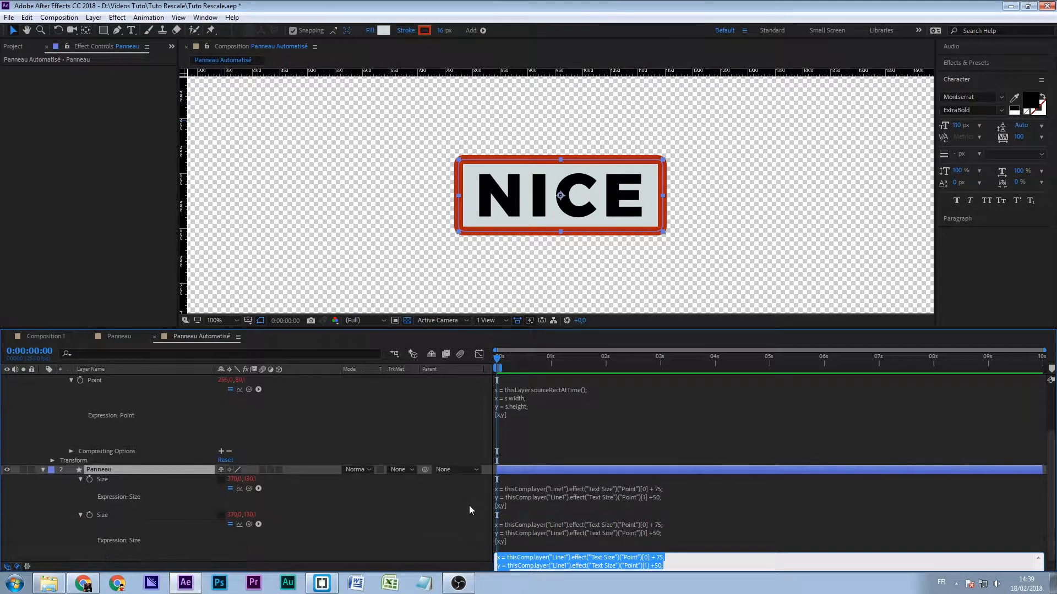
click(411, 521)
click(556, 539)
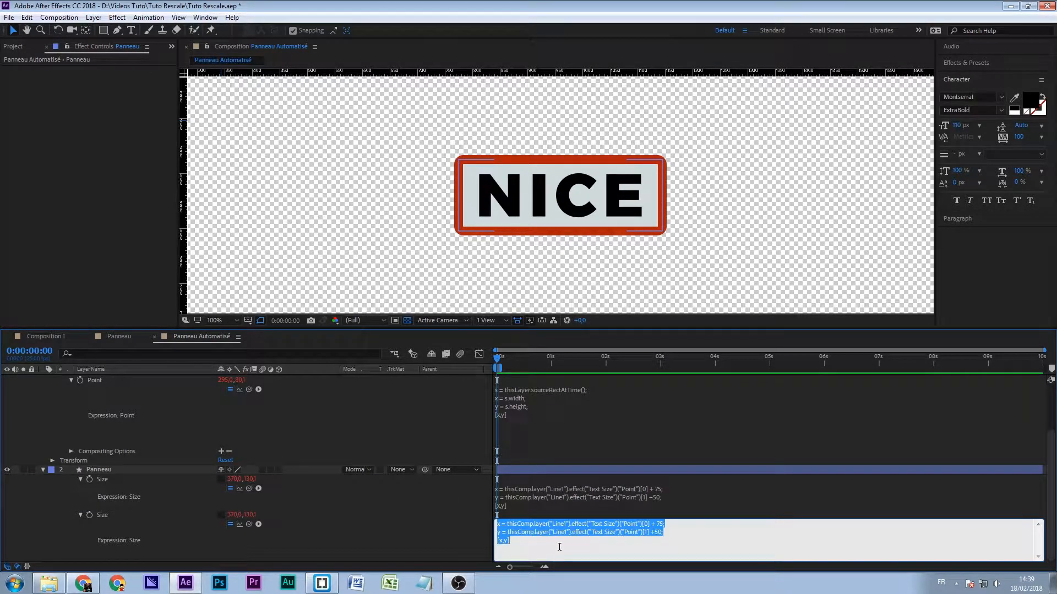
click(383, 541)
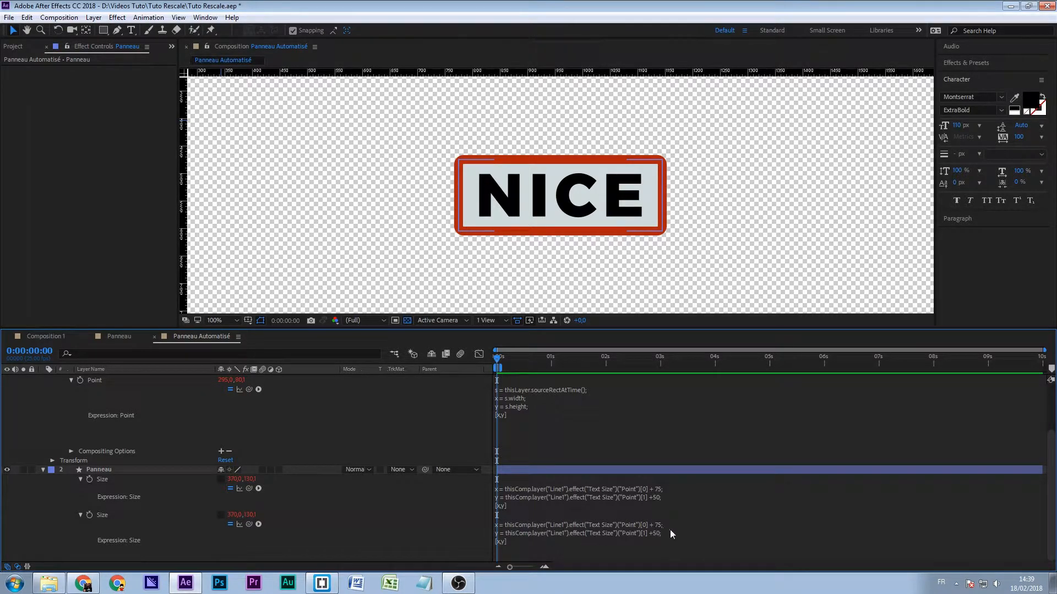
click(647, 527)
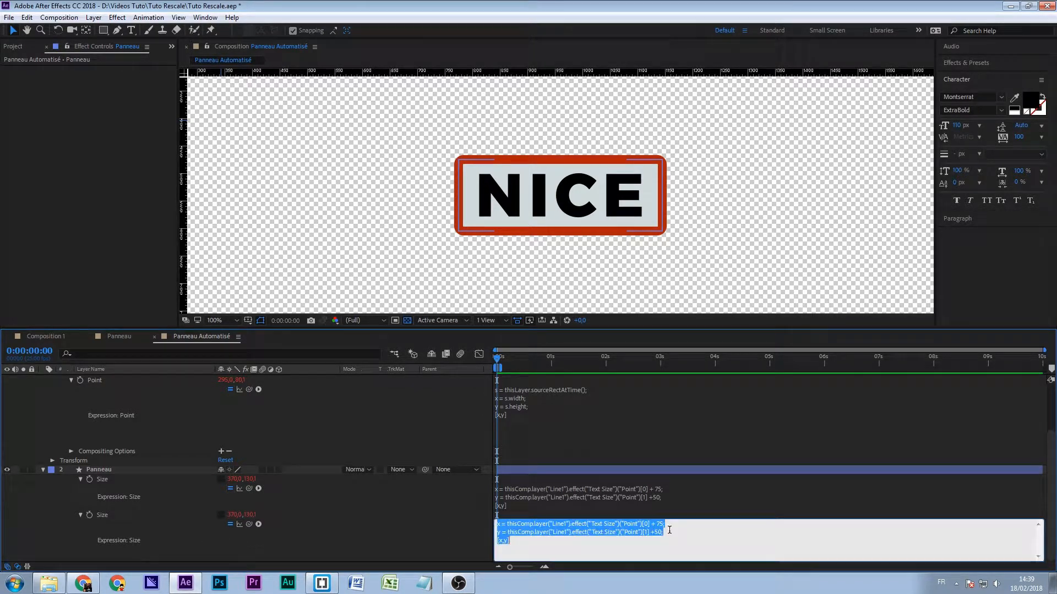
click(658, 527)
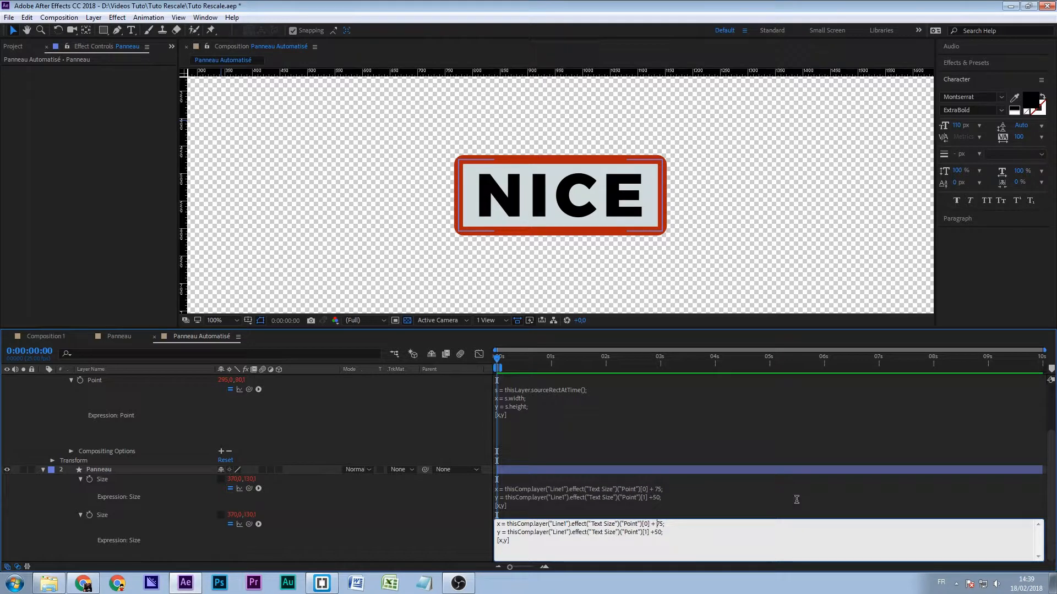
key(Delete)
text(10)
click(797, 501)
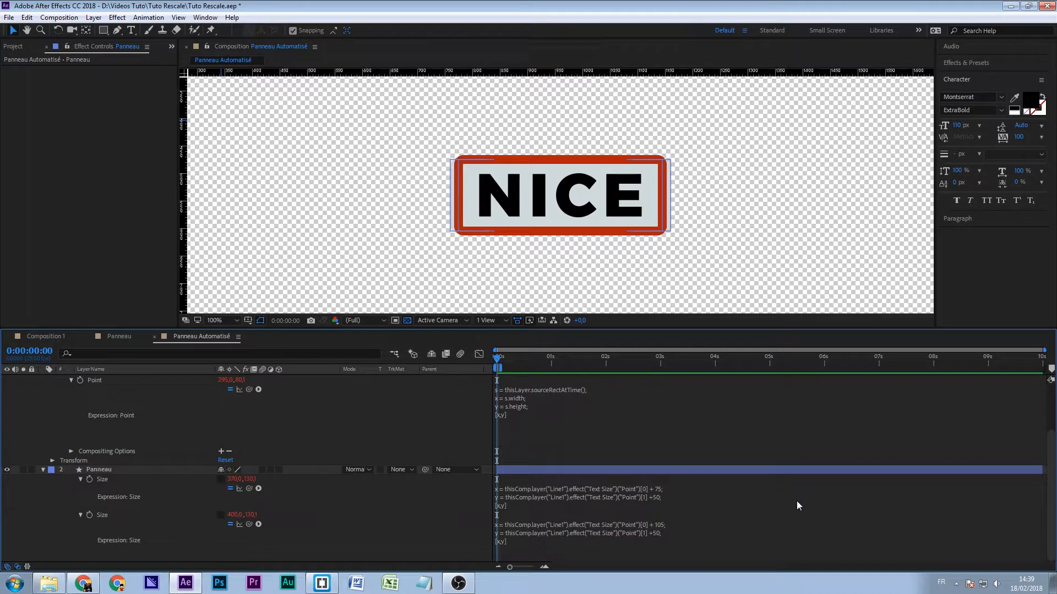
- Set the y margin in Rectangle 2's Size expression to +80
click(658, 532)
key(BackSpace)
text(8)
key(KP_Enter)
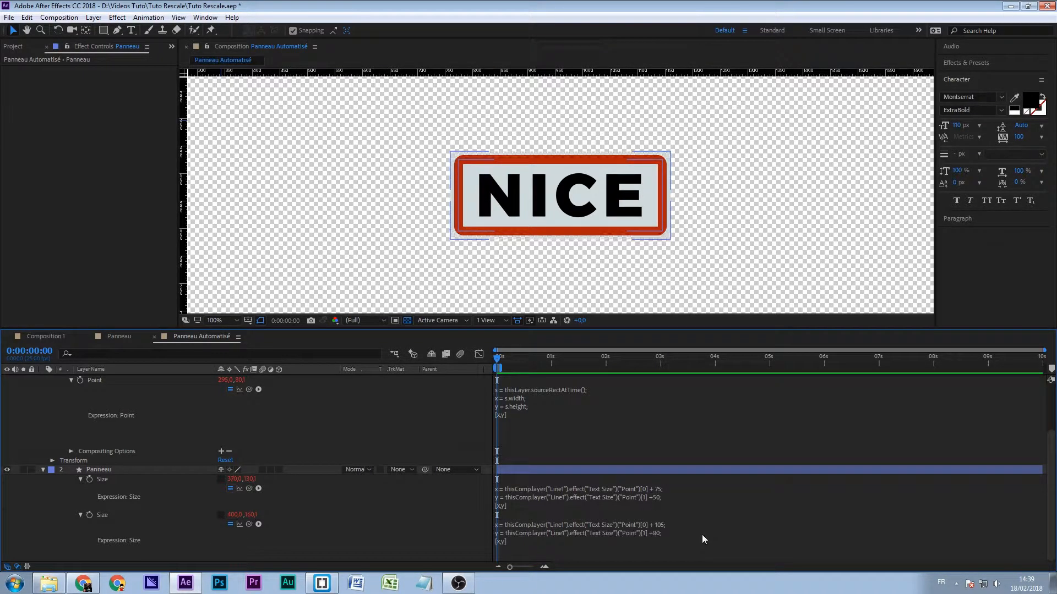
click(422, 519)
- Turn off the transparency grid in the composition view
click(408, 319)
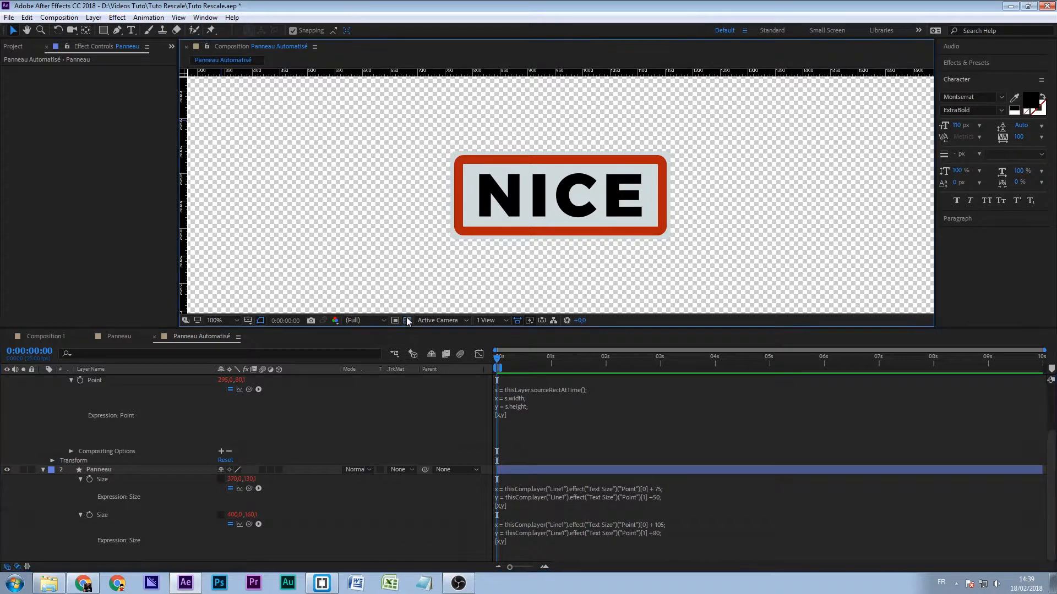
scroll(245, 541, up, 1)
scroll(245, 541, down, 1)
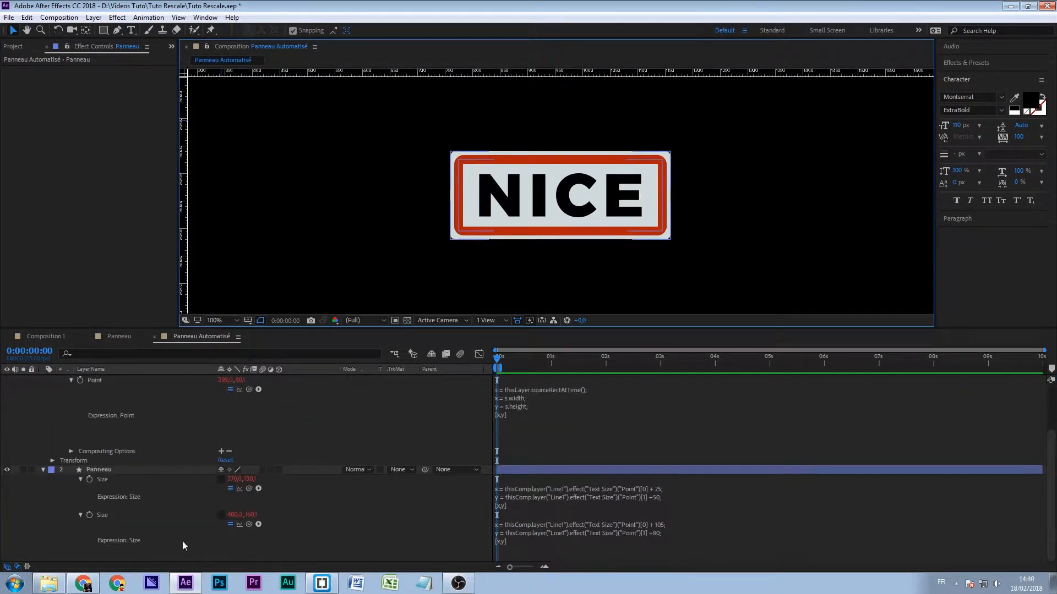
- Filter the timeline properties by "rou" to isolate the Roundness of Panneau's two rectangles
click(42, 470)
click(95, 534)
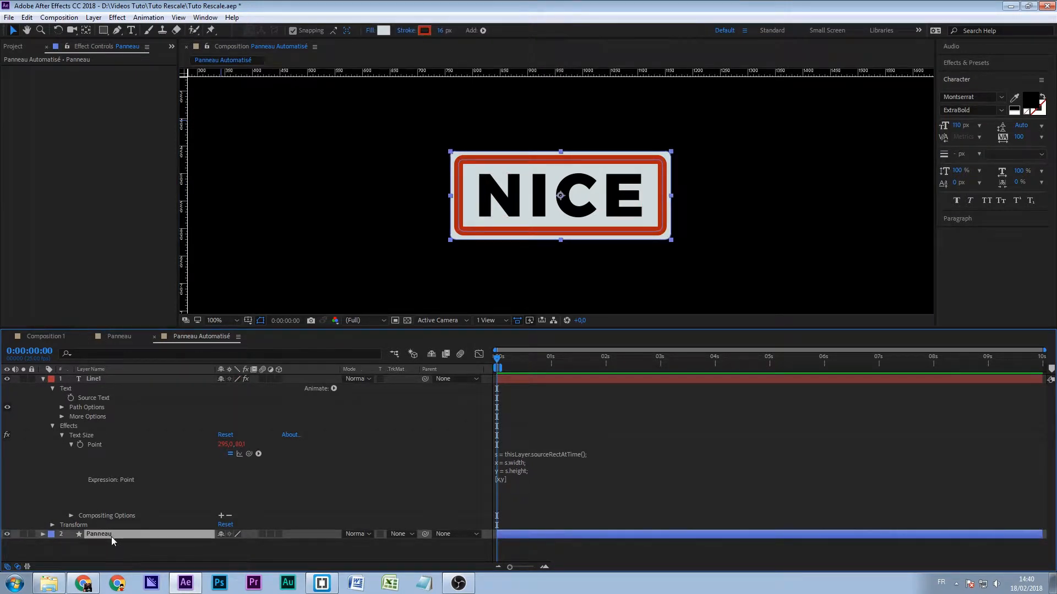
click(43, 534)
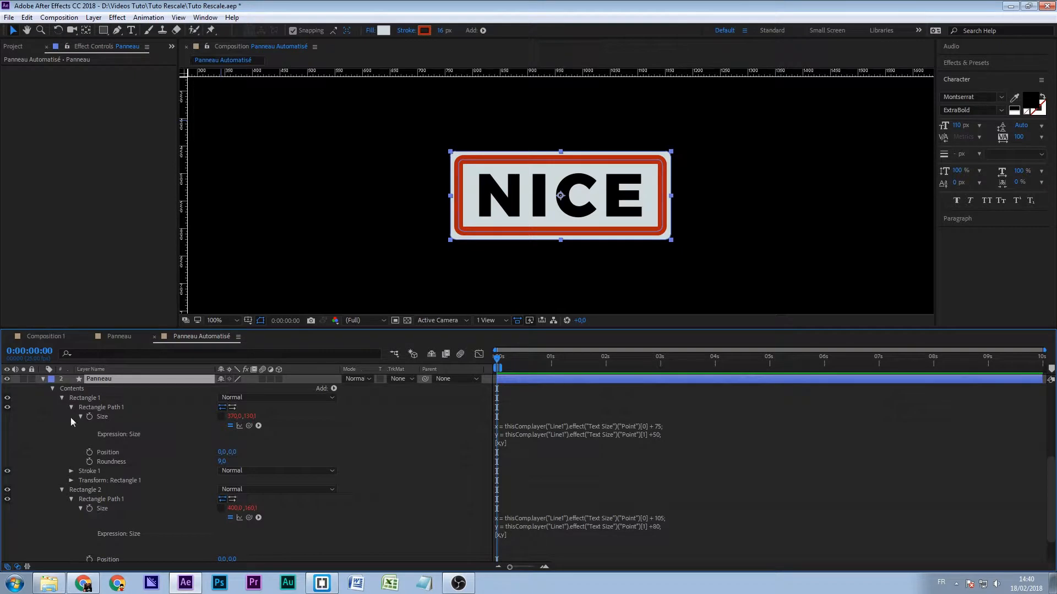
scroll(91, 498, up, 4)
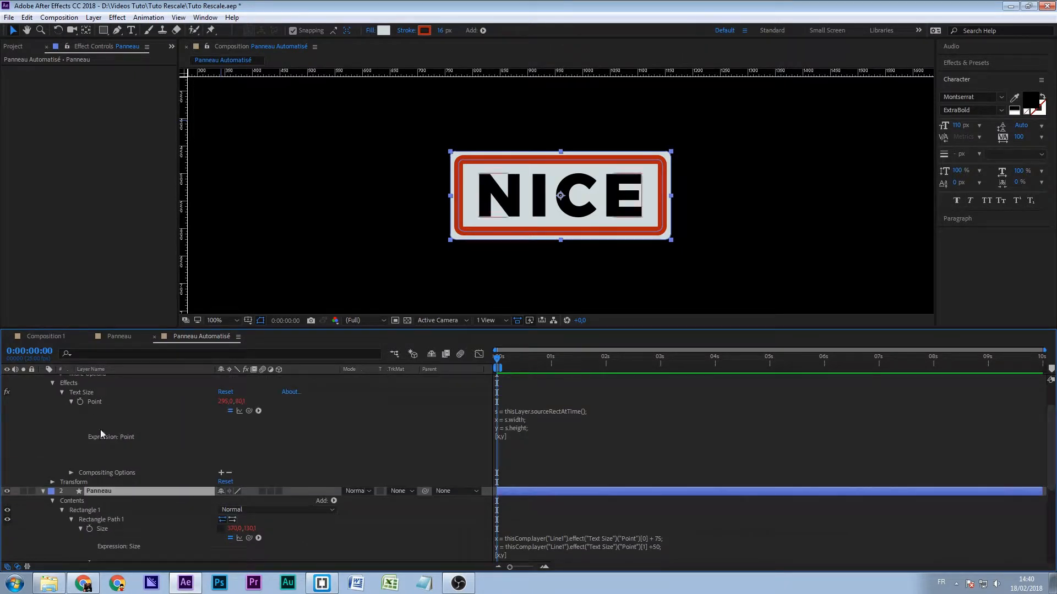
click(96, 353)
text(rou)
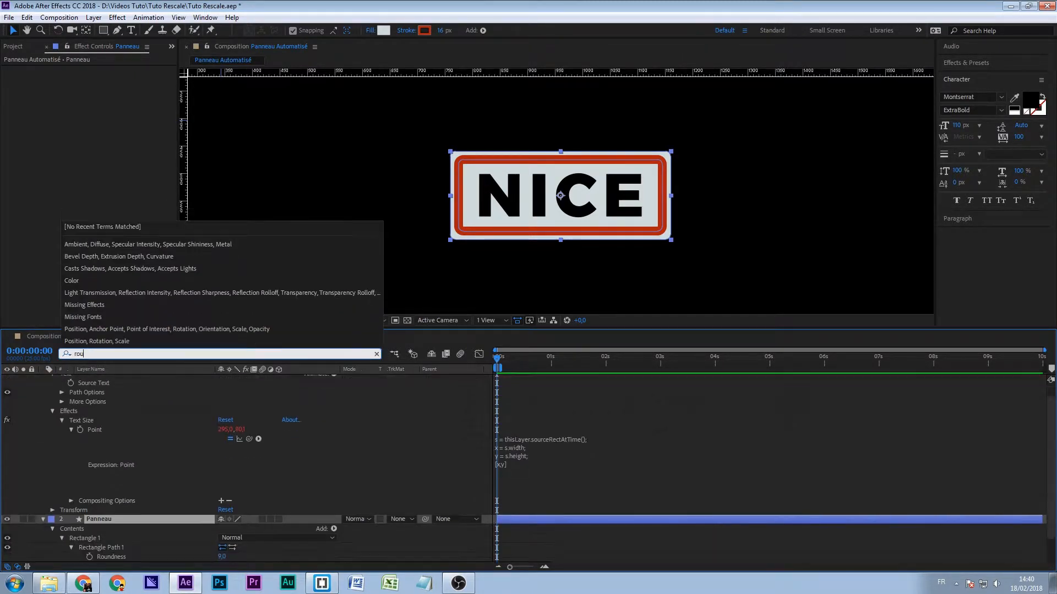
- Set the Roundness of Rectangle 2 to 15 and of Rectangle 1 to 2
click(262, 559)
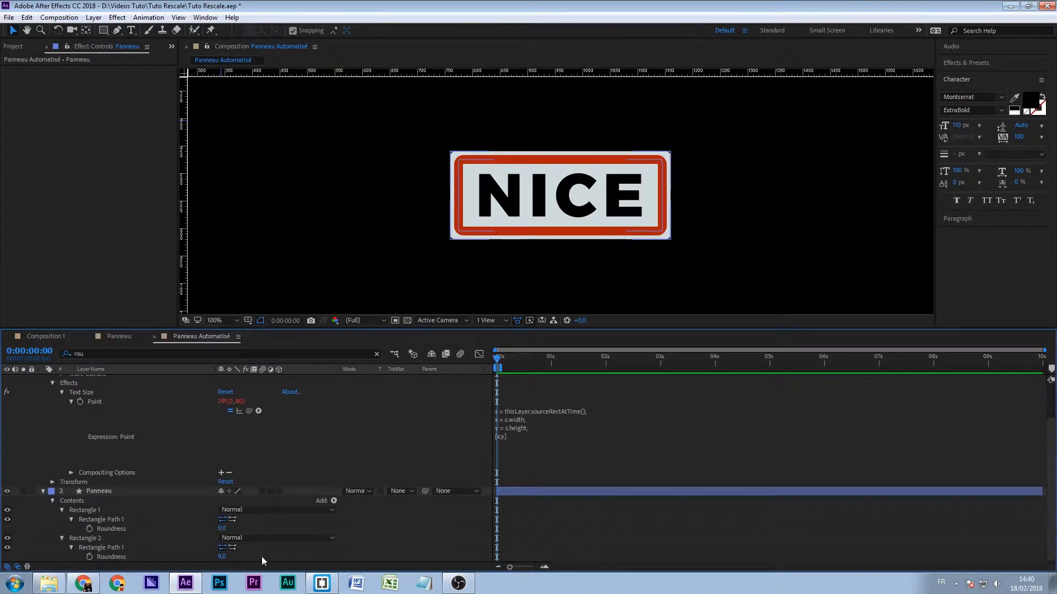
click(235, 558)
drag(223, 558, 221, 556)
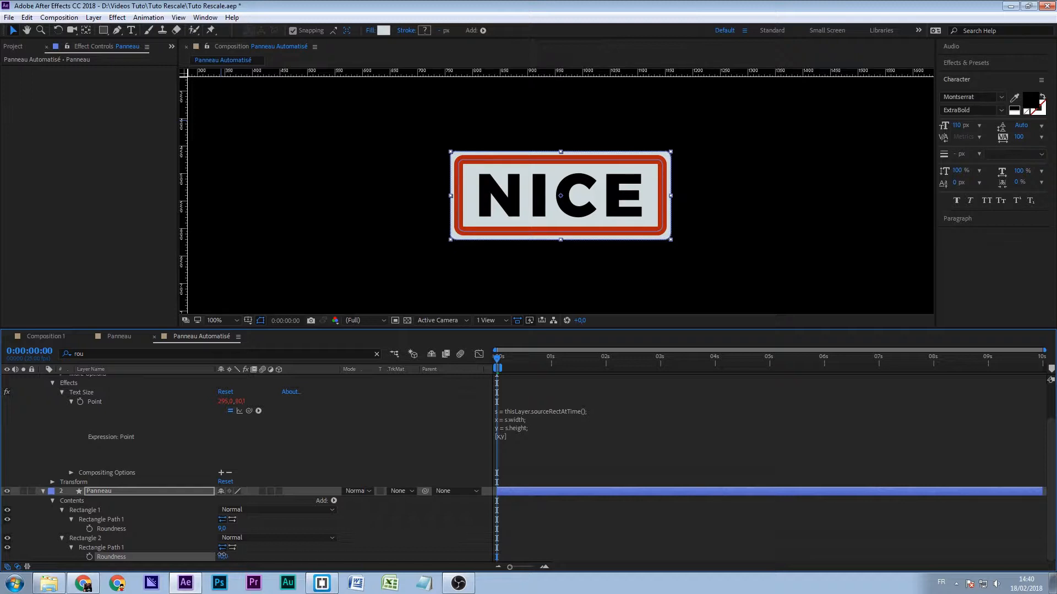
click(263, 561)
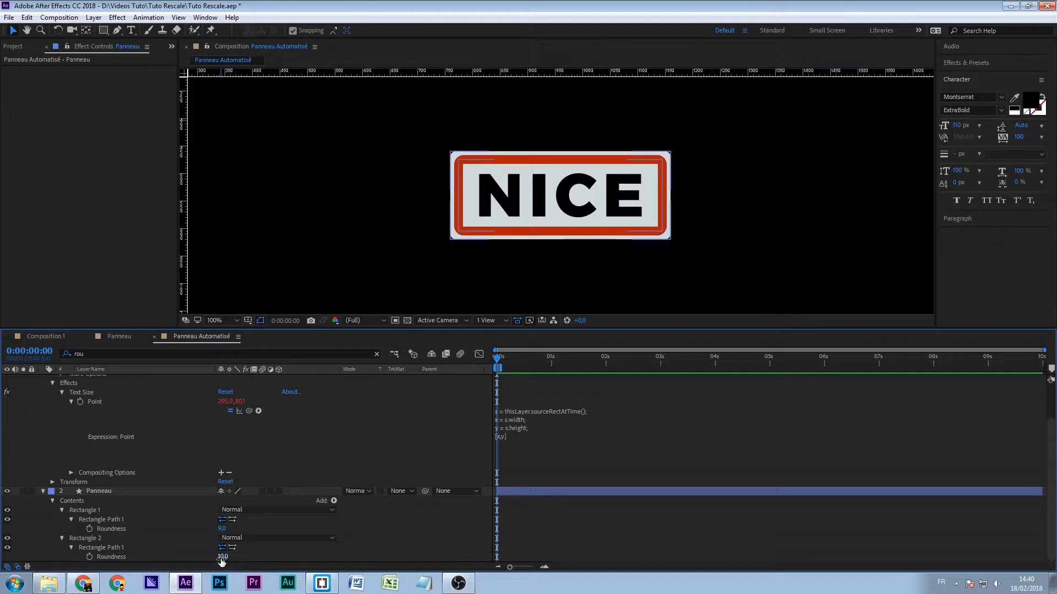
click(223, 557)
drag(223, 558, 213, 528)
click(281, 558)
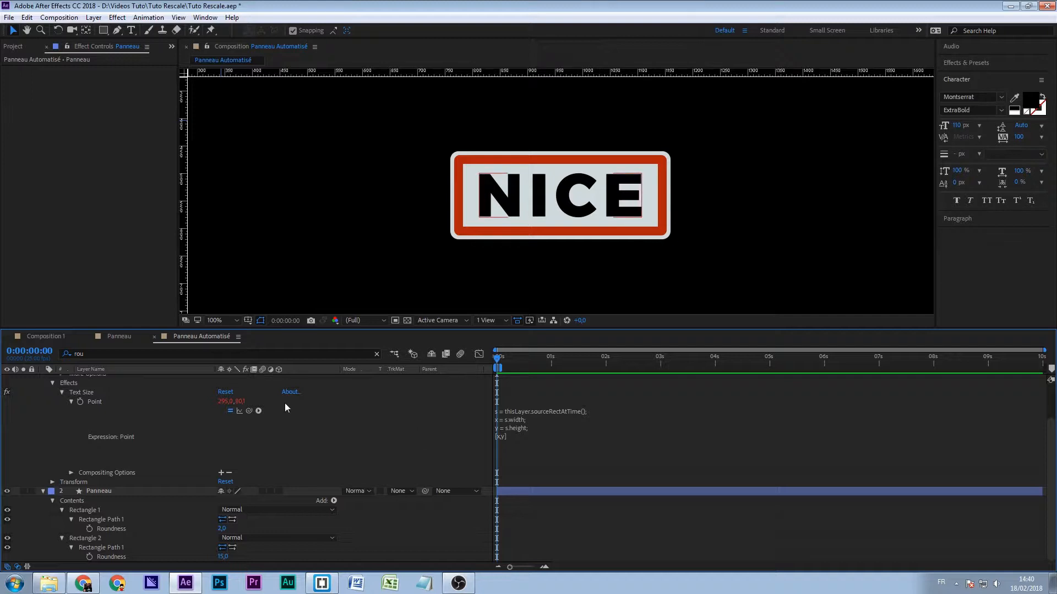
- Collapse both layers and replace the sign's text with PARIS
click(131, 31)
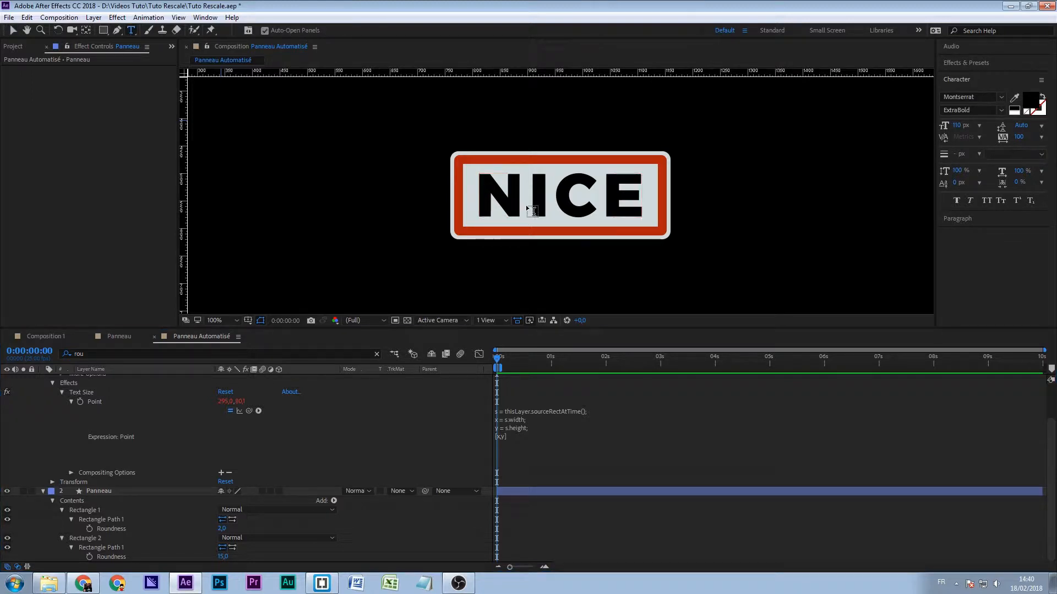
scroll(193, 418, up, 3)
click(42, 379)
click(43, 388)
click(555, 207)
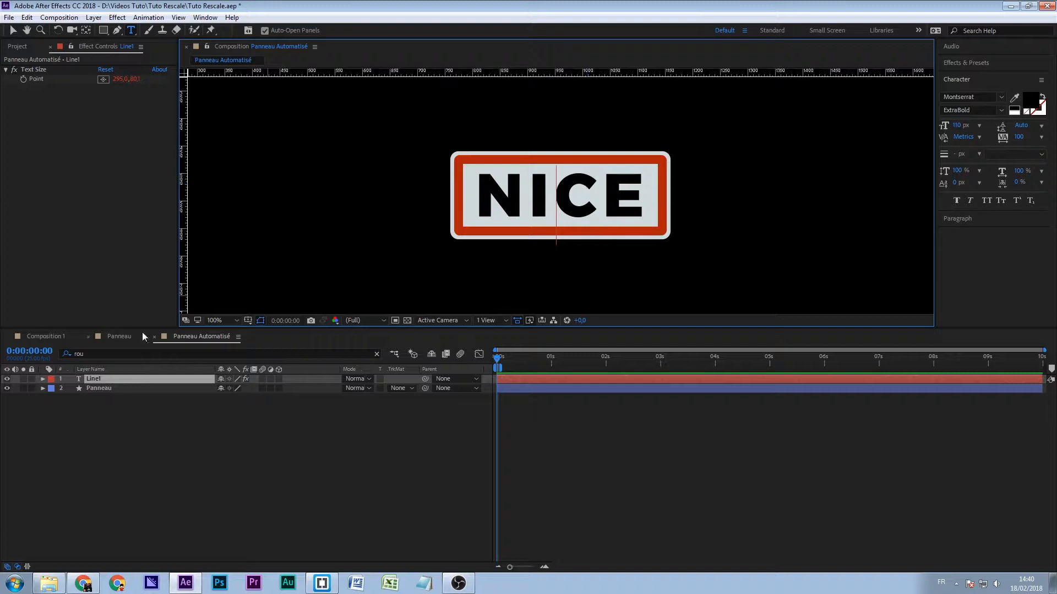
double_click(554, 198)
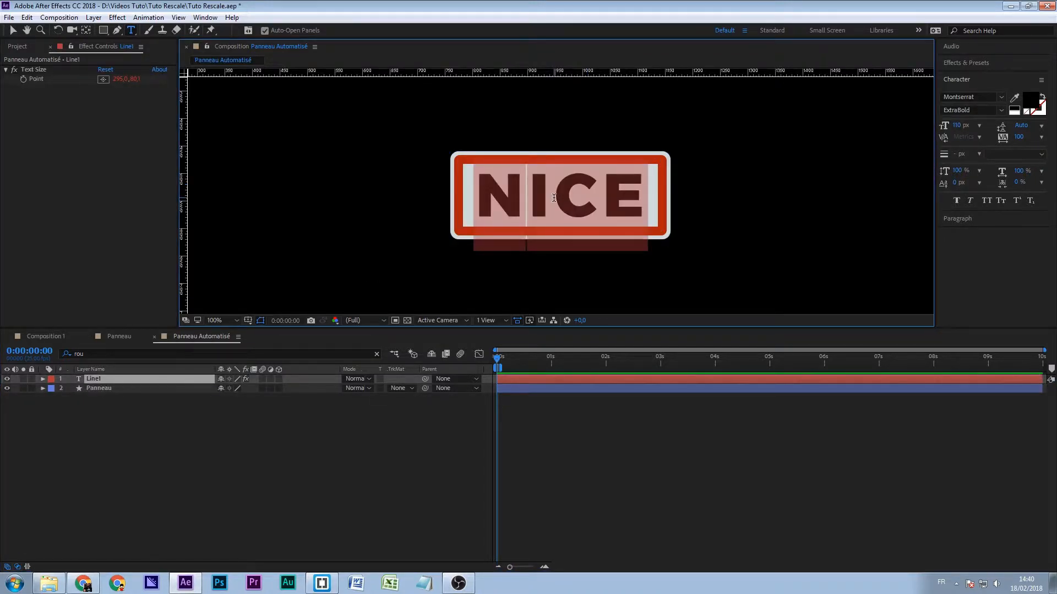
text(PARIS)
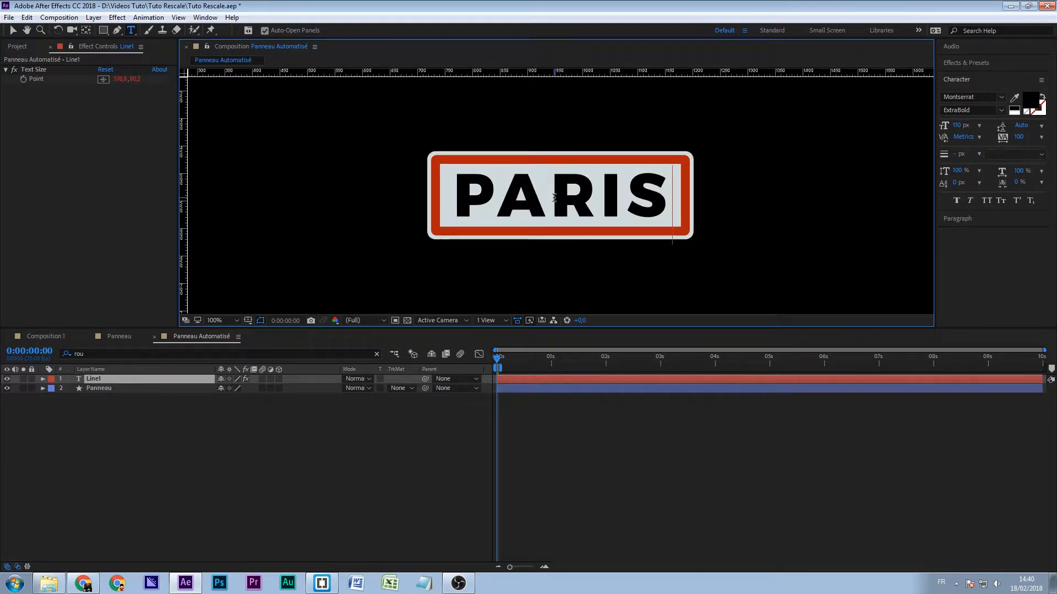
click(14, 32)
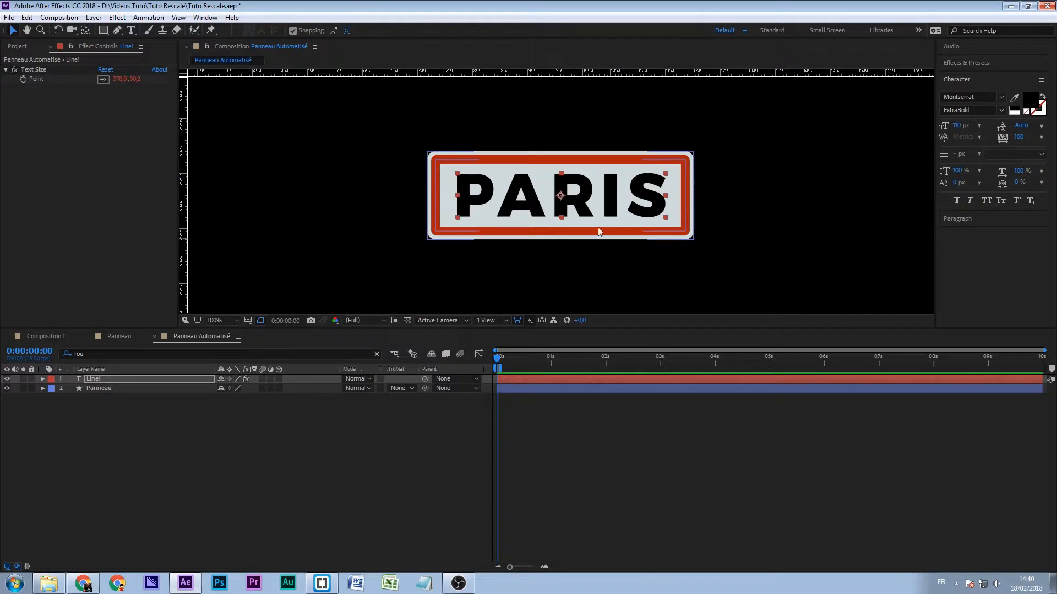
click(542, 432)
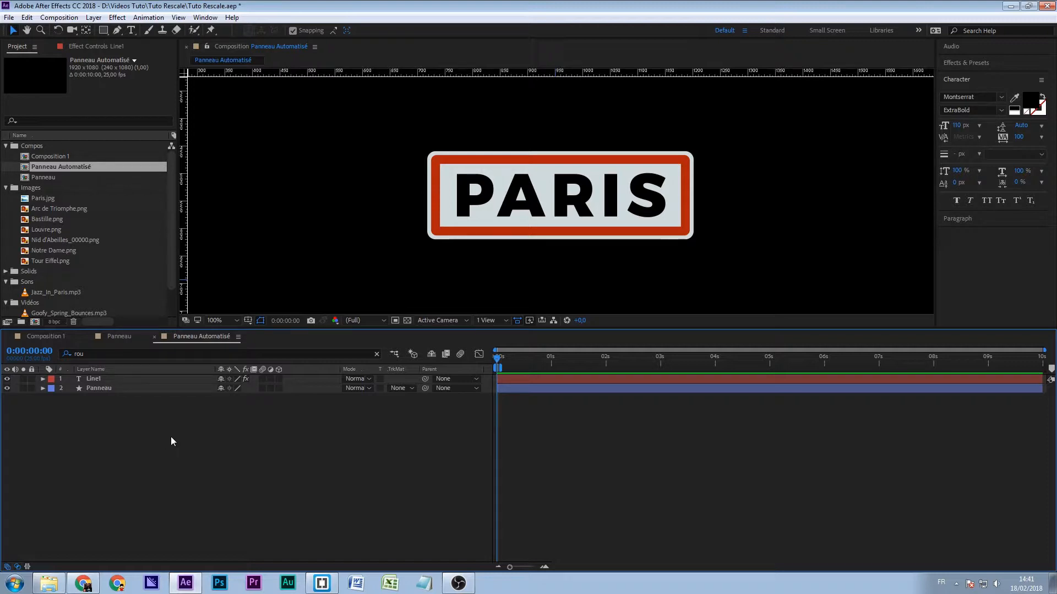
- Compare the Panneau and Panneau Automatisé compositions in the project and examine the Point expression on the Line1 layer
click(52, 177)
click(57, 167)
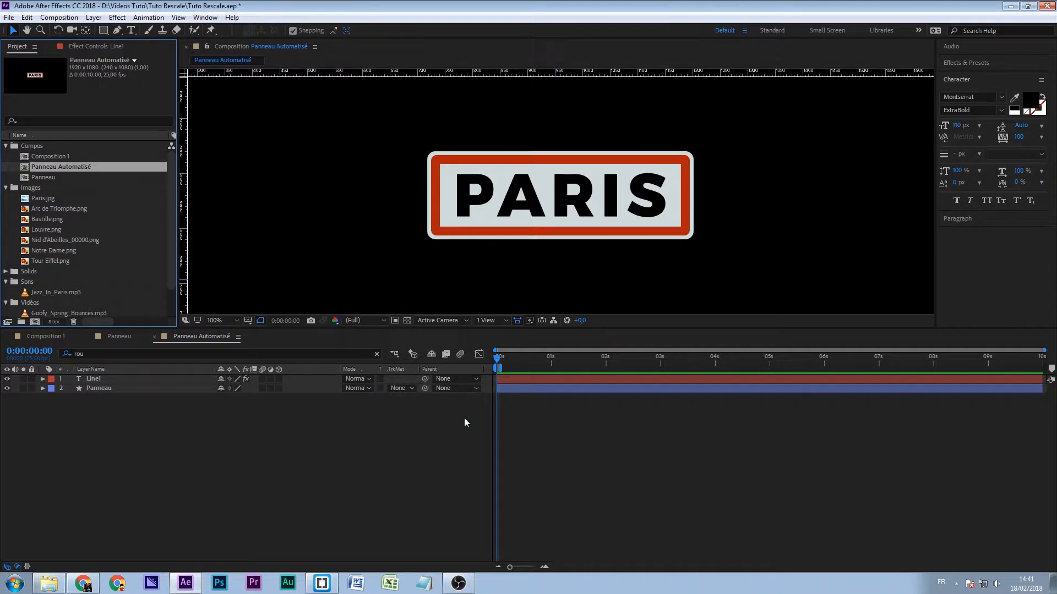
click(56, 177)
click(61, 168)
click(84, 379)
key(e)
key(e)
click(522, 435)
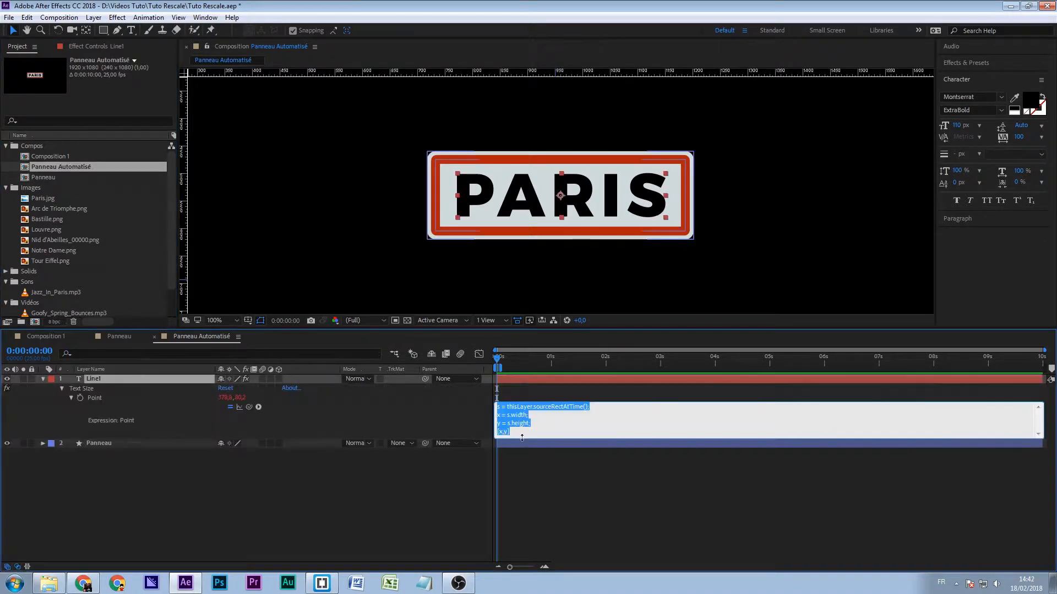
click(251, 510)
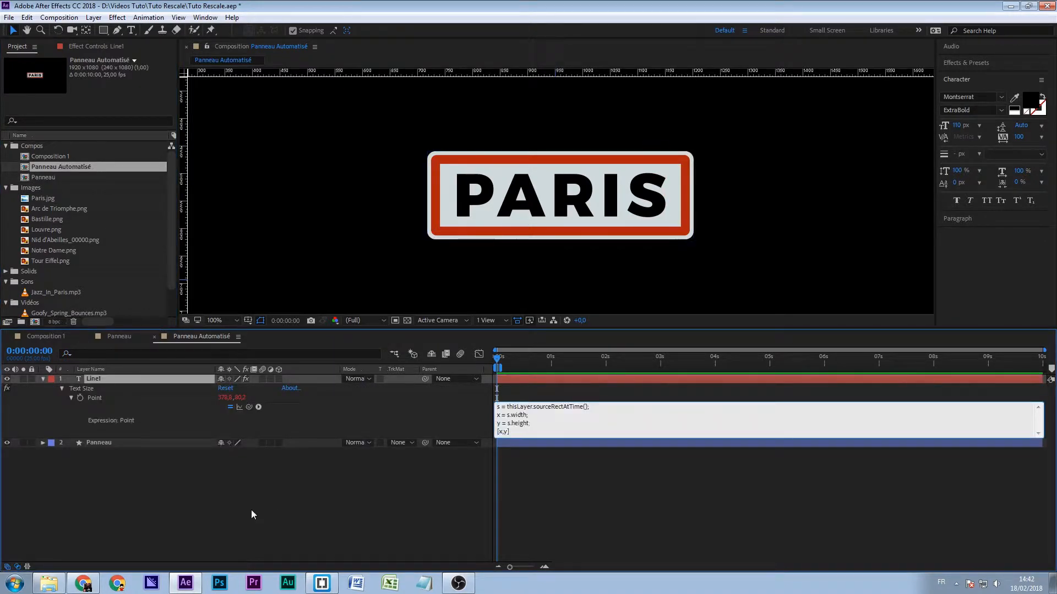
- Duplicate the Panneau Automatisé composition and open the copy
click(55, 172)
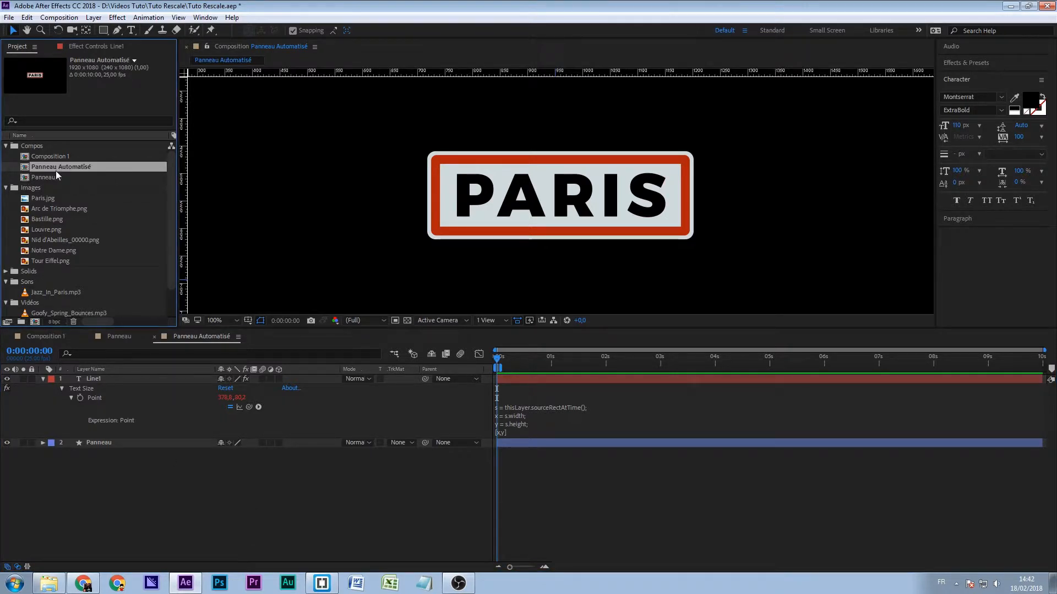
key(ctrl+d)
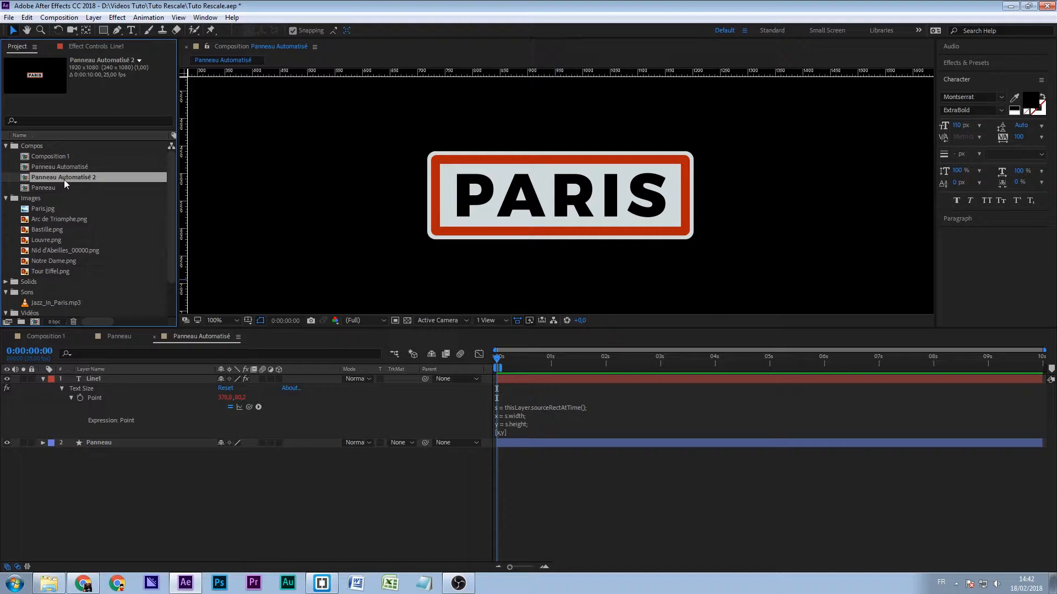
double_click(64, 177)
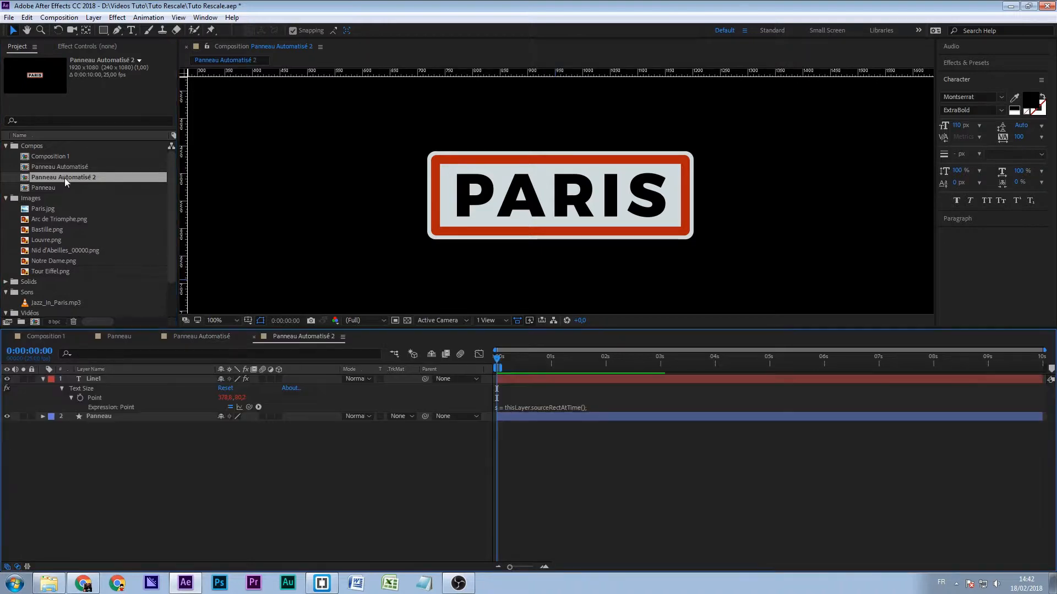
click(108, 418)
click(166, 476)
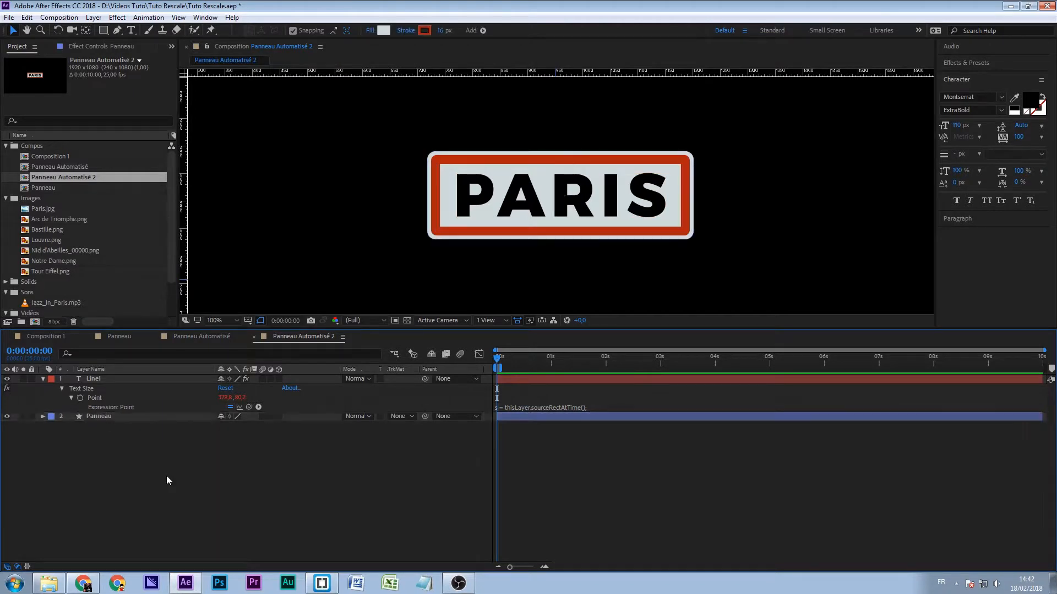
- Add a null object to the Panneau Automatisé 2 composition and rename it Ctrl
click(118, 17)
click(117, 17)
click(94, 17)
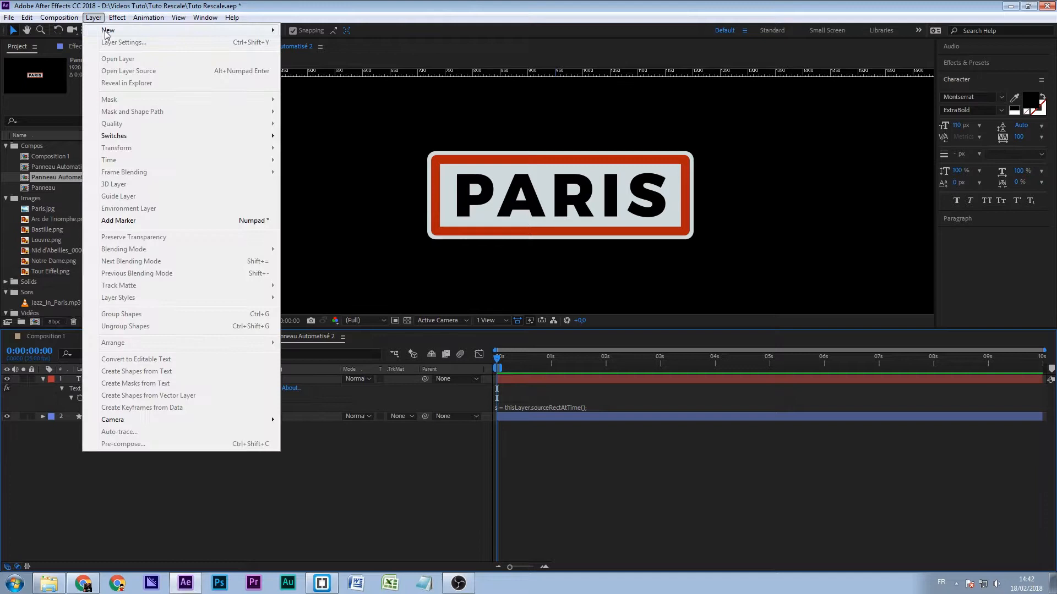
mouse_move(108, 32)
click(356, 81)
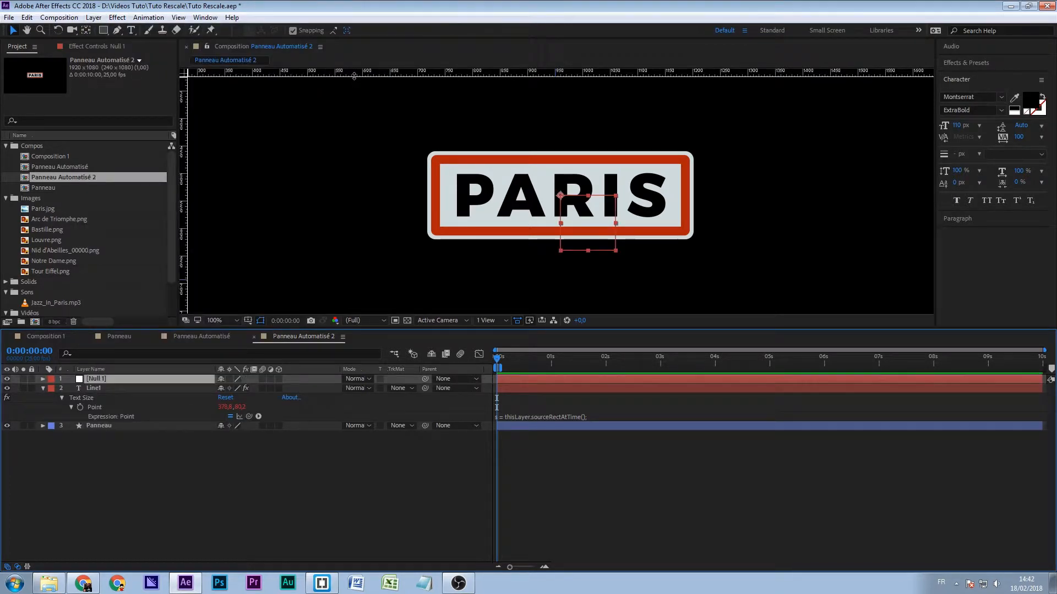
key(Return)
text(Ctr)
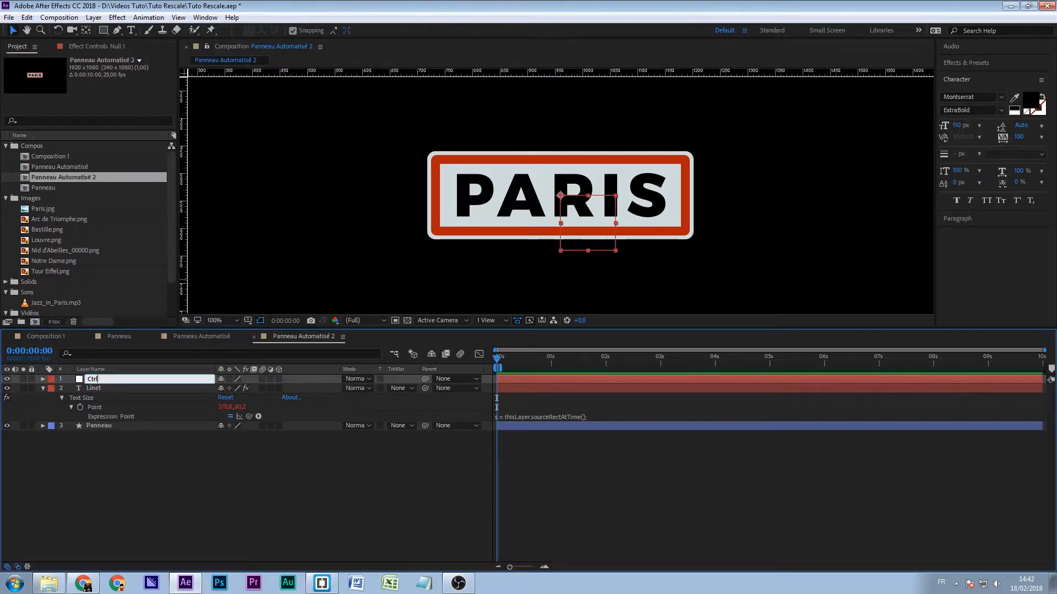
text(l)
key(Return)
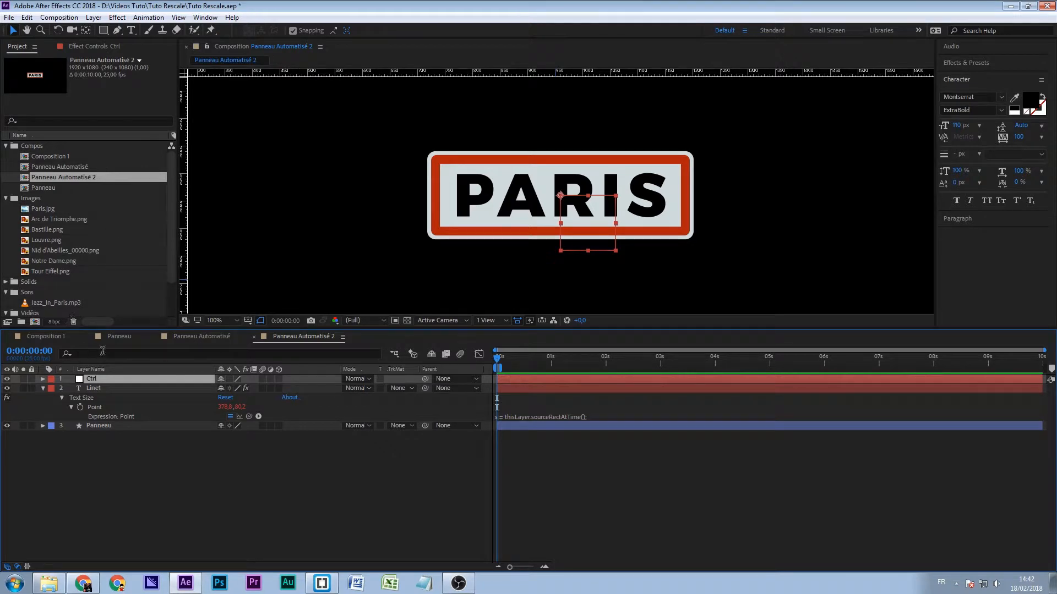
- Apply a Point Control effect to the Ctrl null and rename the effect Cadre
click(117, 18)
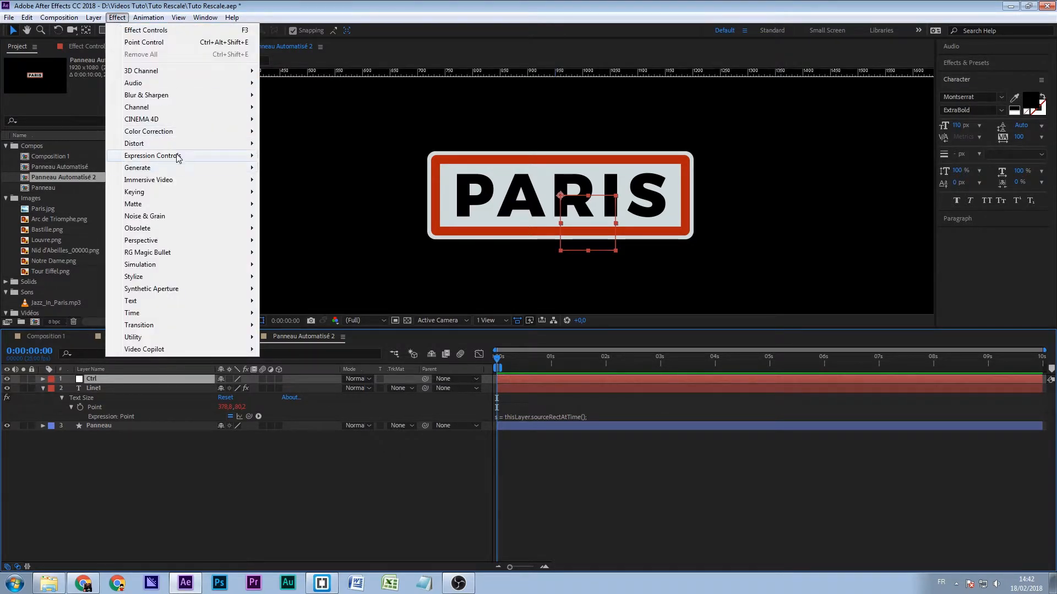
mouse_move(178, 157)
click(295, 217)
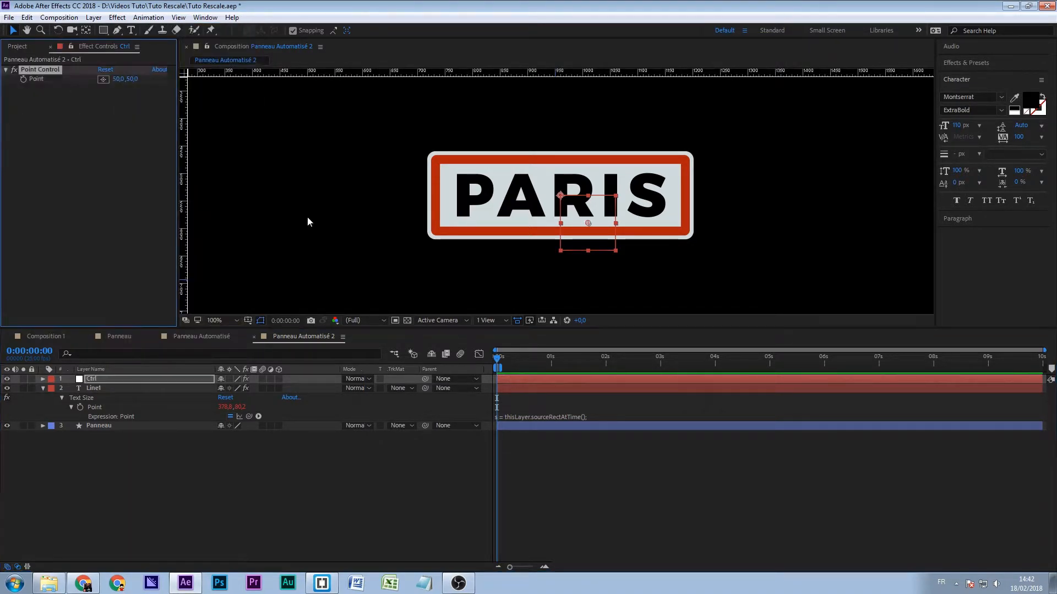
key(Return)
text(Cd)
text(adre)
click(78, 95)
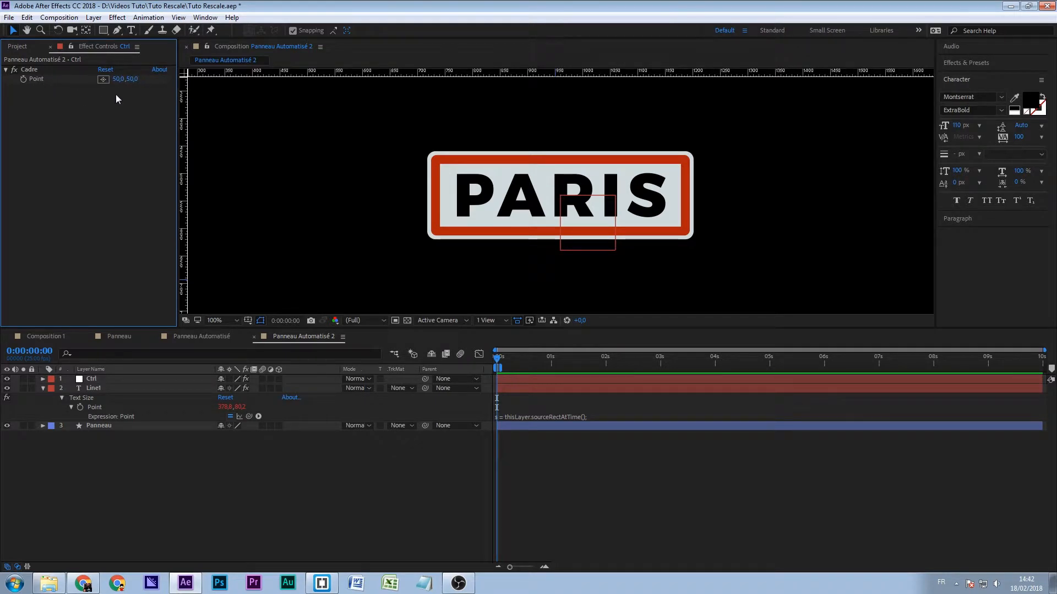
- Expand the Cadre effect's Point on Ctrl and show the Size expressions of the Panneau layer
click(97, 428)
click(93, 380)
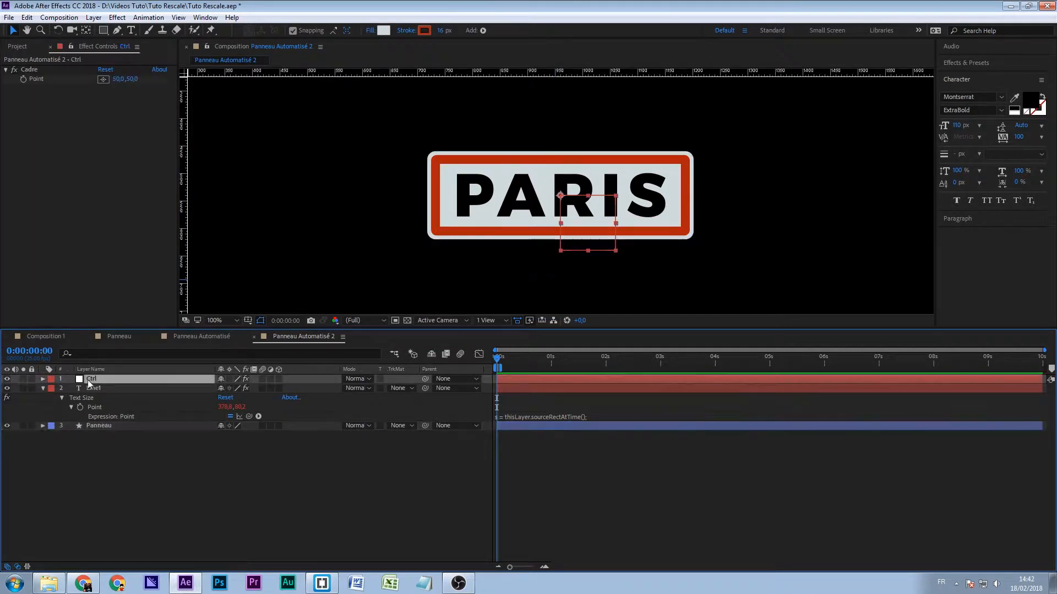
click(44, 379)
click(53, 389)
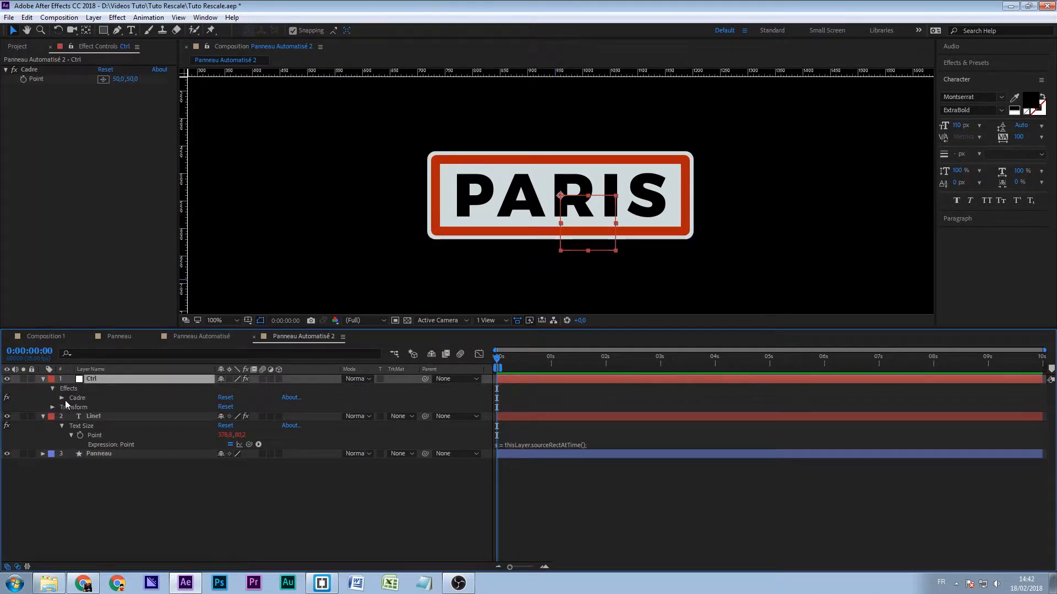
click(62, 398)
click(84, 410)
click(43, 472)
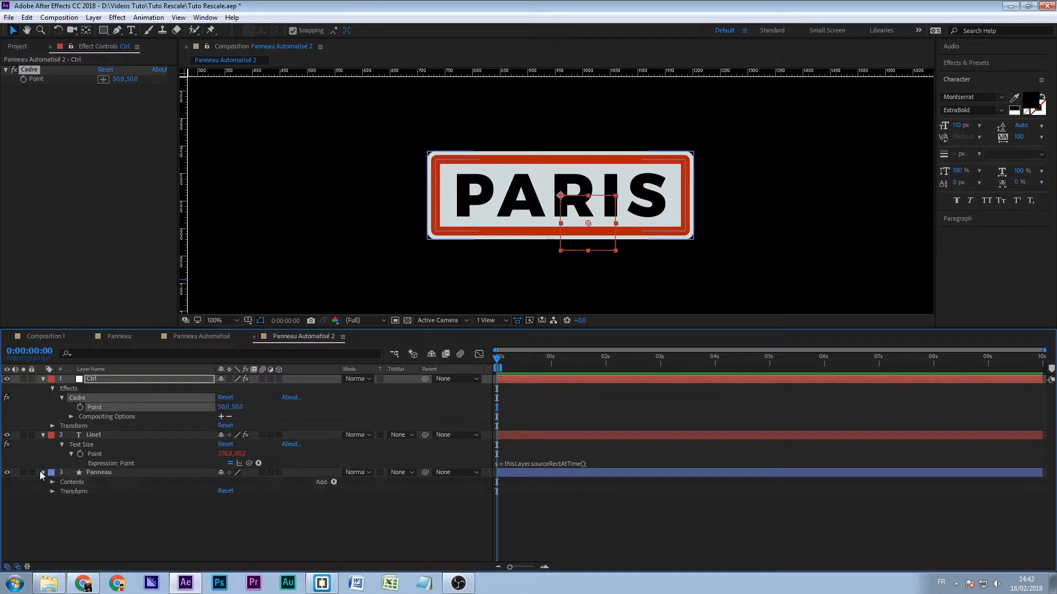
click(103, 472)
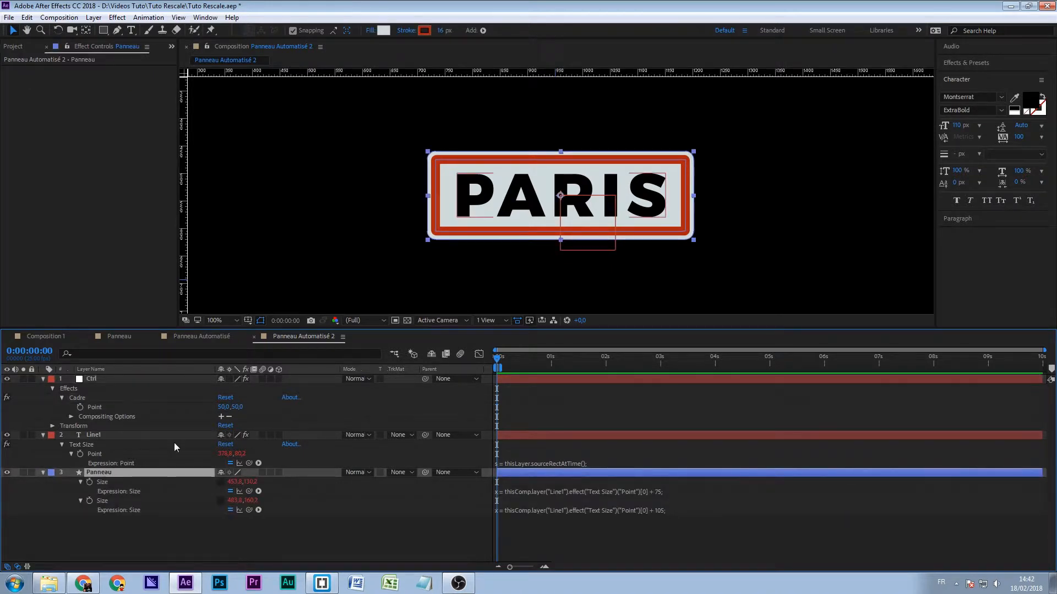
- Display Rectangle 1's full Size expression and lock the effect controls to the Ctrl layer
click(527, 492)
click(362, 540)
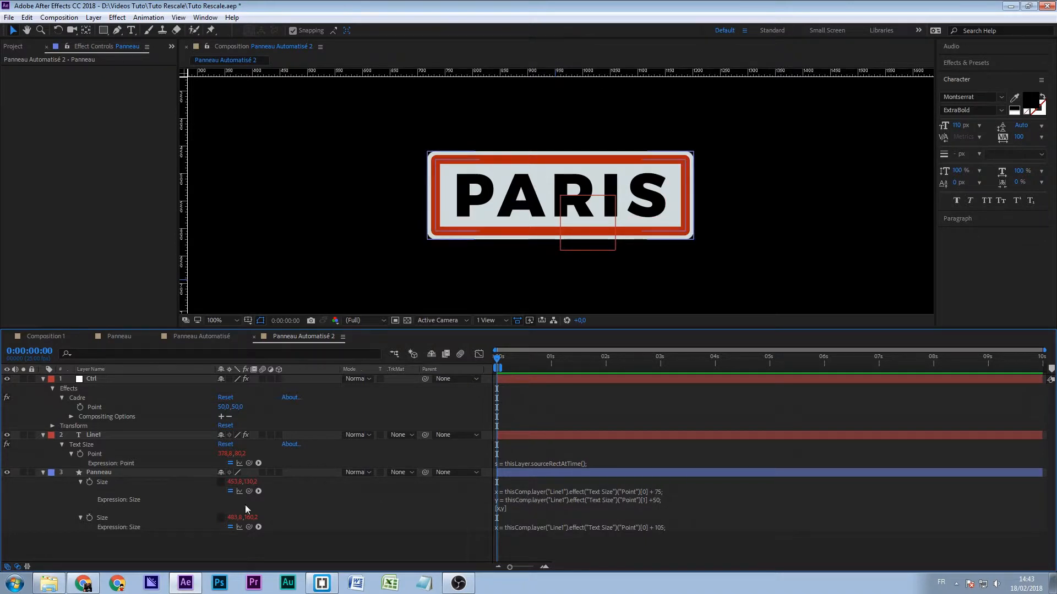
click(94, 436)
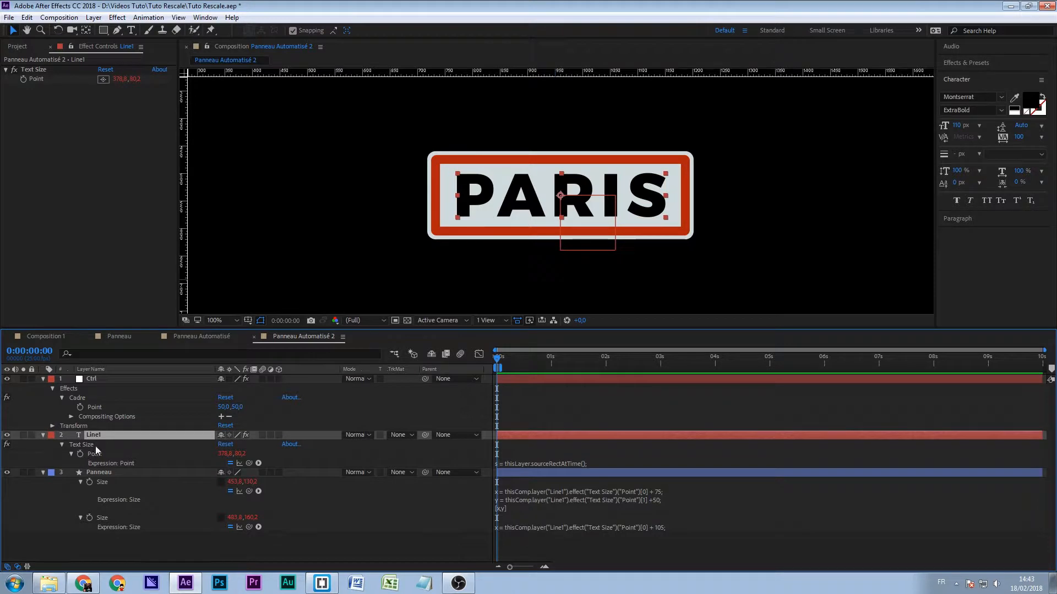
click(614, 495)
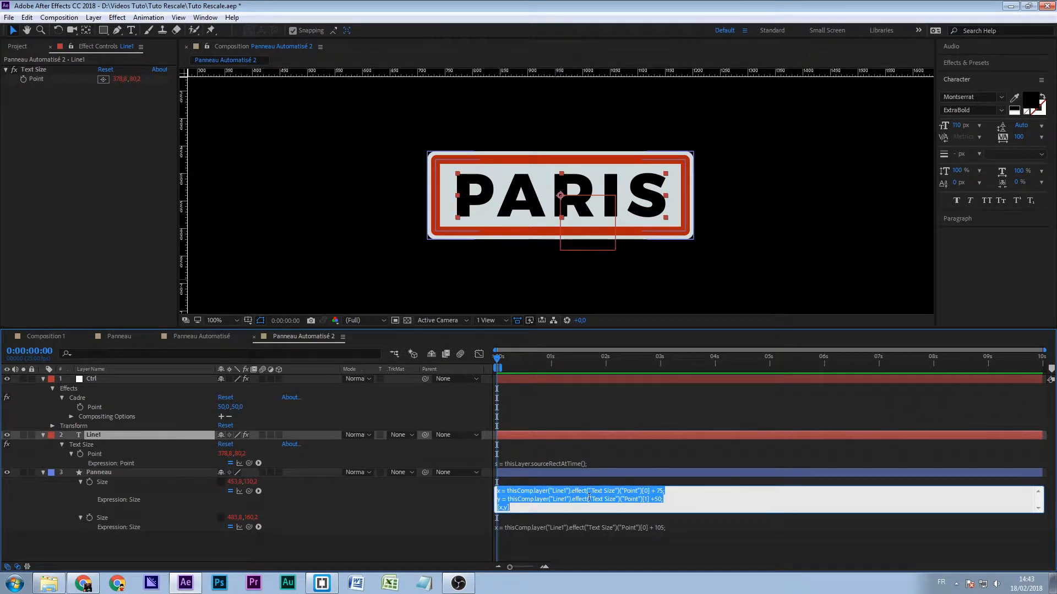
click(97, 378)
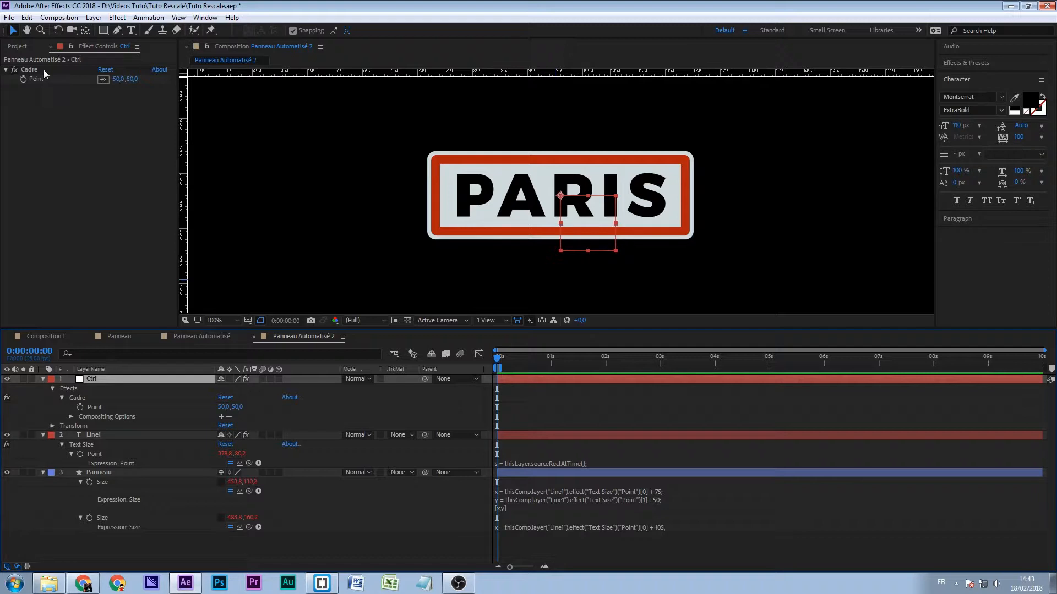
click(71, 47)
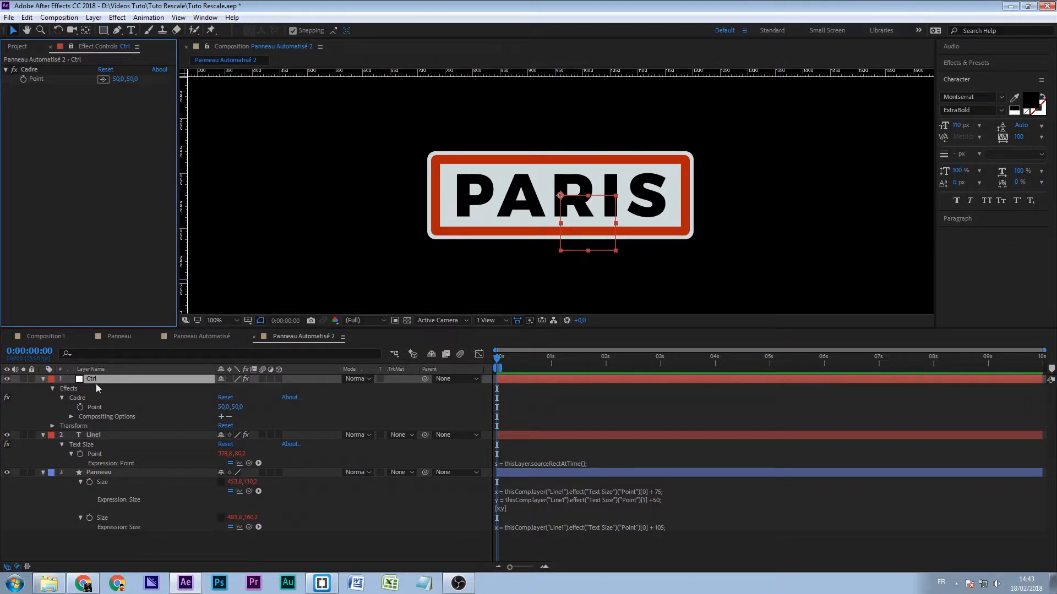
- Relink x and y in Rectangle 1's Size expression to Ctrl's Cadre Point, keeping the +75 and +50 offsets
click(711, 500)
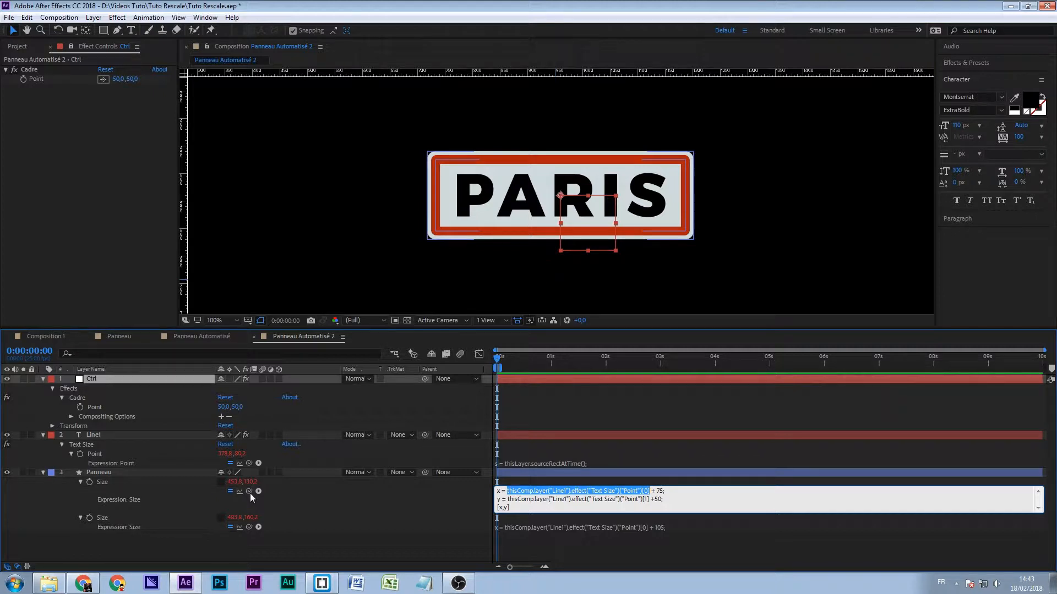
mouse_move(249, 491)
mouse_down()
mouse_move(246, 476)
mouse_move(165, 410)
mouse_move(114, 410)
mouse_move(224, 408)
mouse_up()
drag(650, 499, 508, 499)
drag(249, 491, 233, 407)
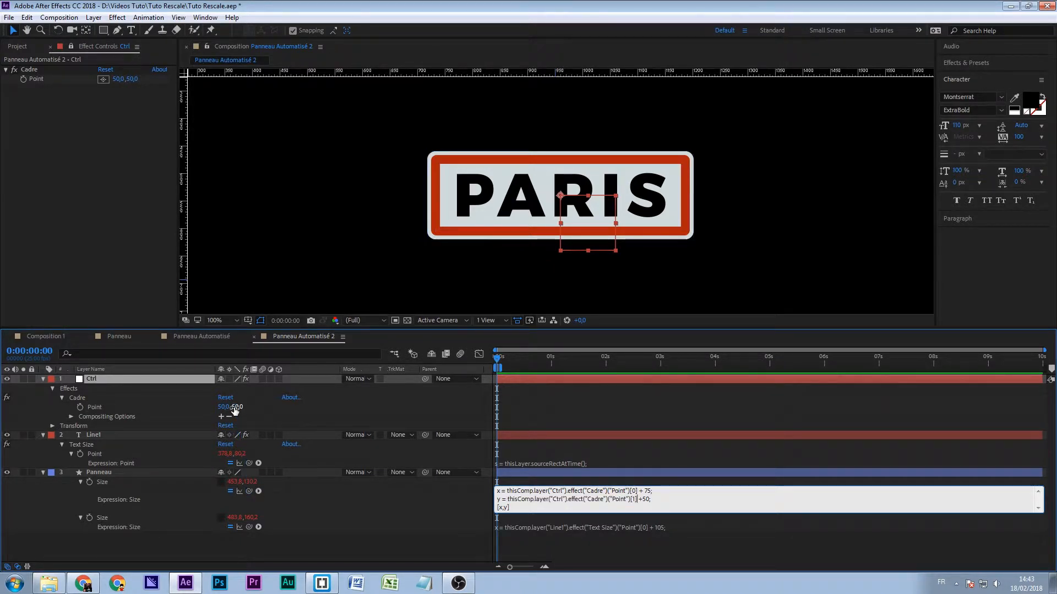
key(KP_Enter)
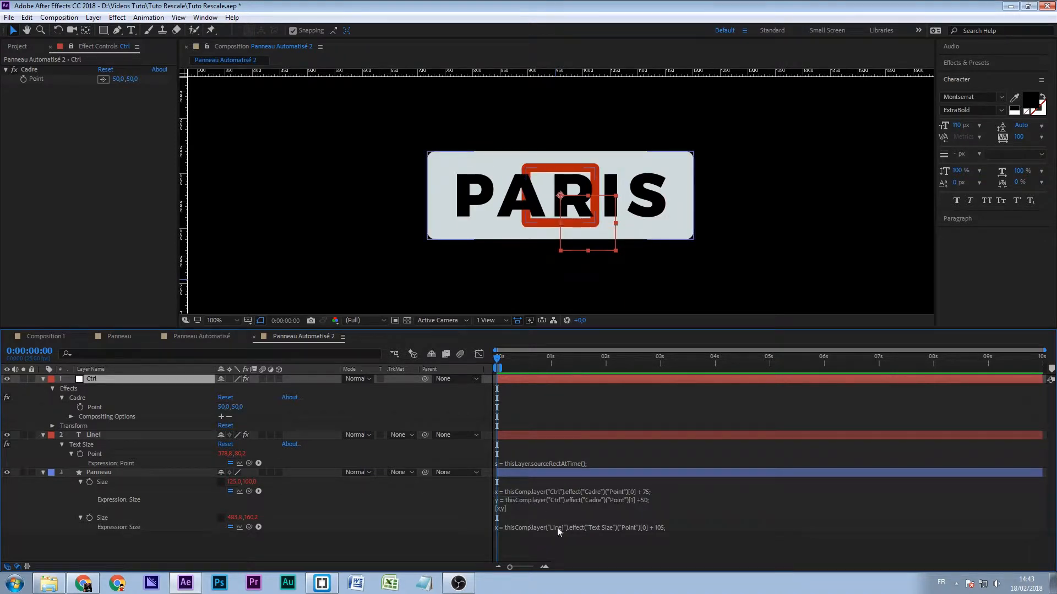
- Relink x and y in Rectangle 2's Size expression to Ctrl's Cadre Point, keeping the +105 and +80 offsets
click(521, 527)
click(611, 527)
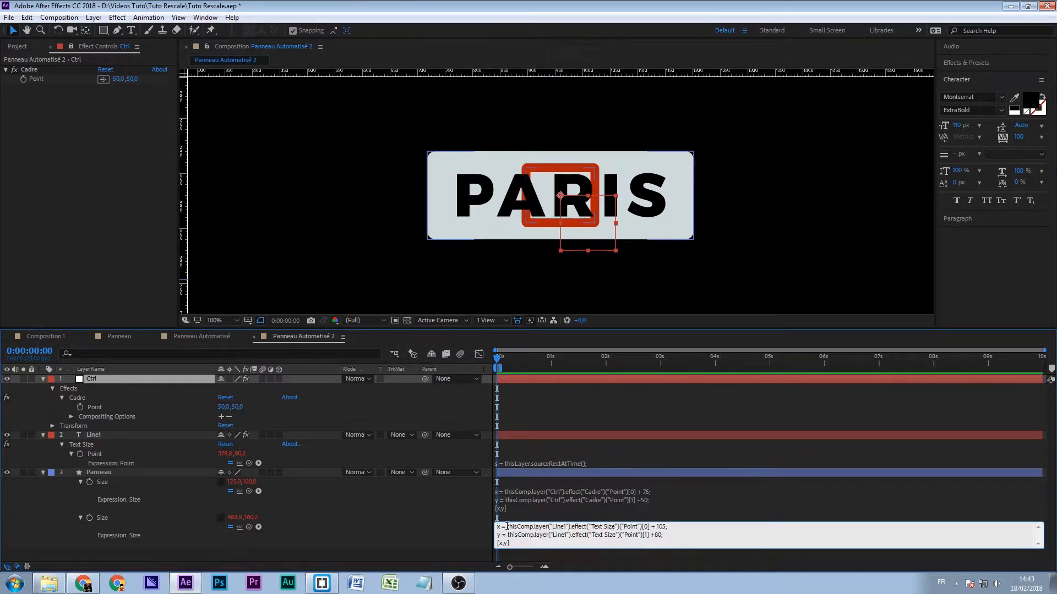
shift+click(650, 526)
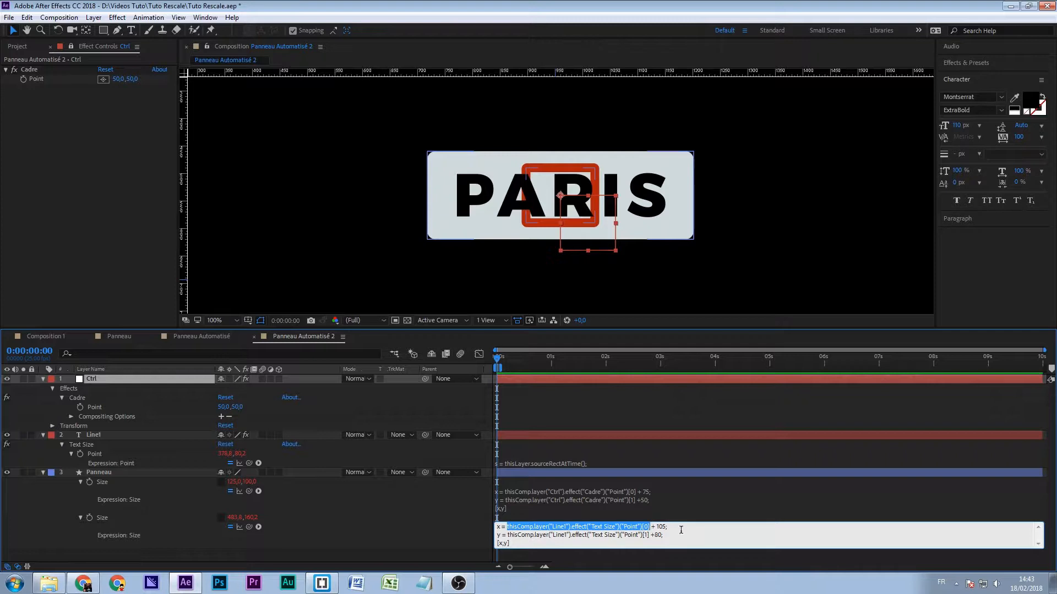
drag(249, 527, 223, 407)
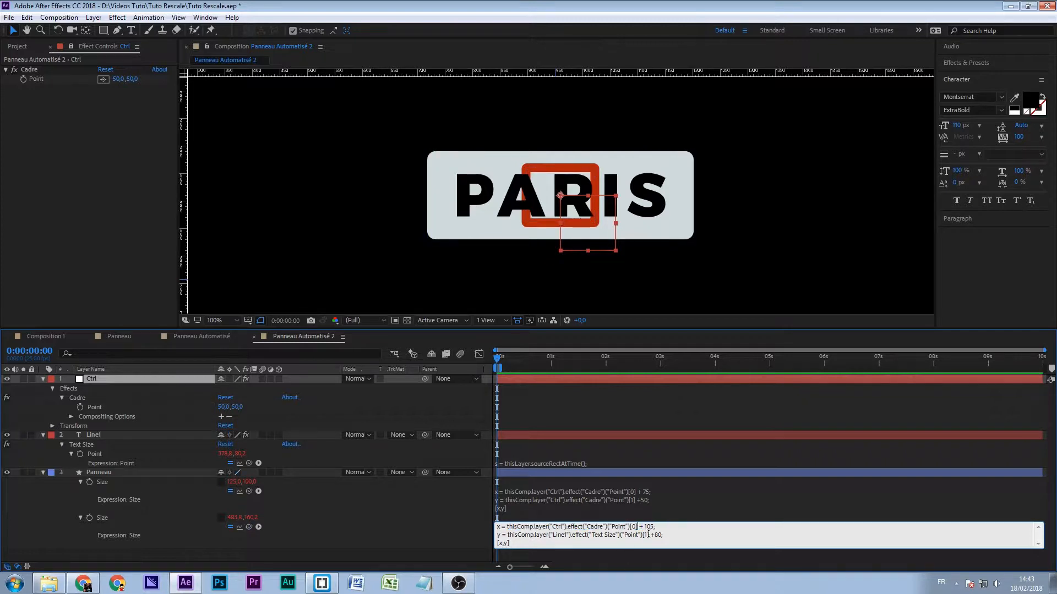
drag(508, 535, 650, 535)
drag(249, 527, 223, 407)
click(409, 545)
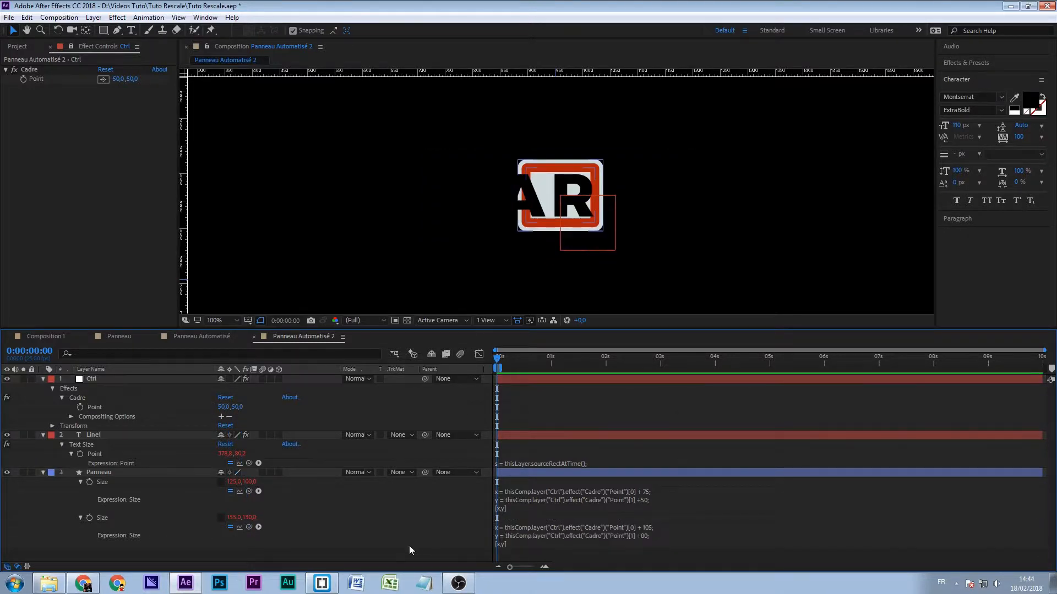
- Test the frame control by setting the Cadre Point to about 414, 141
drag(116, 79, 319, 79)
drag(134, 79, 171, 92)
click(118, 79)
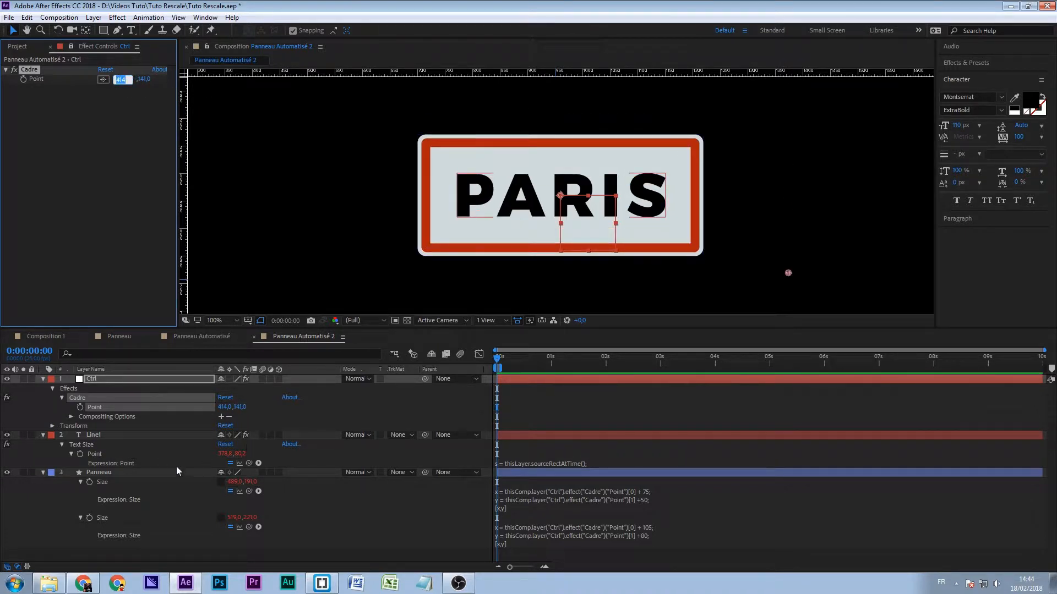
- Examine the Panneau layer's rectangle path properties and compare them with the Ctrl and Line1 layers
click(146, 474)
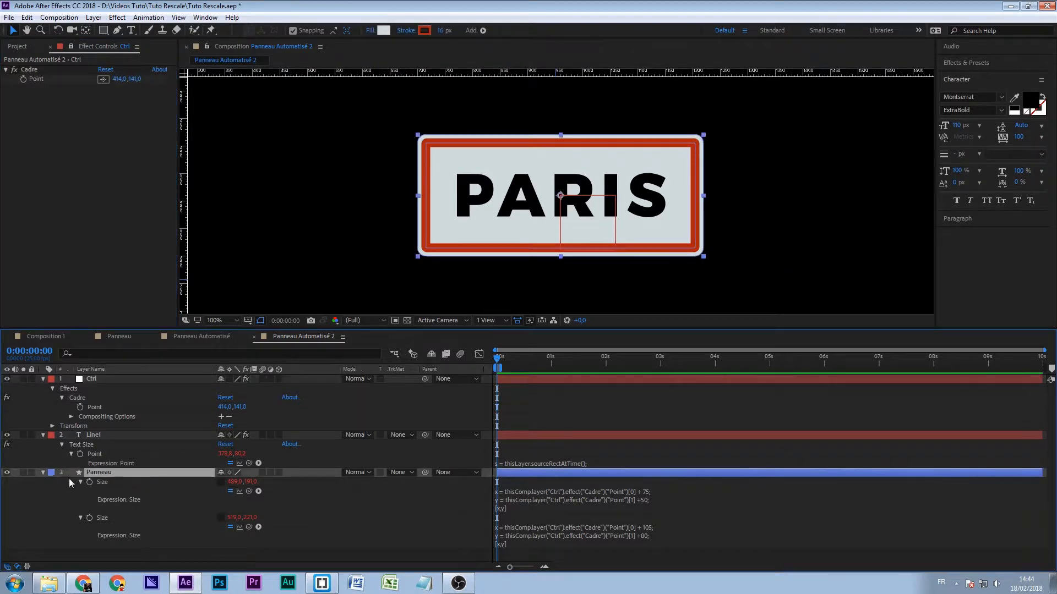
click(42, 473)
click(43, 474)
scroll(110, 441, down, 1)
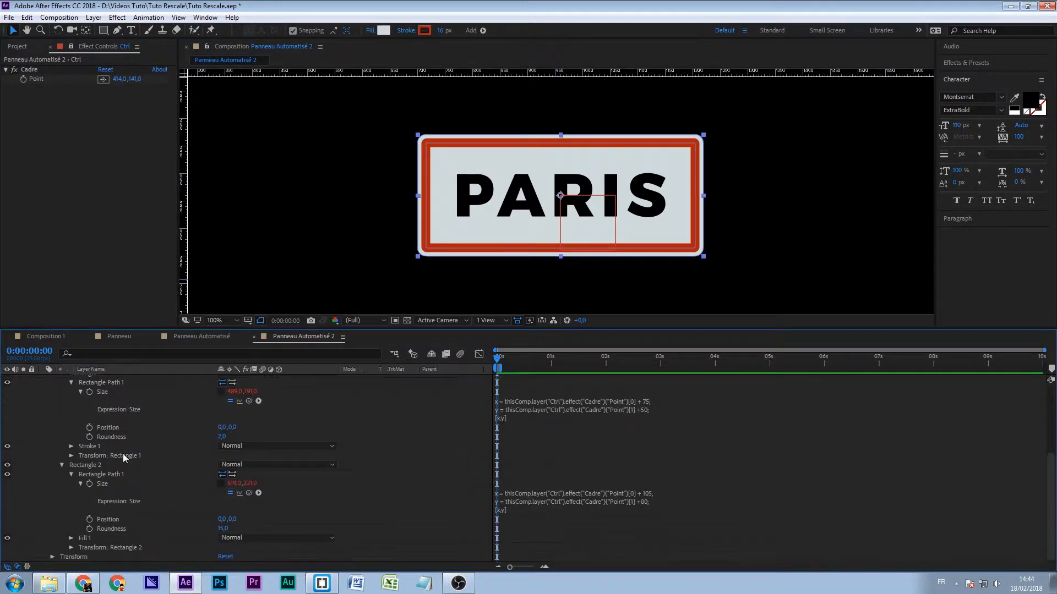
scroll(124, 462, up, 4)
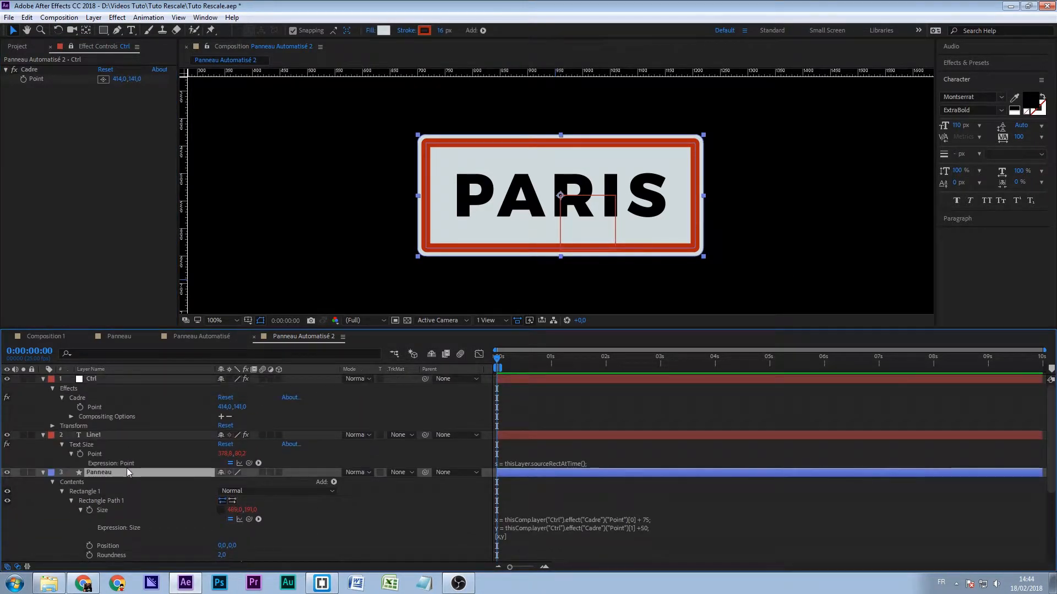
click(98, 379)
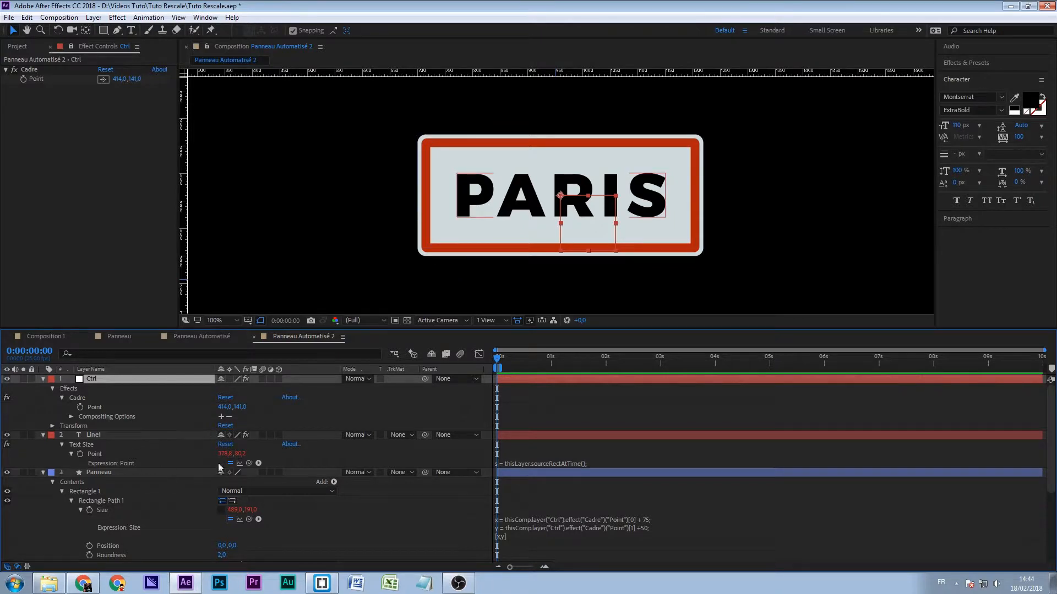
scroll(254, 482, down, 3)
scroll(254, 482, up, 3)
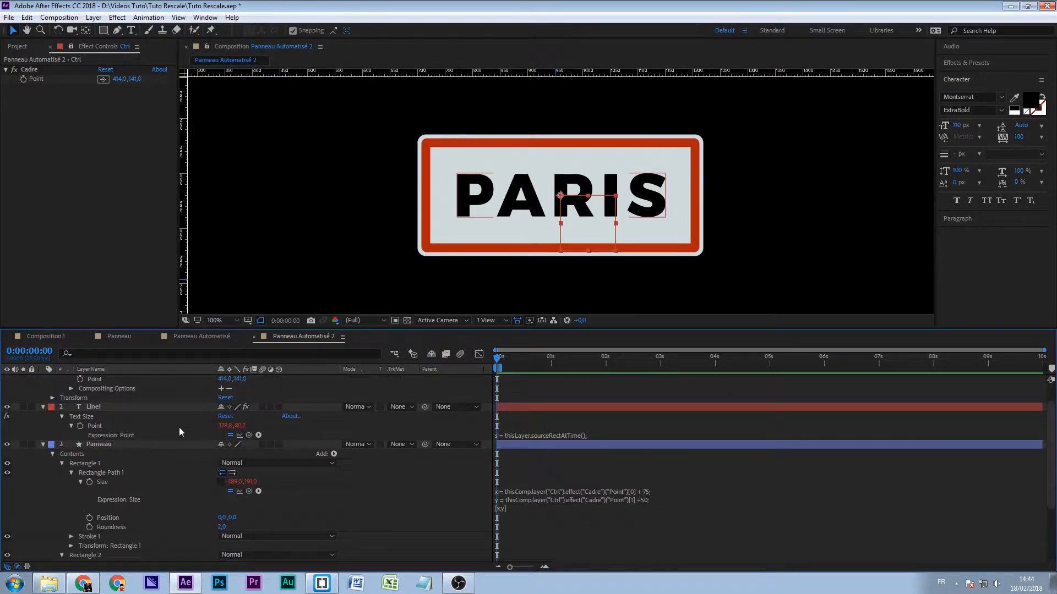
scroll(260, 410, down, 3)
scroll(259, 412, up, 3)
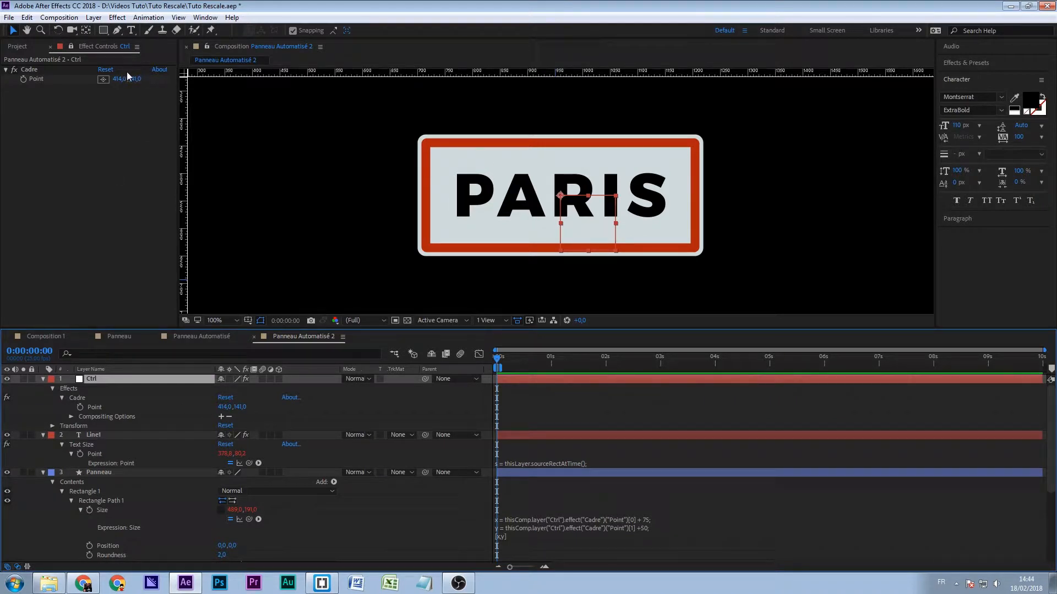
click(102, 436)
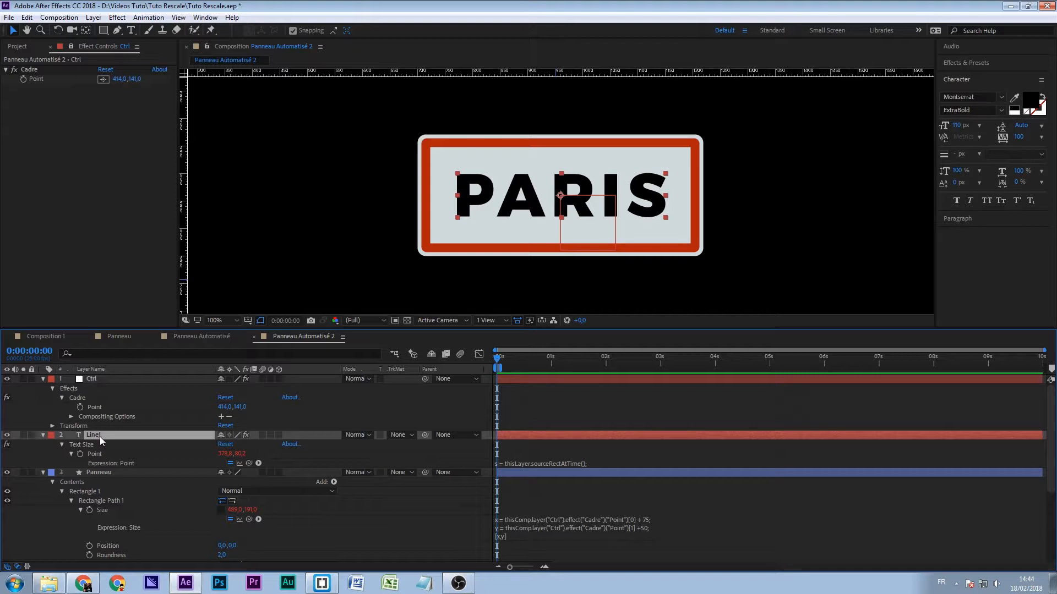
- Set the Cadre Point on Ctrl to 840, 120 and collapse the Panneau layer
click(227, 406)
text(800)
key(Return)
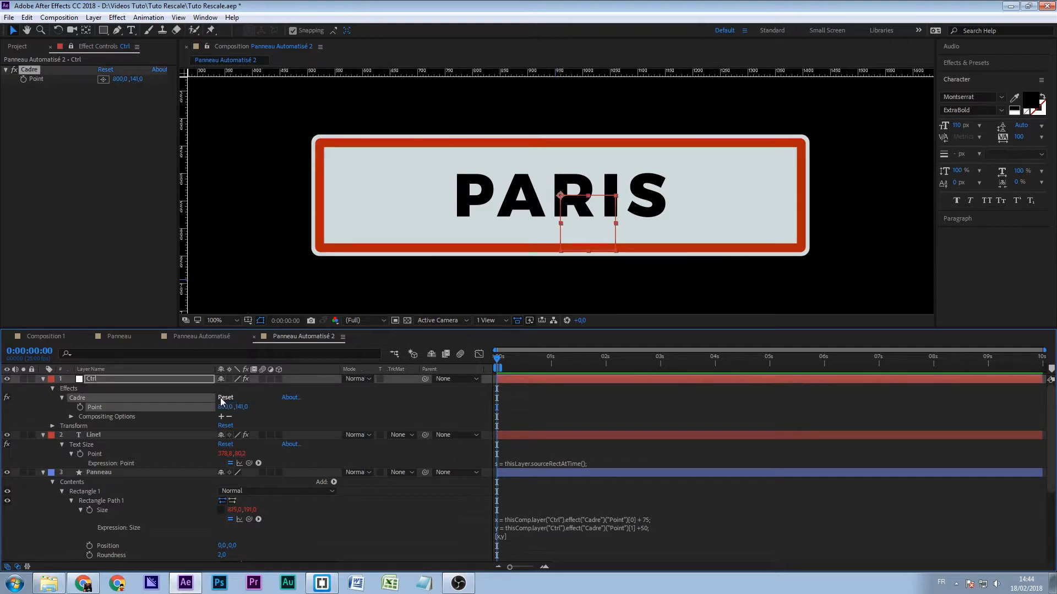
click(242, 407)
text(120)
key(Return)
click(227, 407)
text(840)
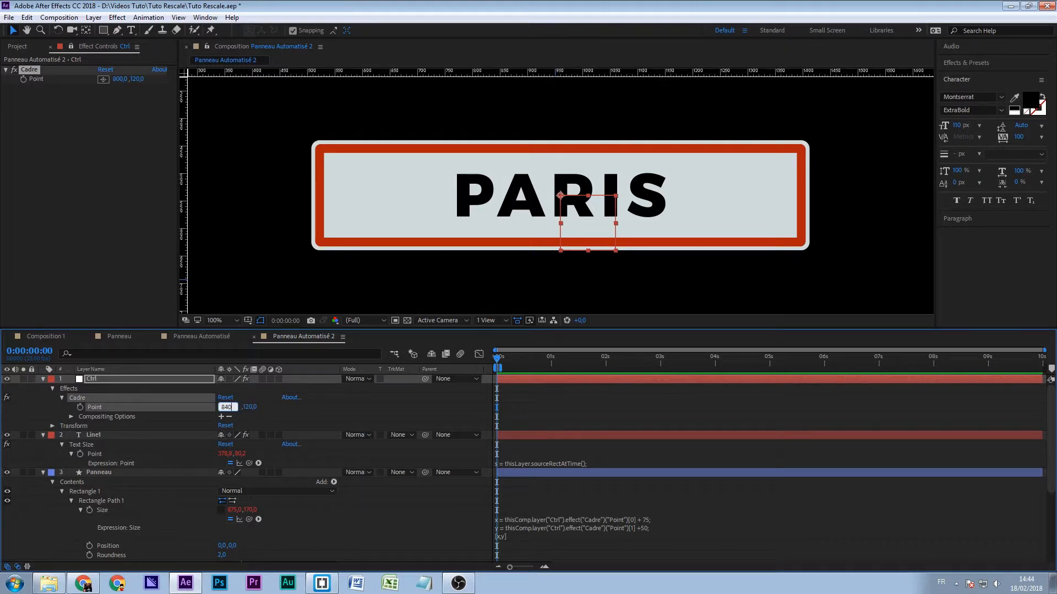
key(Return)
click(315, 514)
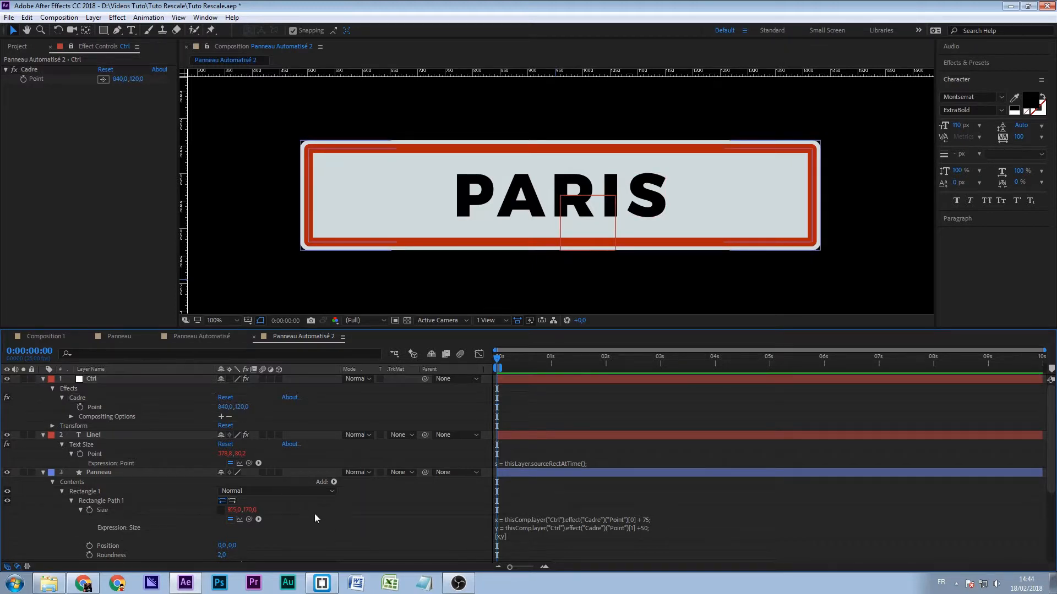
click(43, 472)
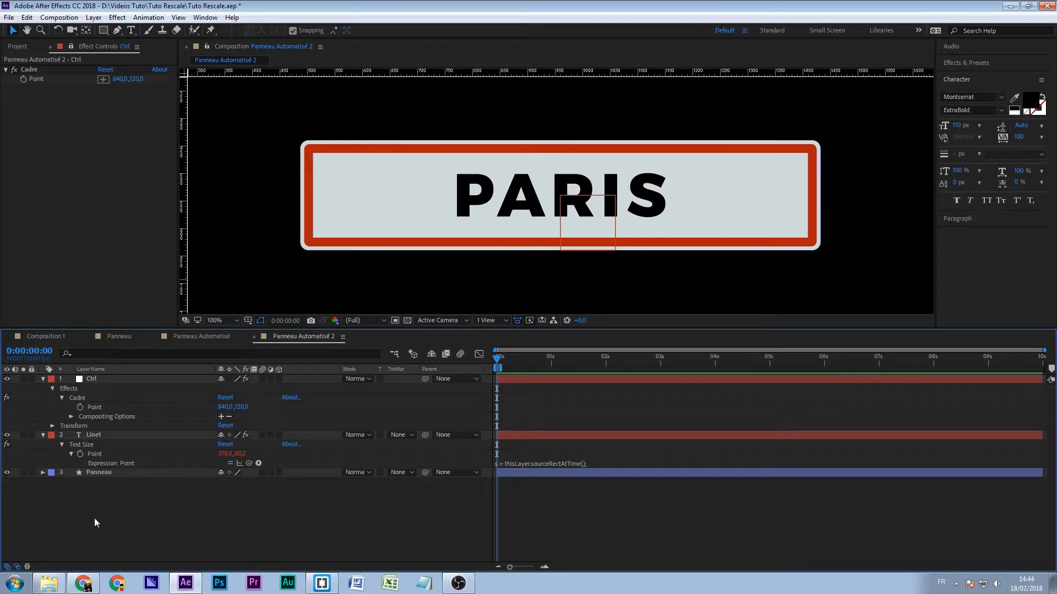
- Reveal the Panneau layer's Size expressions and open Line1's Text Size Point expression to review them
click(98, 472)
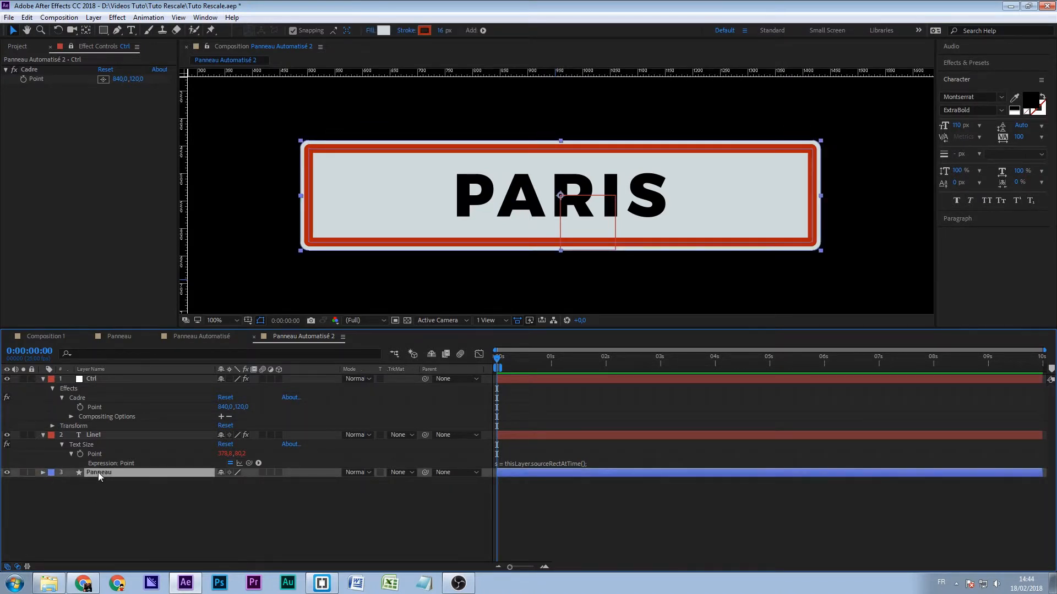
key(e)
key(e)
click(91, 379)
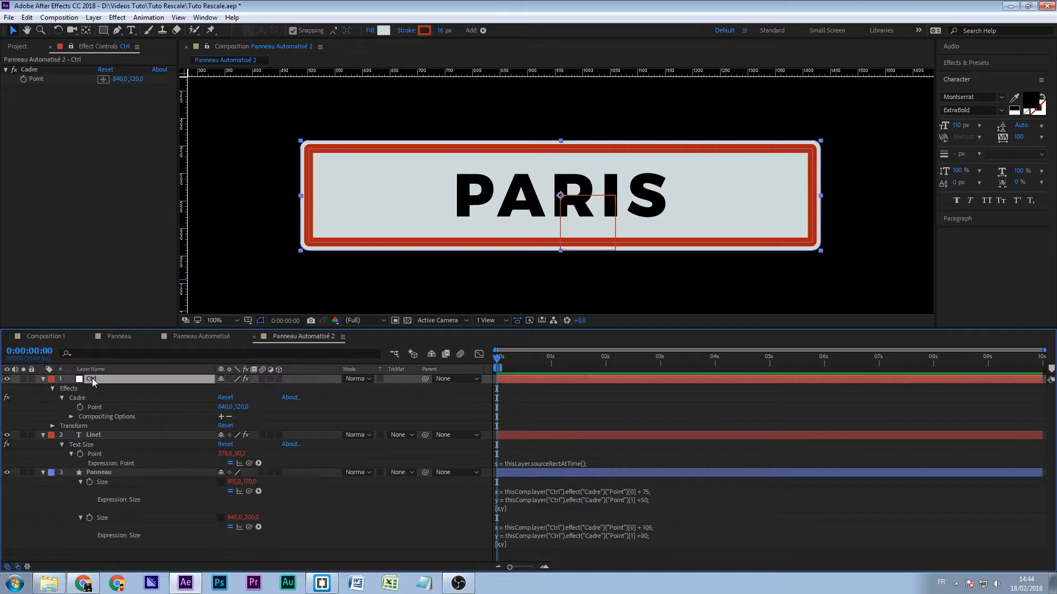
click(529, 466)
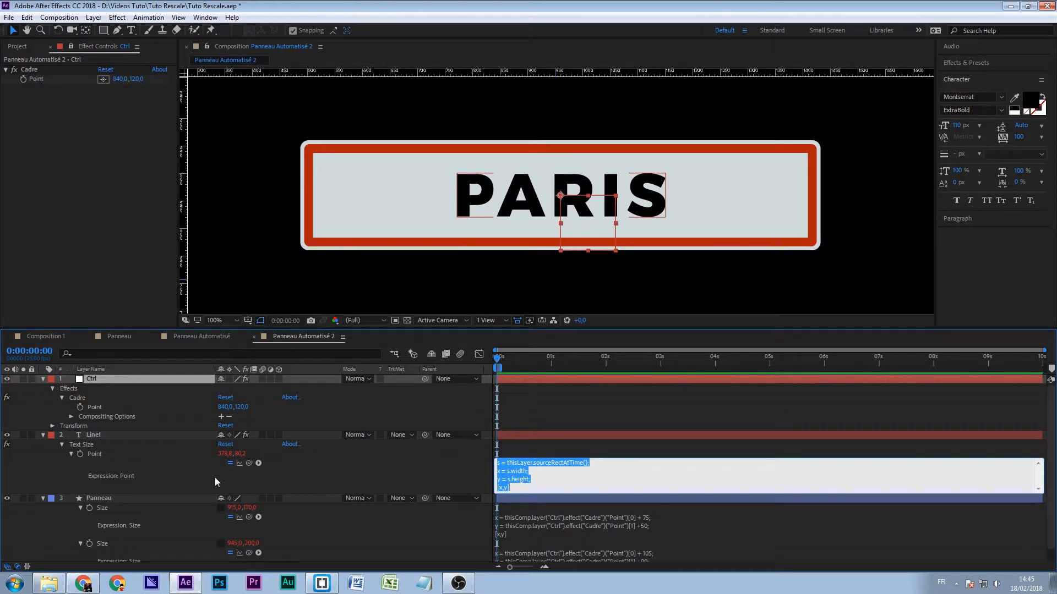
- Enable an expression on Line1's Scale and show it alongside the layer's Text Size expression
click(96, 434)
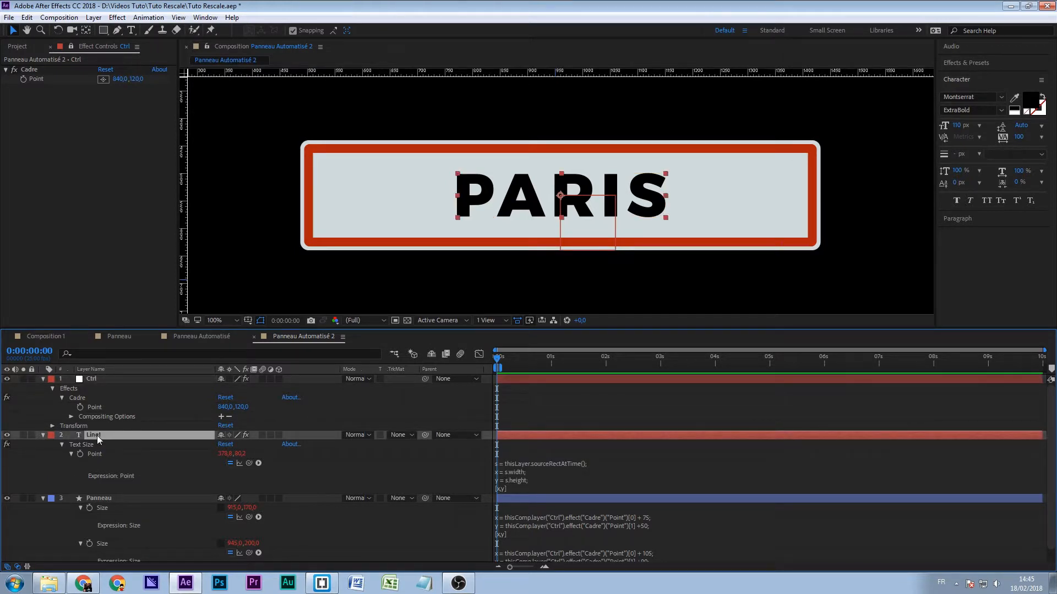
key(s)
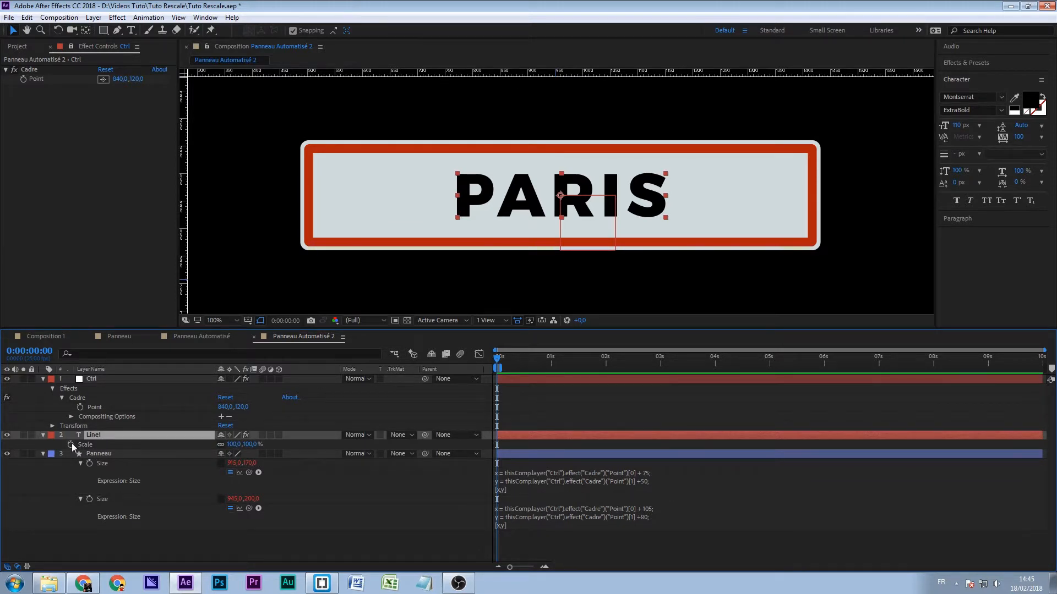
alt+click(72, 443)
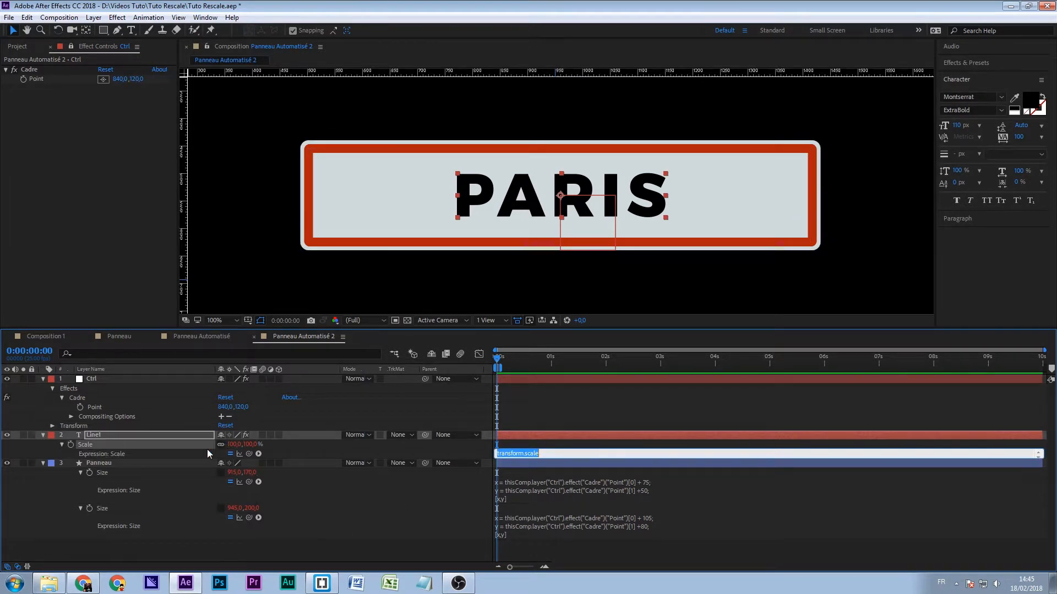
click(122, 435)
key(u)
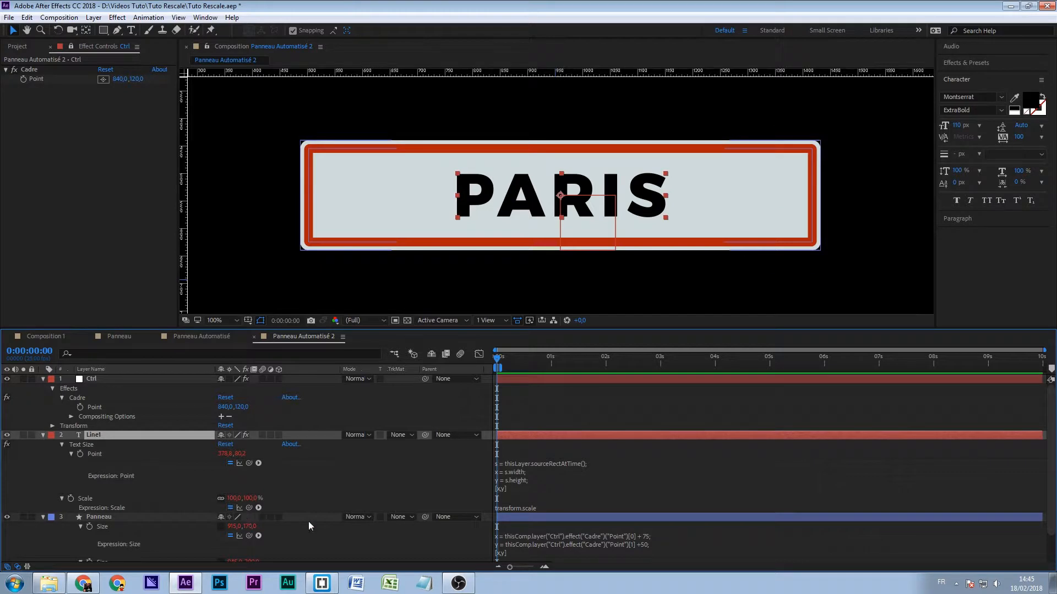
- Replace Line1's default Scale expression with a variable ltext linked to the x value of its Text Size Point
click(554, 507)
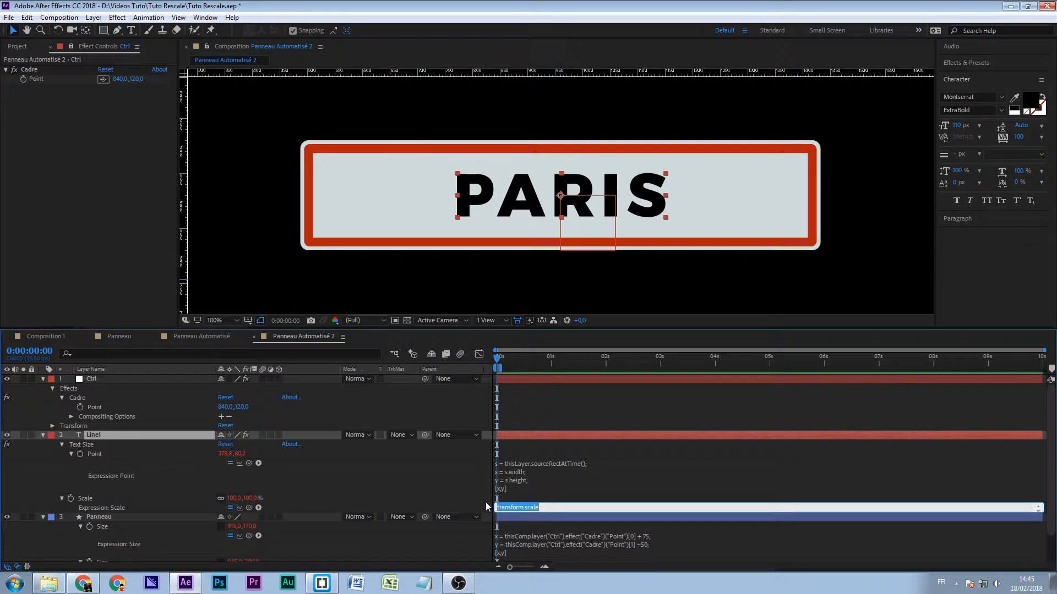
key(BackSpace)
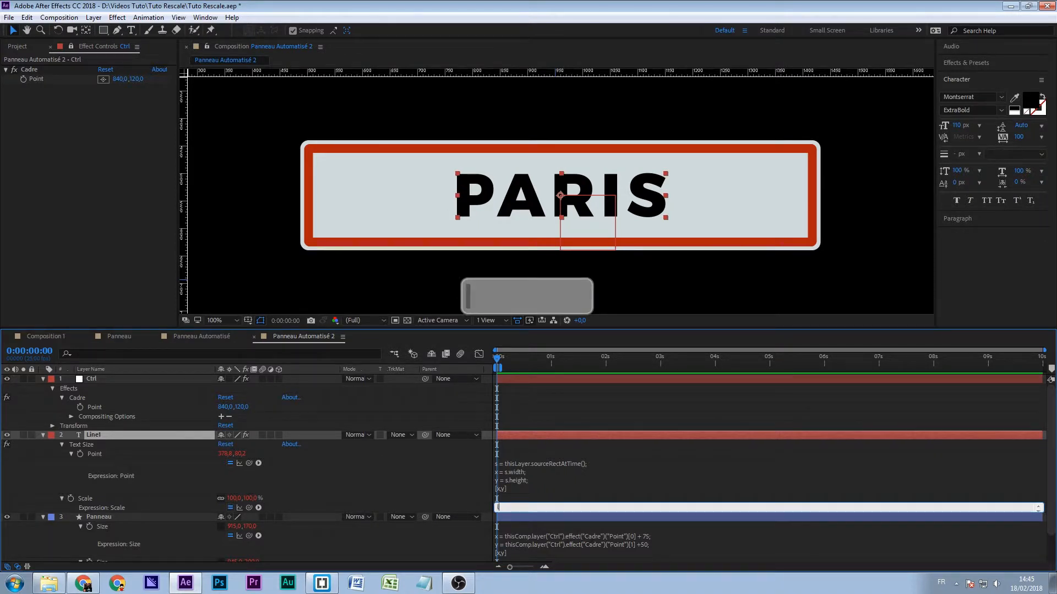
text(text =)
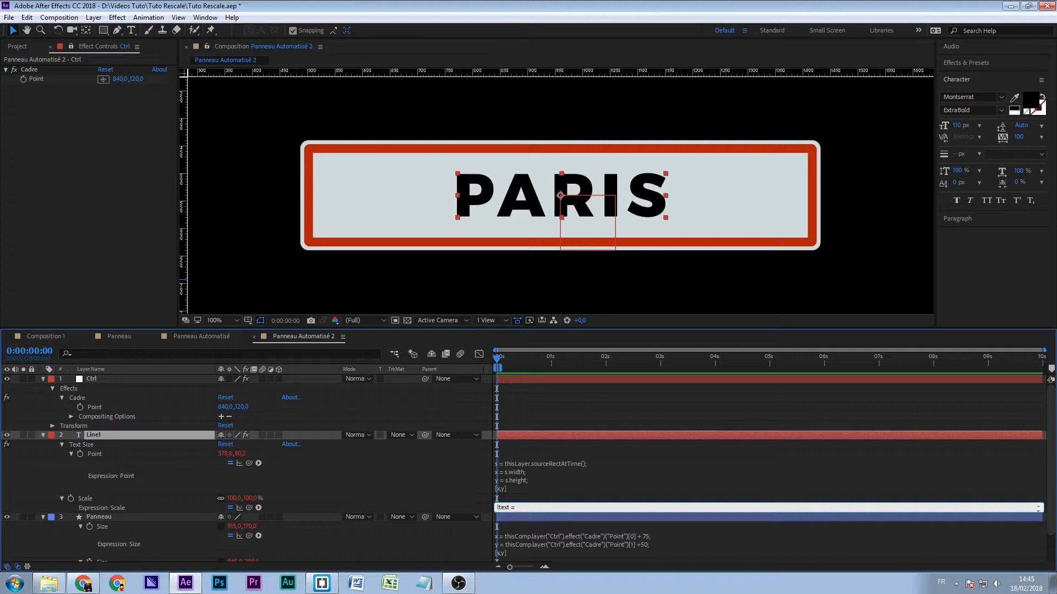
drag(249, 507, 227, 457)
text(;)
key(Return)
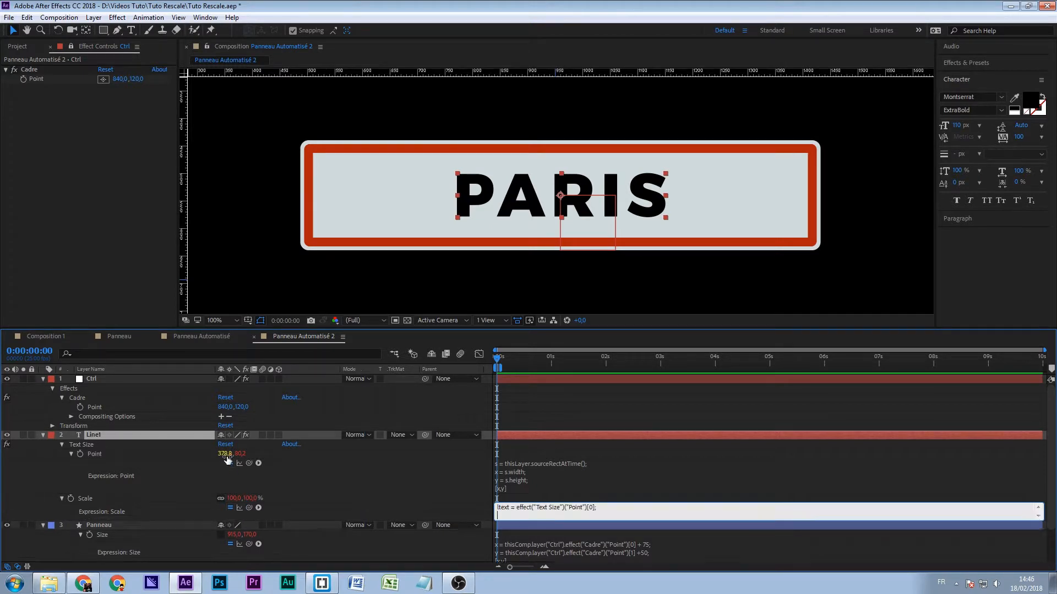
- Add a variable lcadre to the Scale expression, linked to the x value of Ctrl's Cadre Point
text(lc)
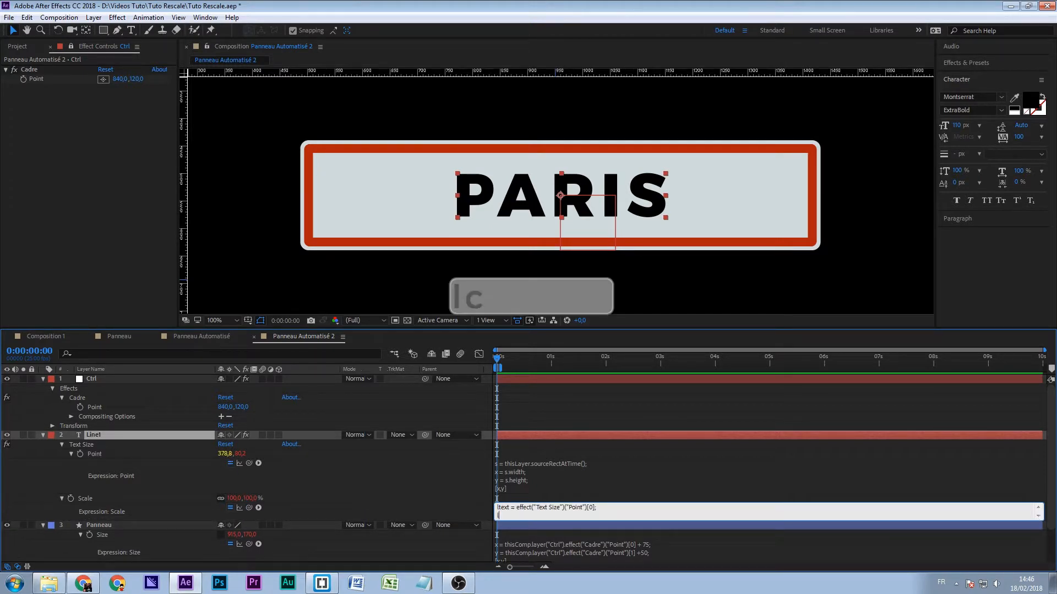
text(adre =)
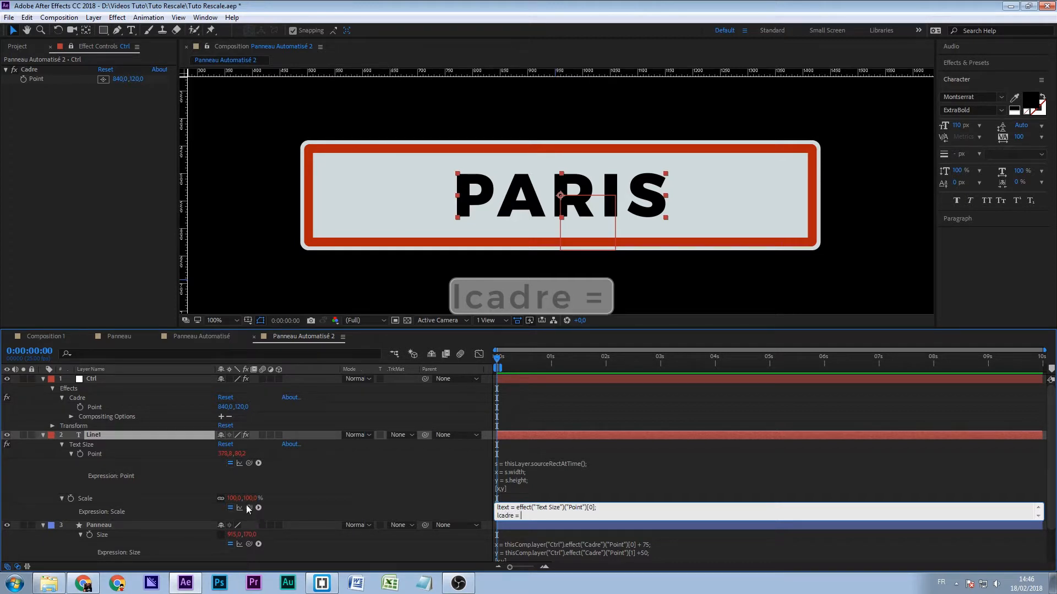
drag(247, 506, 226, 408)
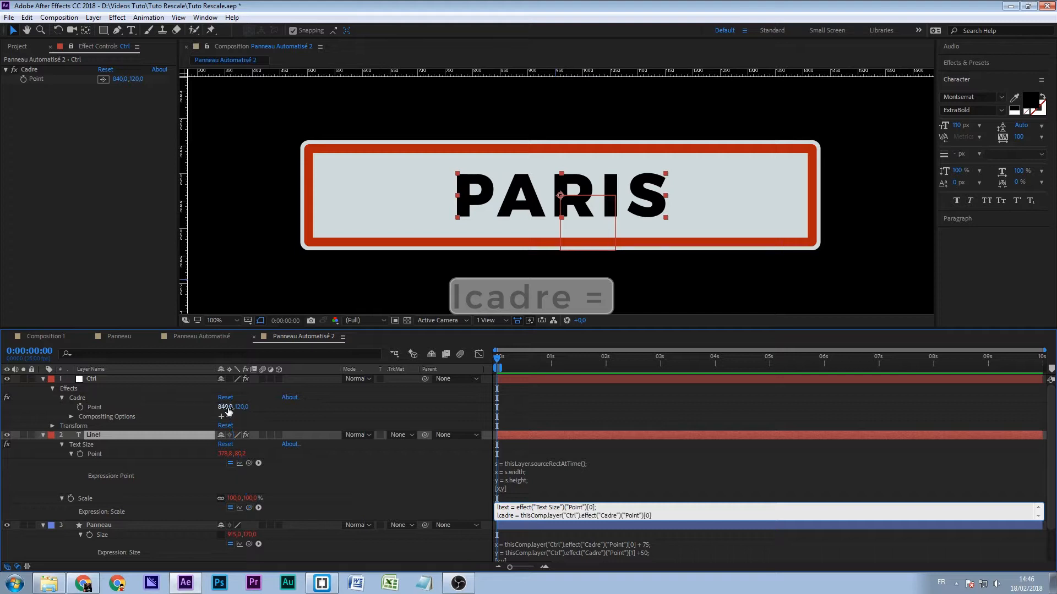
key(Return)
key(Return)
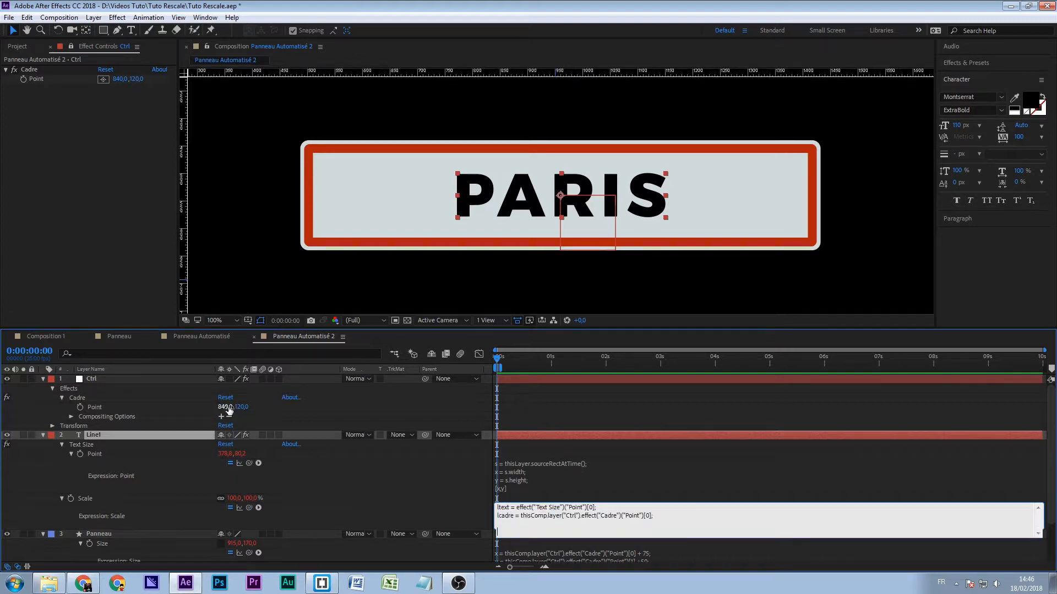
- Add a variable htext to the Scale expression, linked to the y value of Line1's Text Size Point
text(htext )
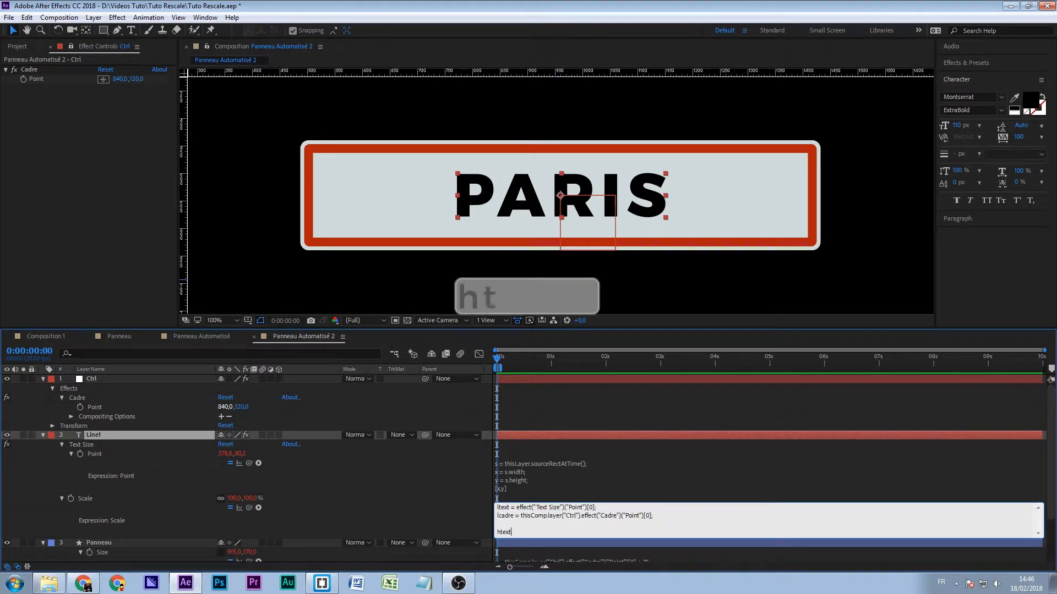
text(=)
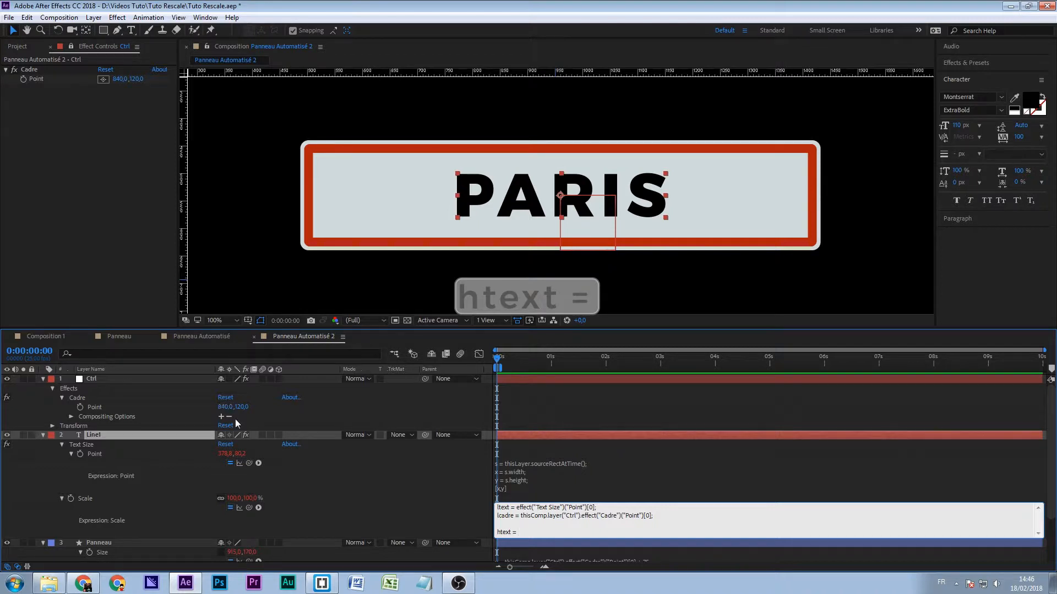
drag(250, 507, 240, 455)
text(;)
key(Return)
- Add a variable hcadre to the Scale expression, linked to the y value of Ctrl's Cadre Point
text(hcadre )
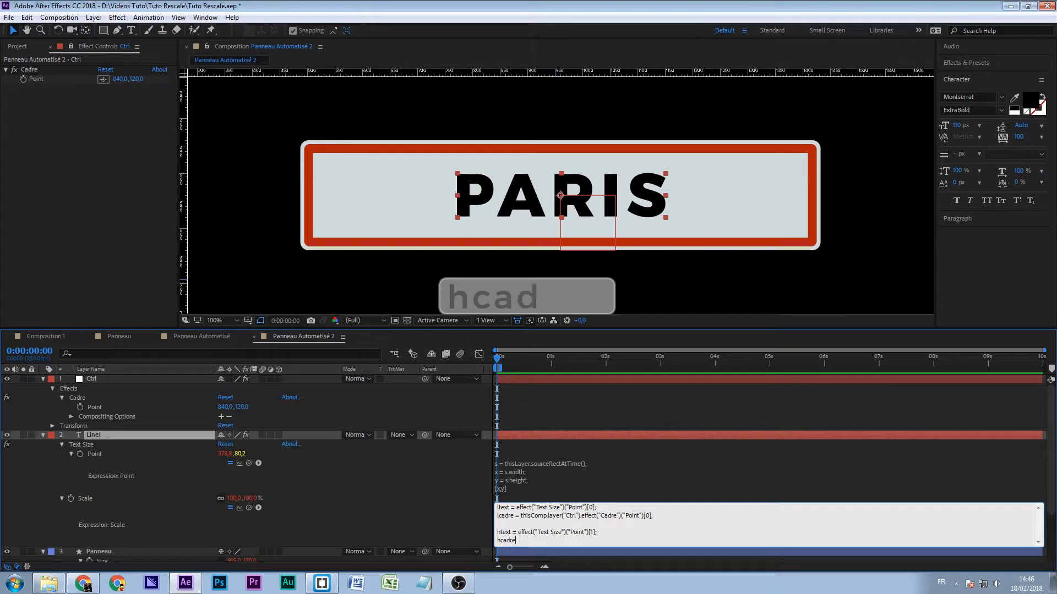
text(=)
drag(251, 508, 242, 408)
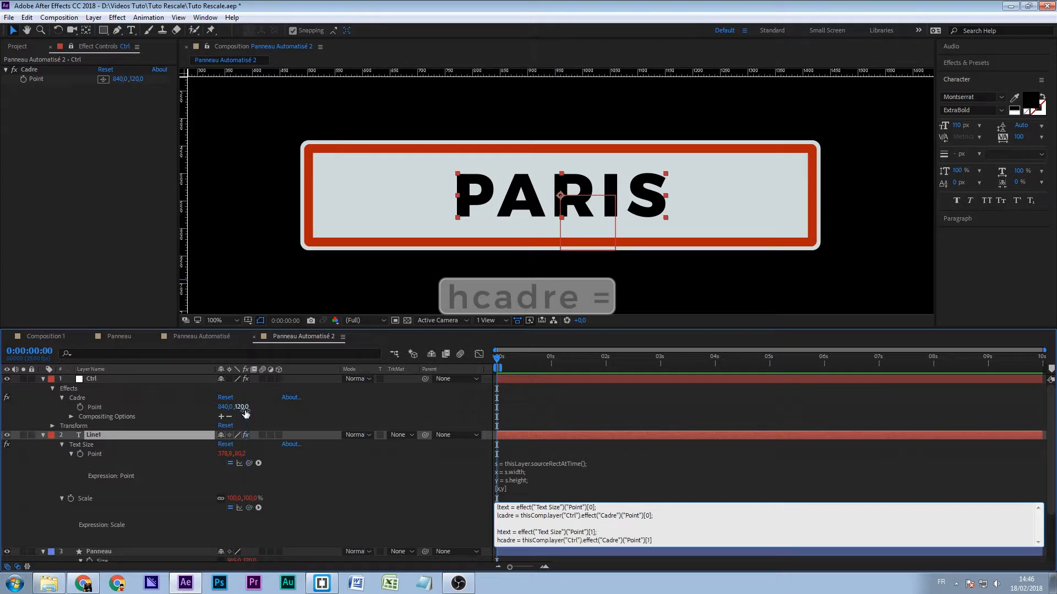
text(;)
key(Return)
- Enlarge Line1's Scale expression field and add the line l = 100 / (ltext / lcadre); below the variables
scroll(458, 528, down, 2)
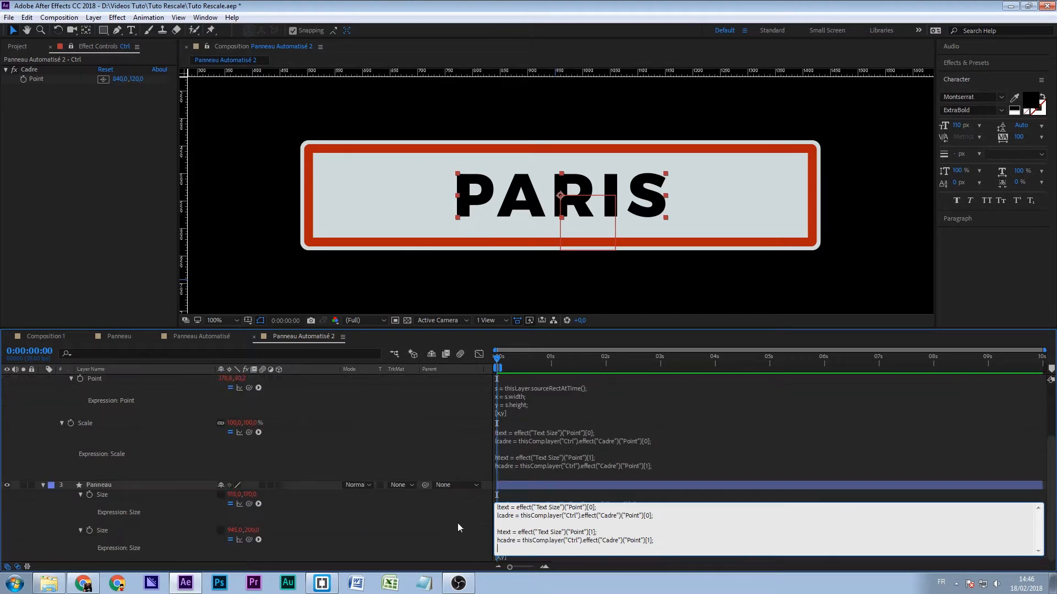
click(507, 476)
click(571, 505)
text(l =)
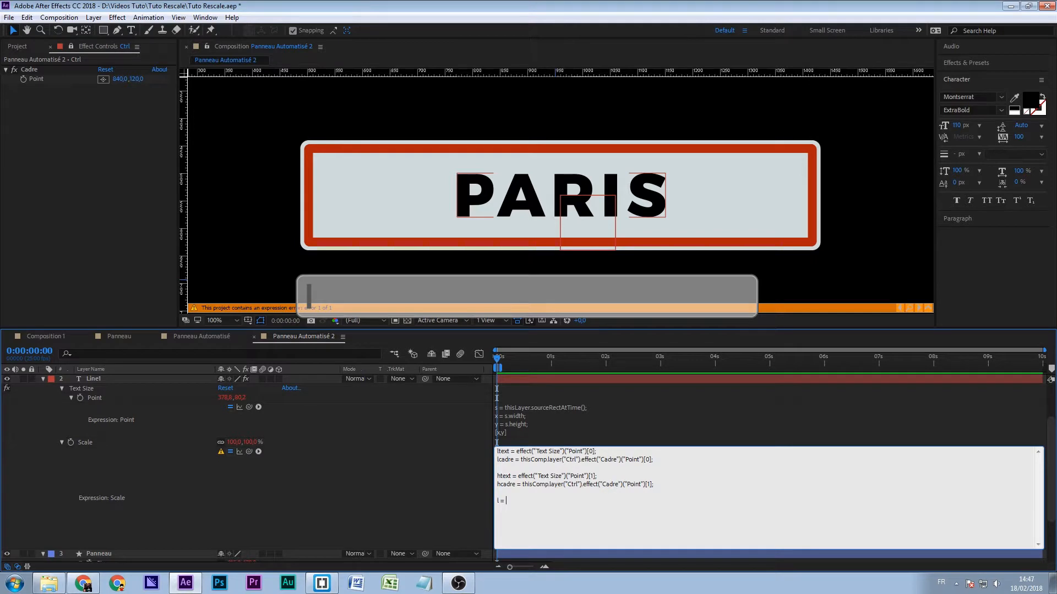
text(100)
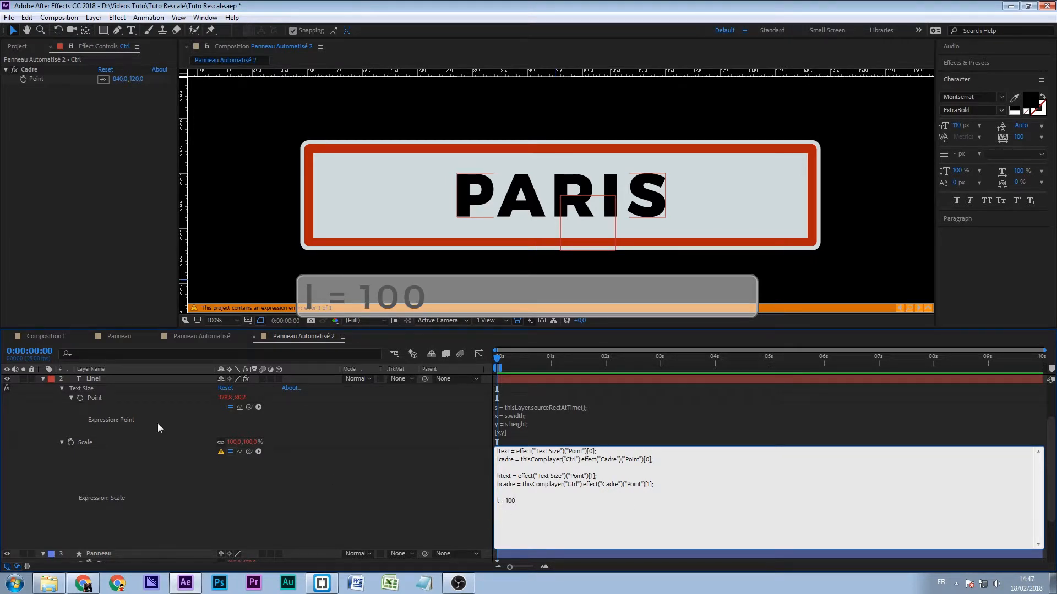
text( / (ltext /)
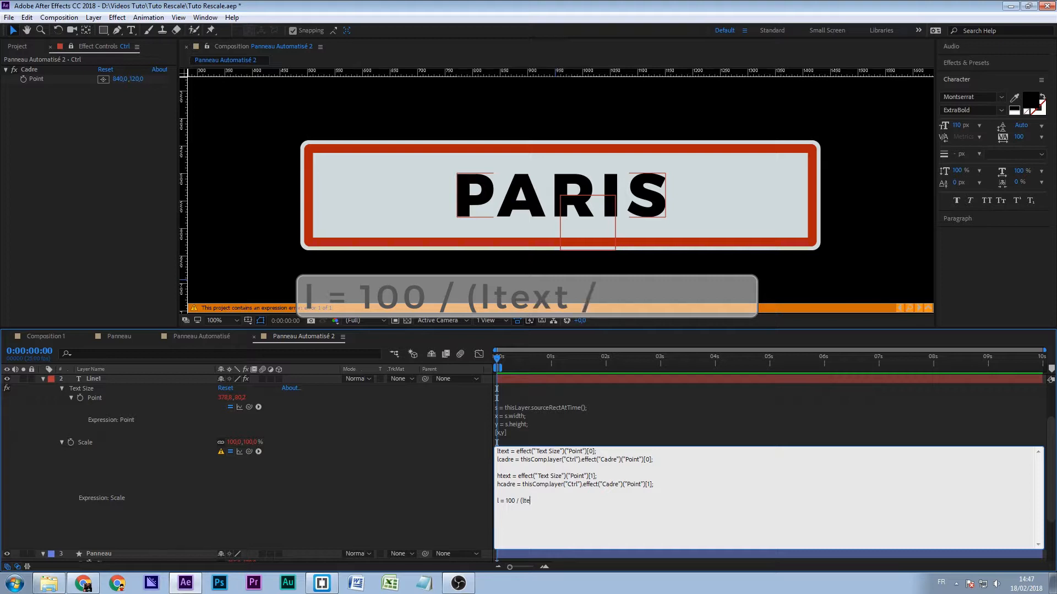
text( lcadre);)
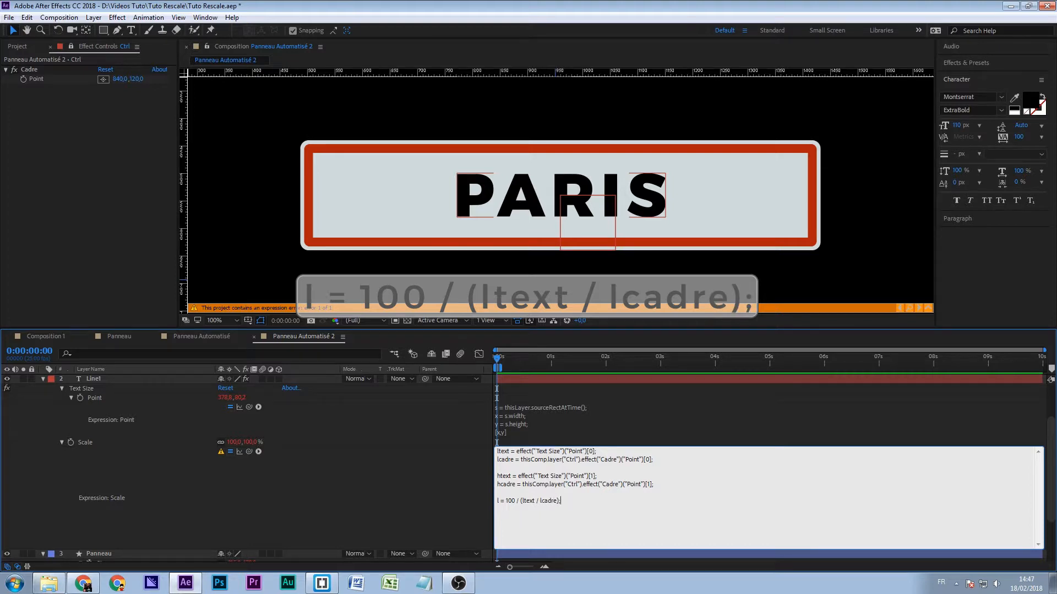
- Add the line h = 100 / (htext/hcadre); to Line1's Scale expression
key(Return)
text(h = 100 /)
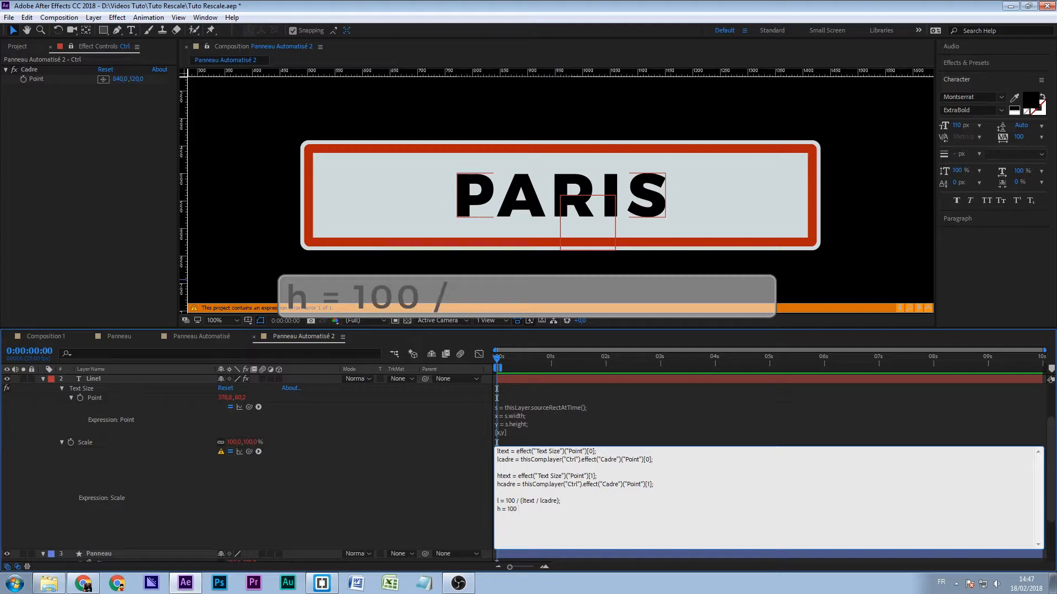
text( ()
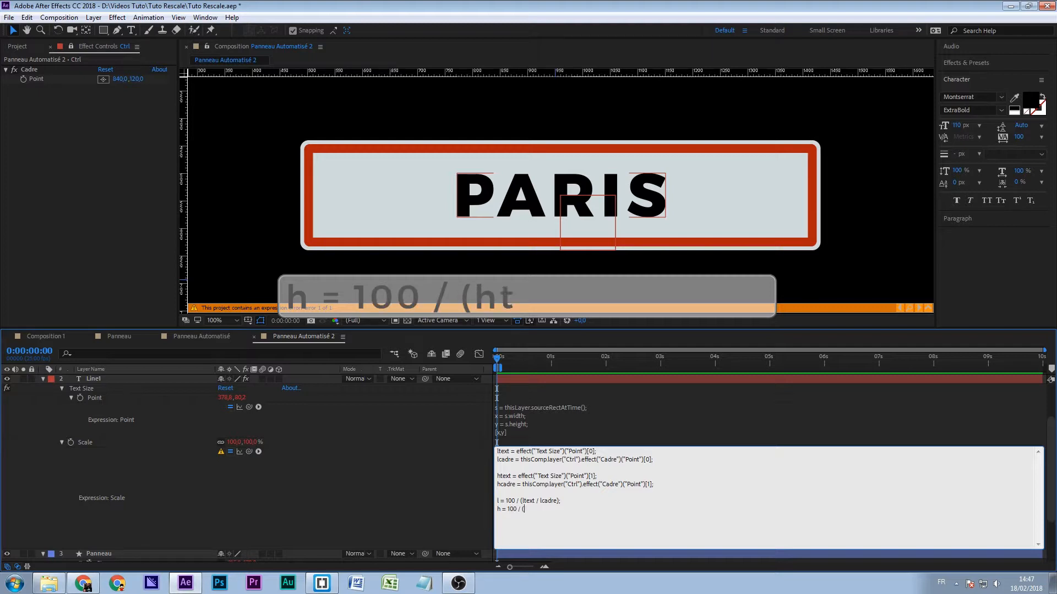
text(hte)
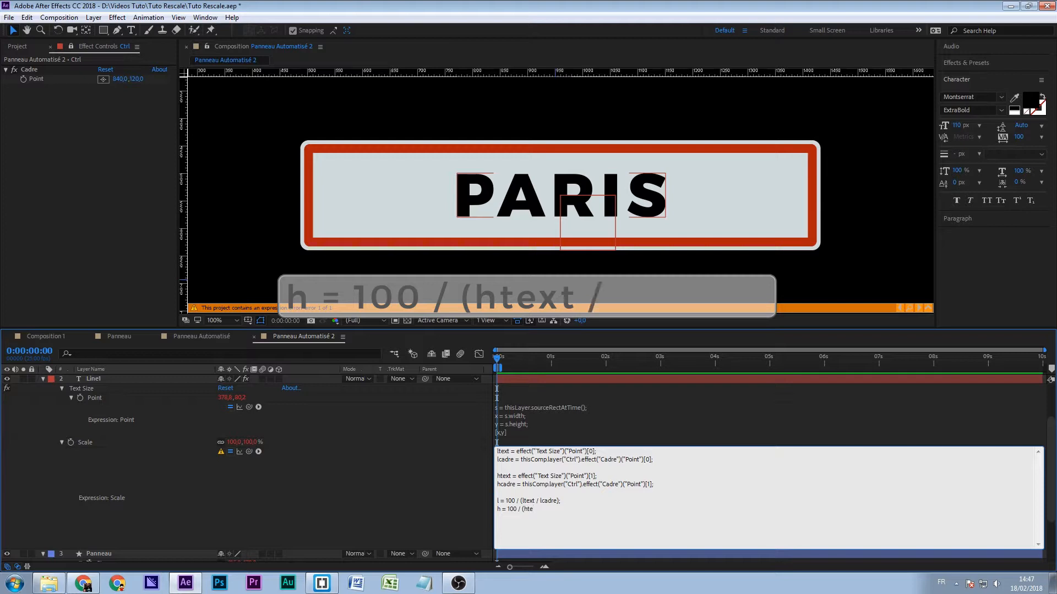
text(xt / hcad)
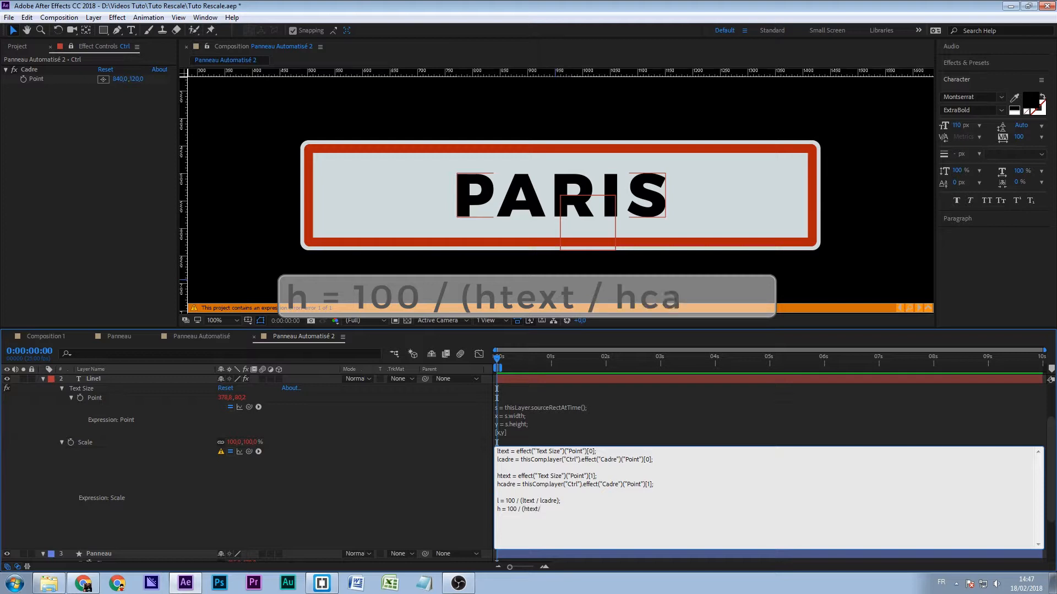
text(re);)
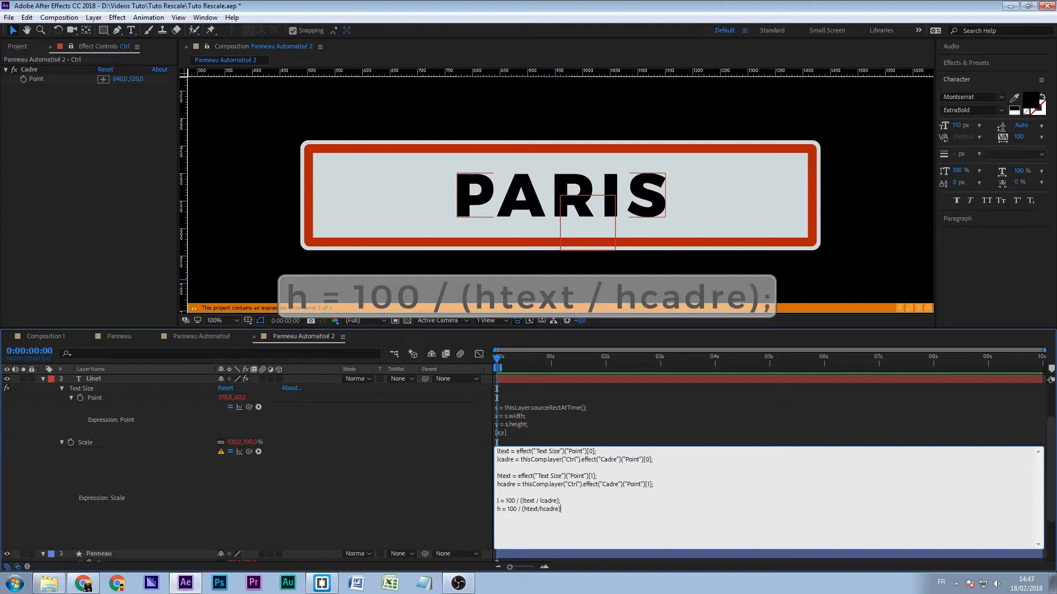
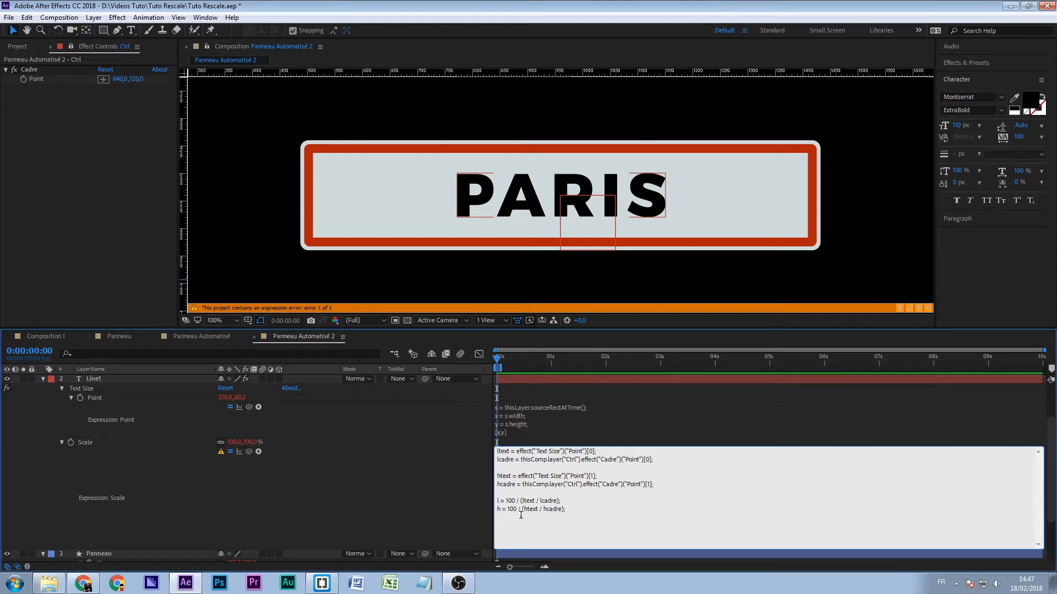
- Add the line s = Math.min(l,h); below the h line in Line1's Scale expression
key(KP_Enter)
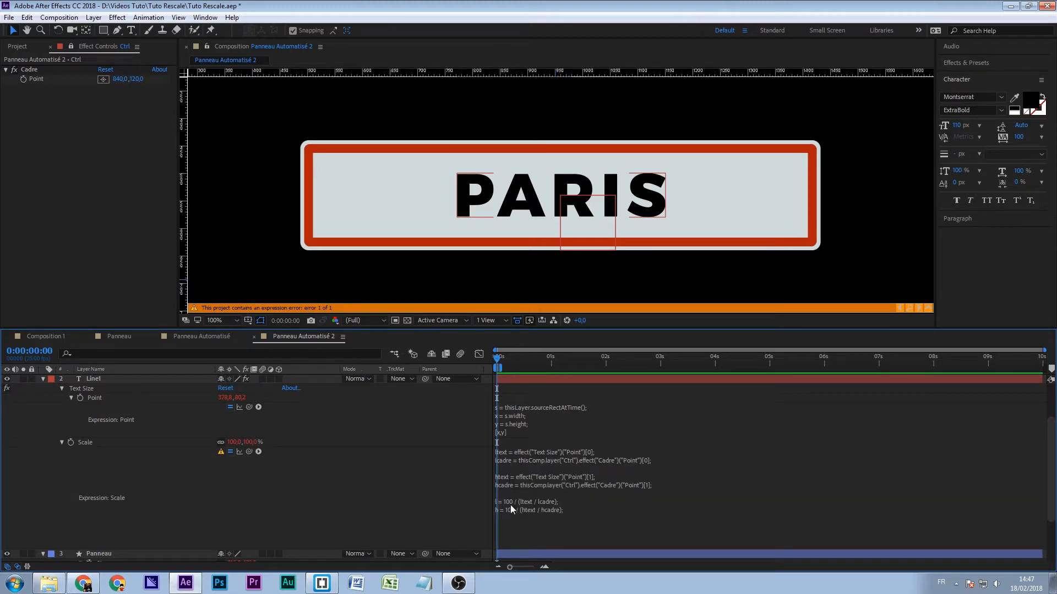
click(525, 532)
click(519, 527)
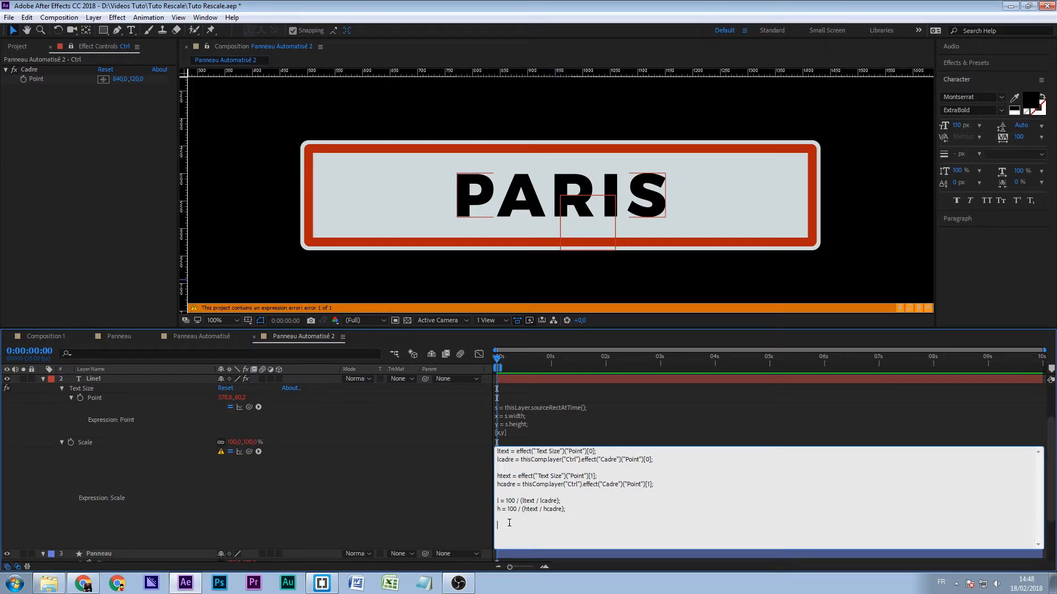
text(s = )
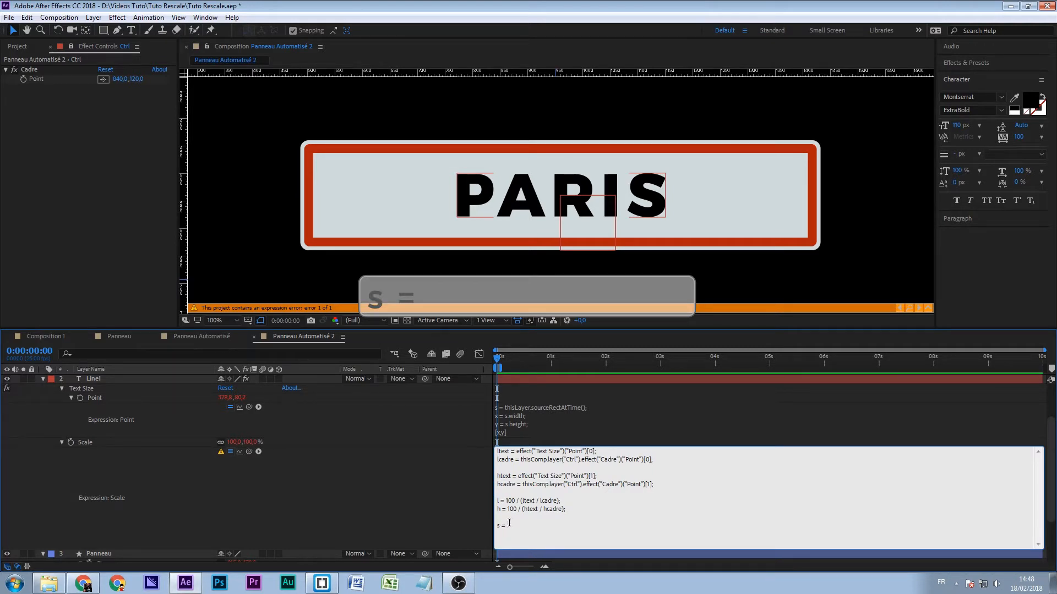
text(Math)
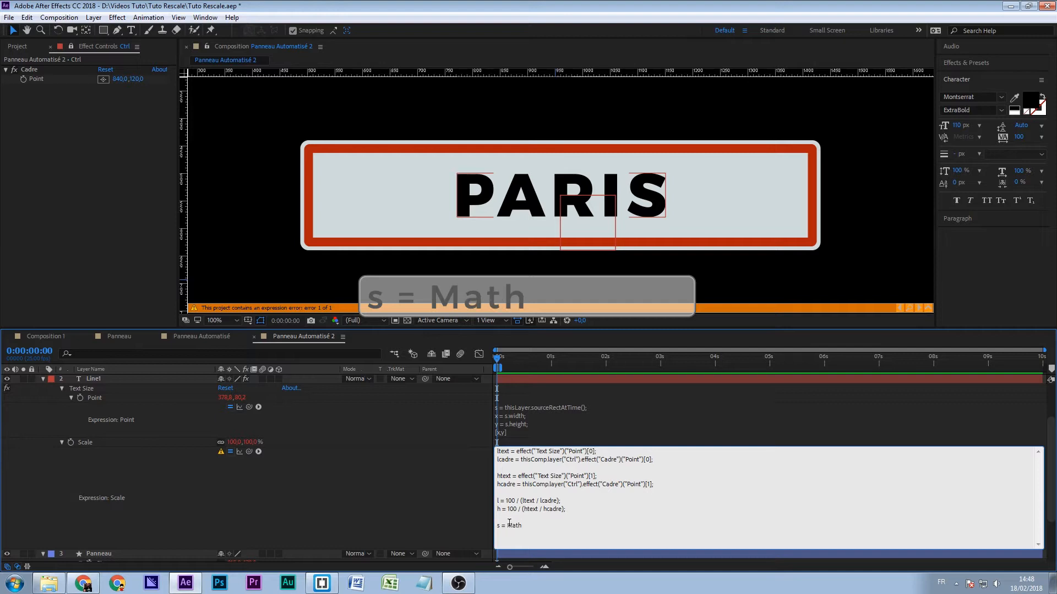
text(.min()
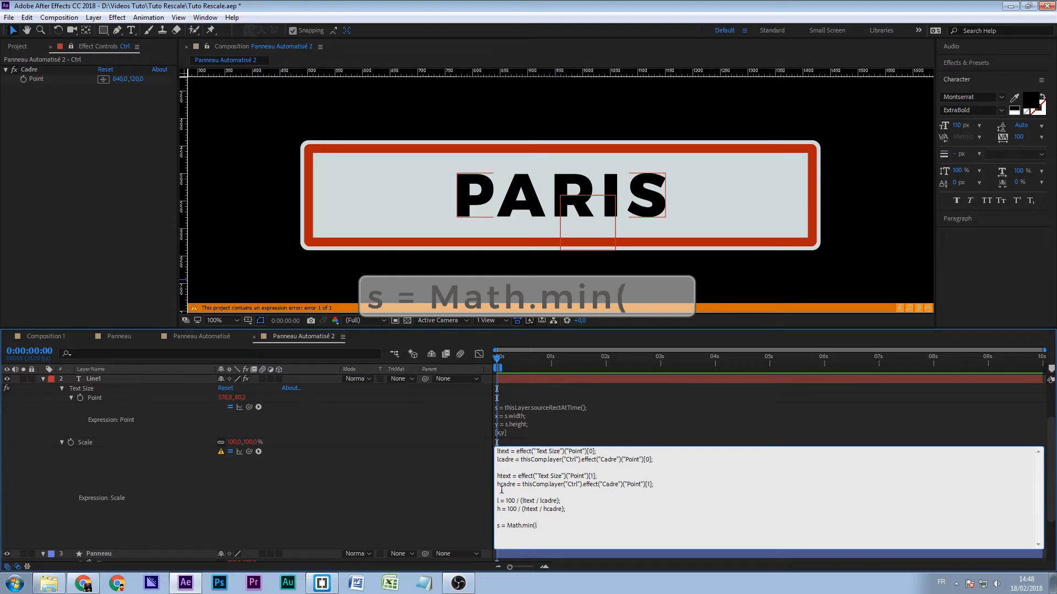
text(l,h)
text(;)
key(Return)
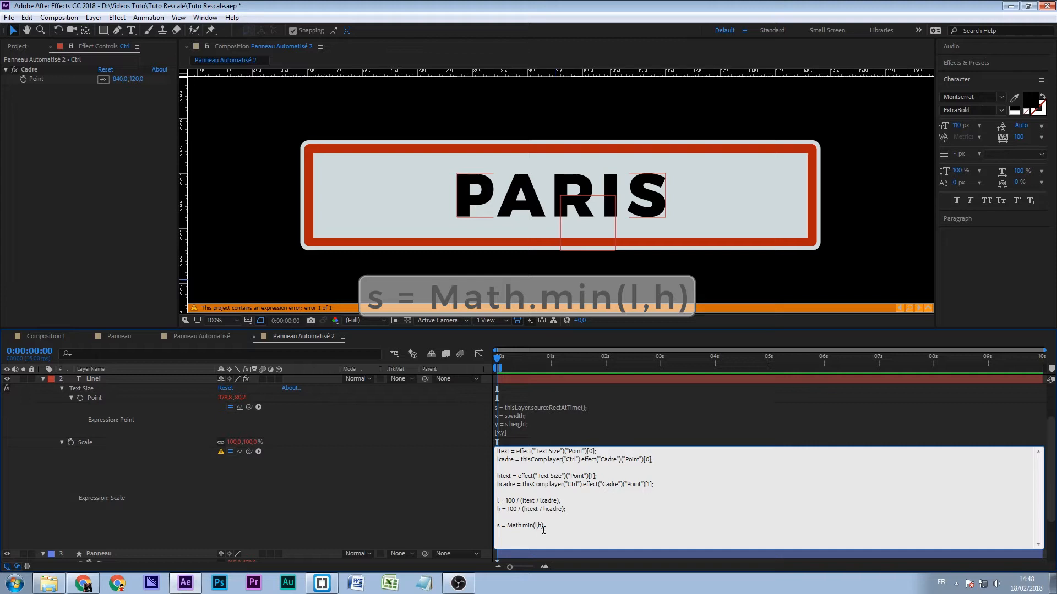
- Finish Line1's Scale expression with the output line [s,s] and apply it
text([)
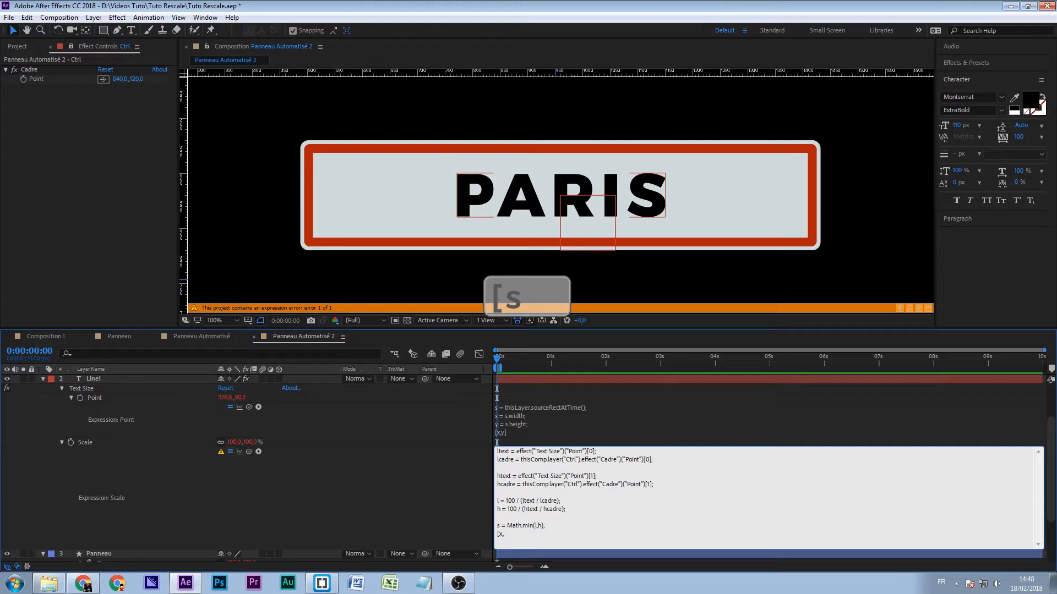
text(s,)
text(])
key(KP_Enter)
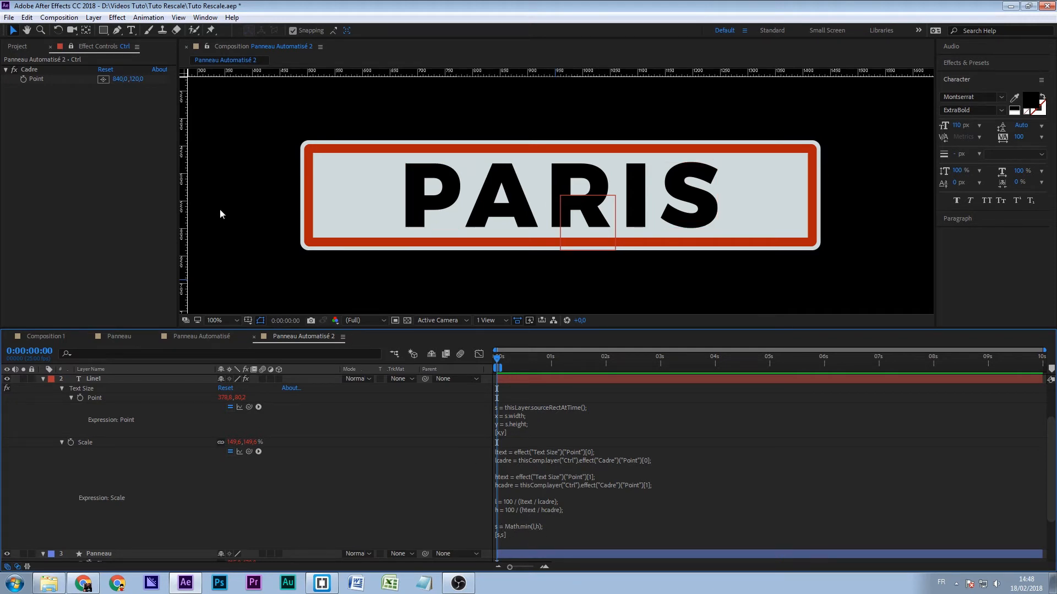
- Replace the sign's PARIS text with MARSEILLE to test the automatic scaling
click(132, 30)
click(550, 200)
key(Home)
key(shift+End)
text(M)
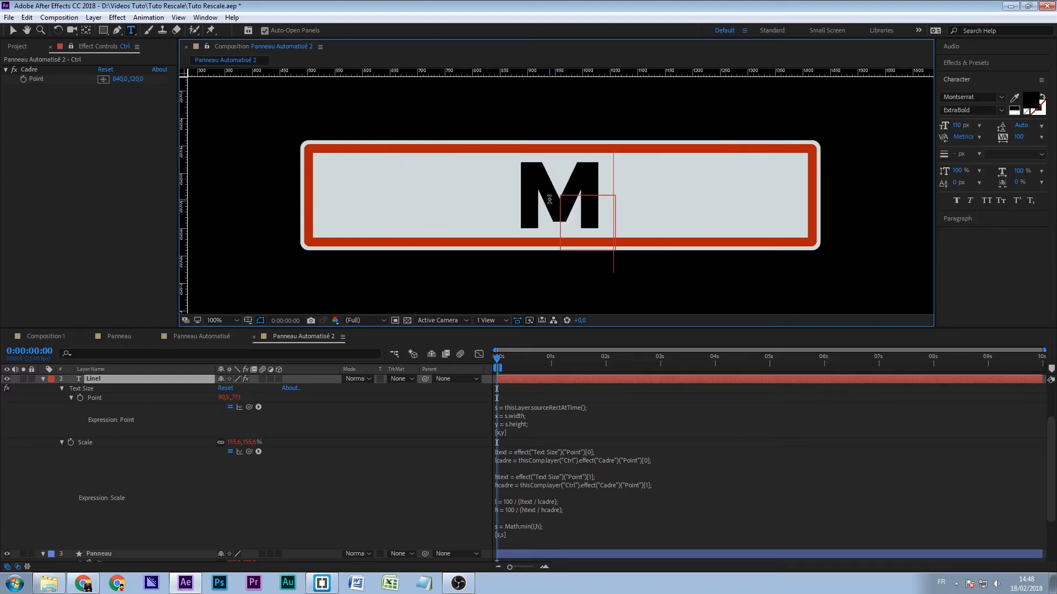
text(ARSE)
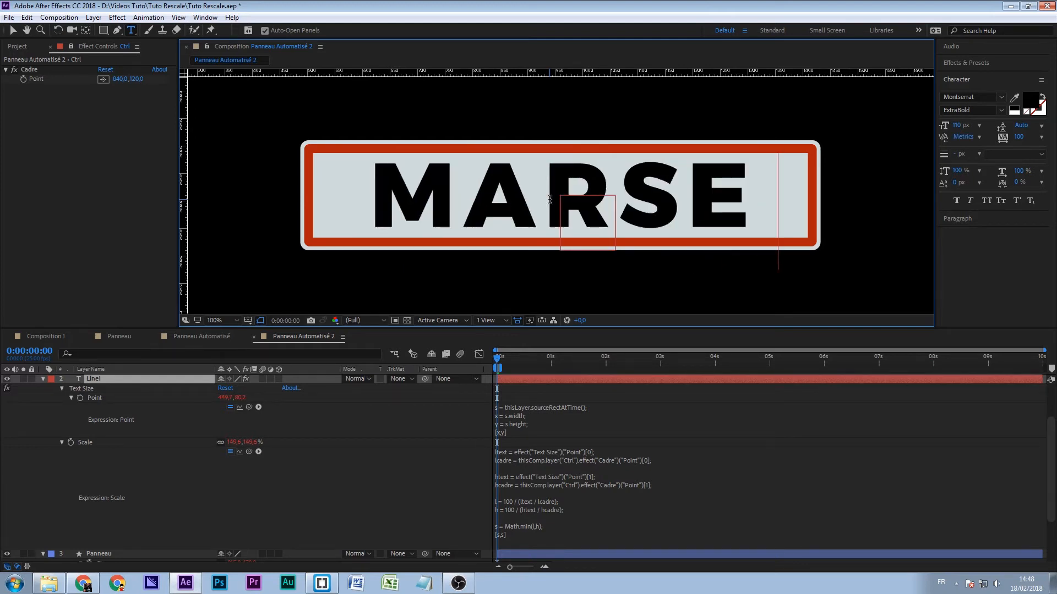
text(ILLE)
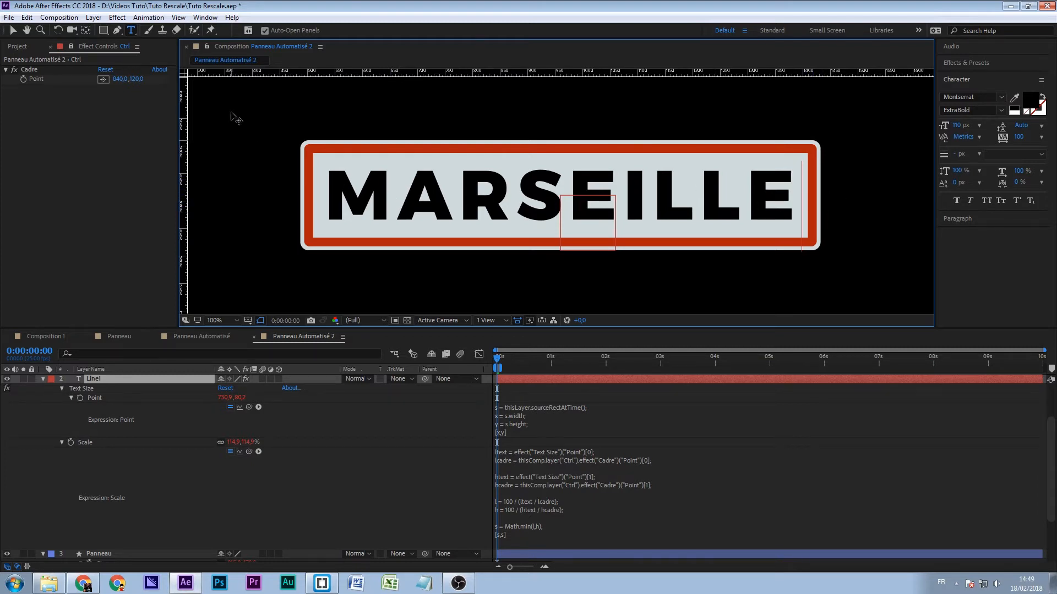
click(10, 32)
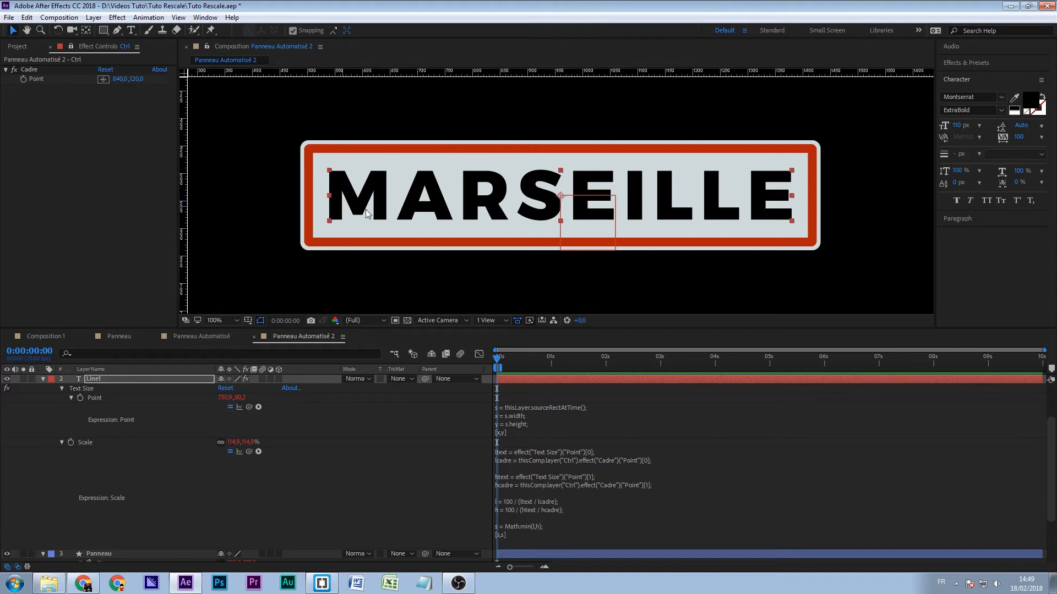
- Replace the sign's MARSEILLE text with NICE to test a shorter word
click(132, 30)
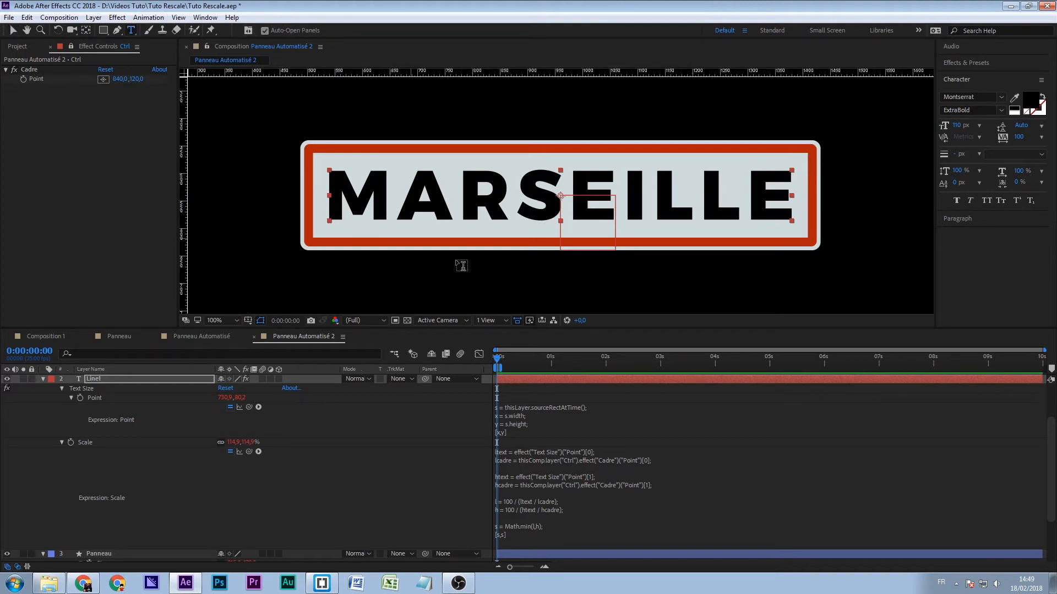
click(332, 205)
key(ctrl+a)
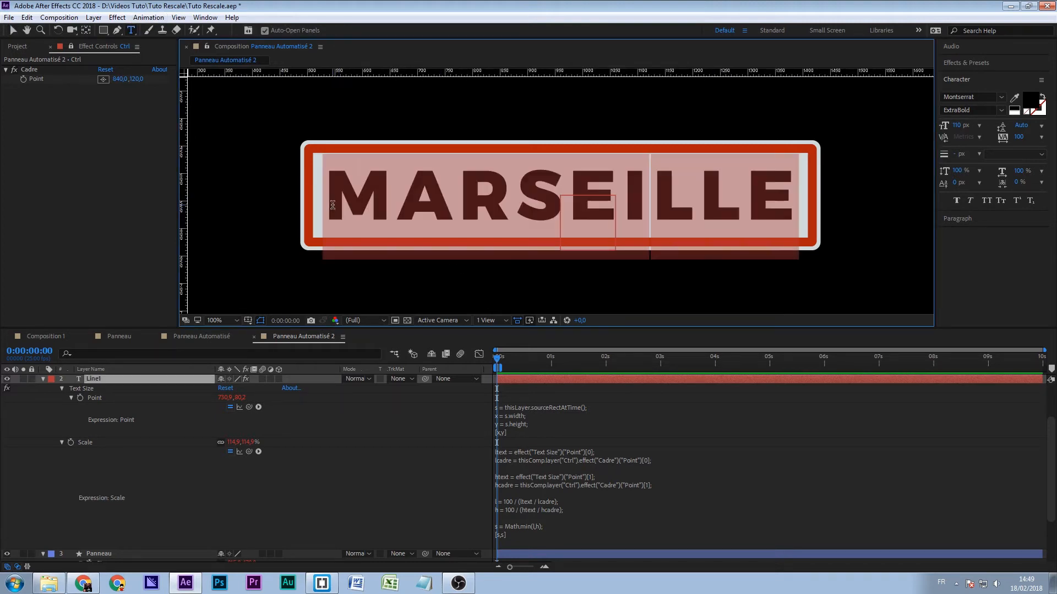
text(NICE)
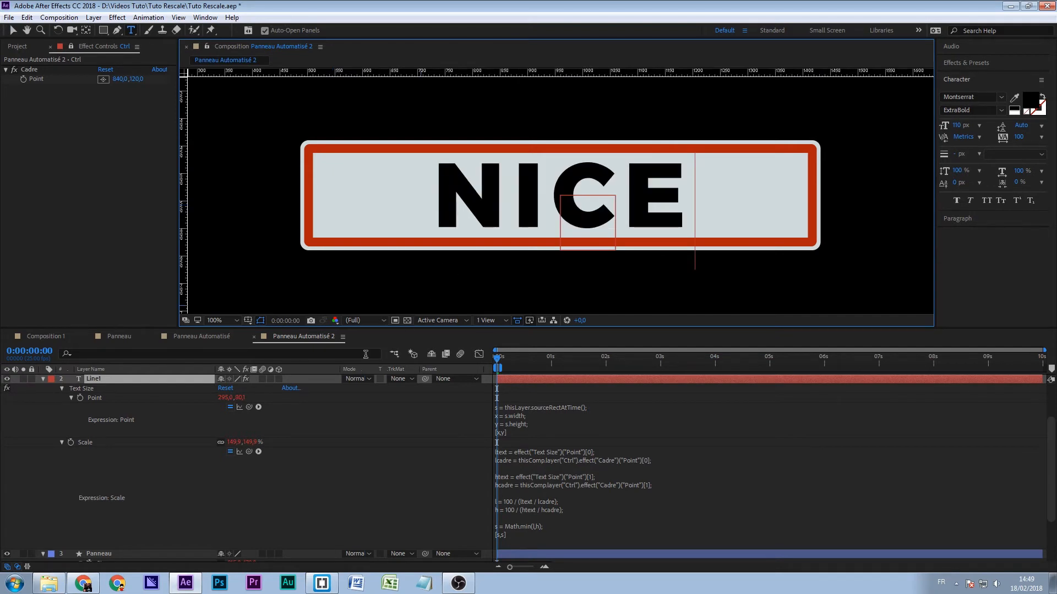
- Review Line1's Scale expression and the x and y values of Ctrl's Cadre Point
click(521, 517)
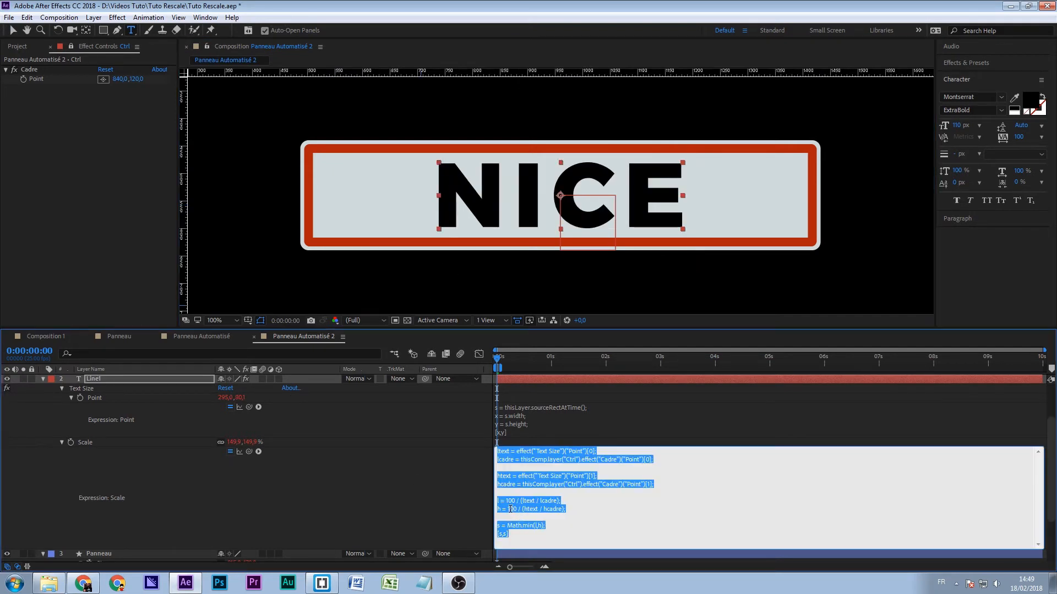
click(510, 509)
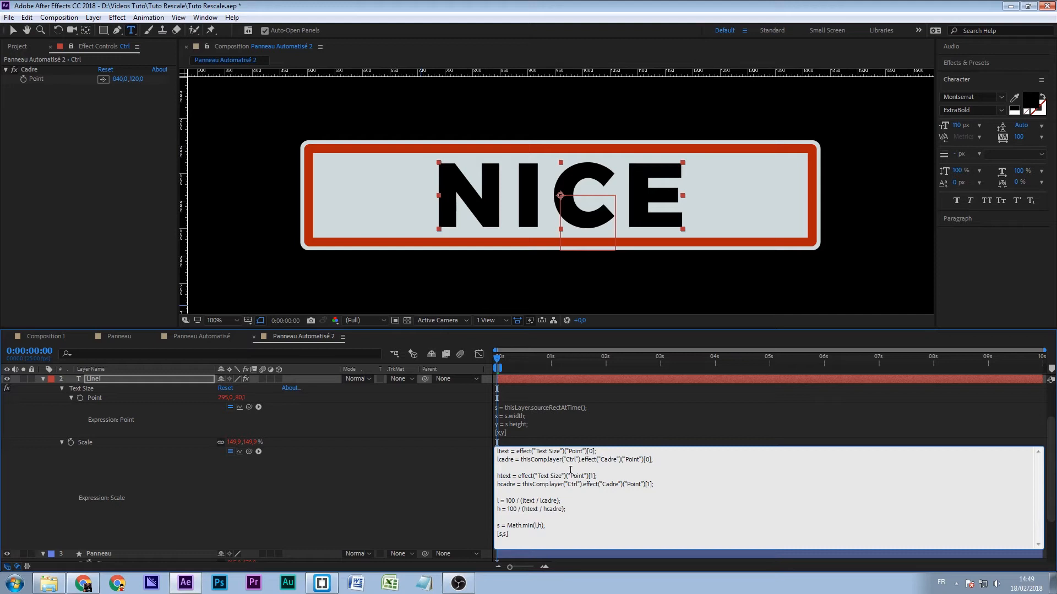
click(137, 80)
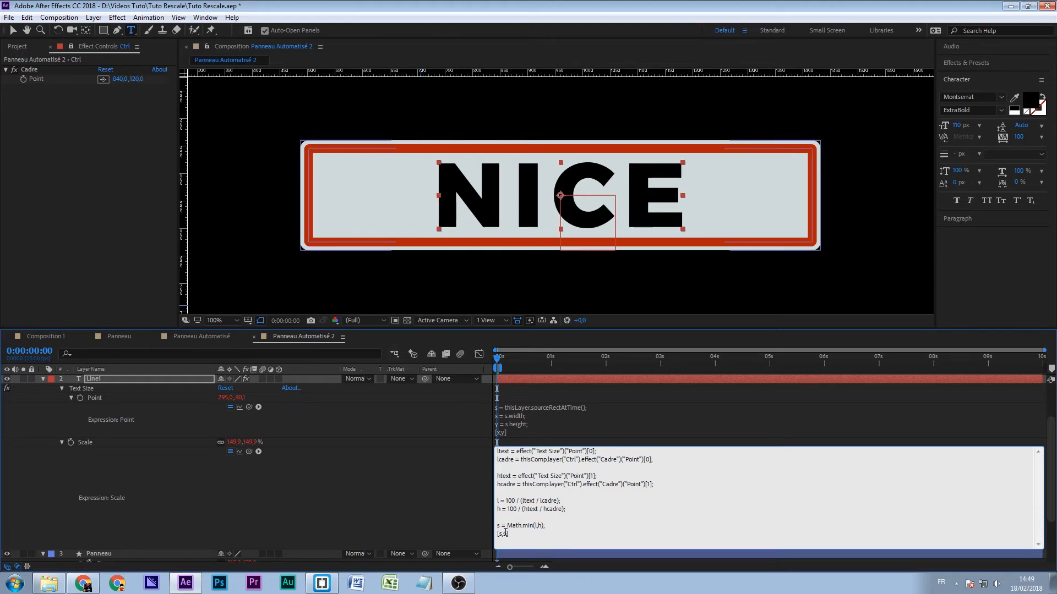
click(120, 79)
key(Return)
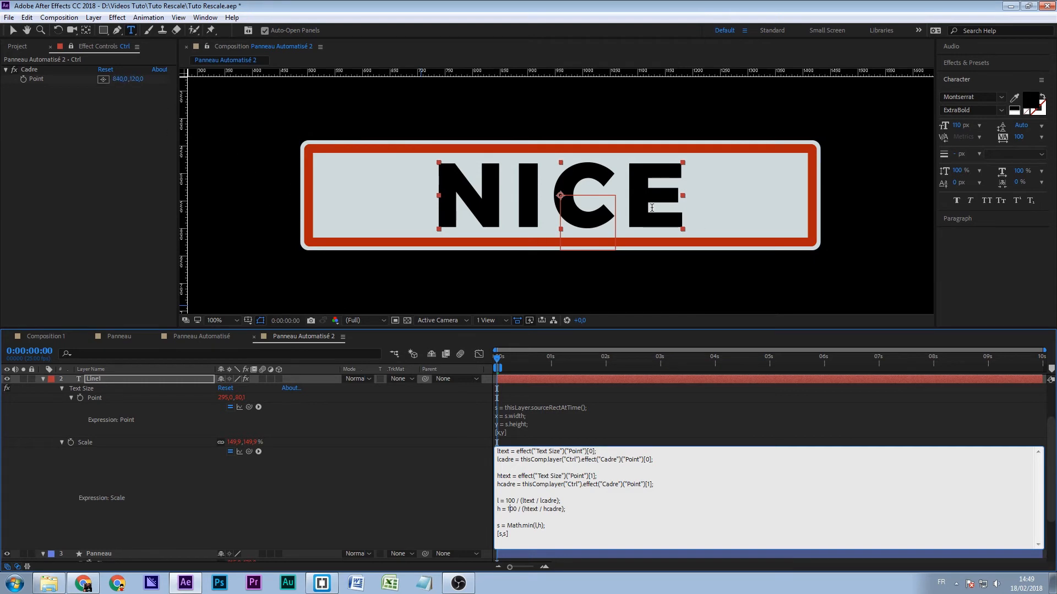
click(339, 496)
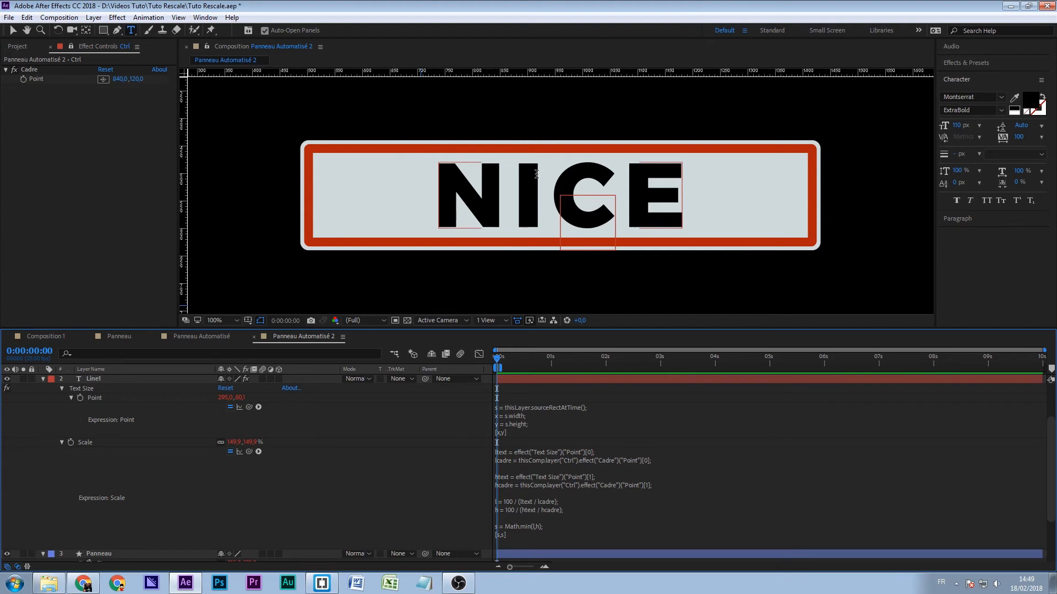
- Replace the sign's NICE text with the long sentence "Bonjour et bienvenue dans ce premier tuto"
click(518, 206)
double_click(518, 206)
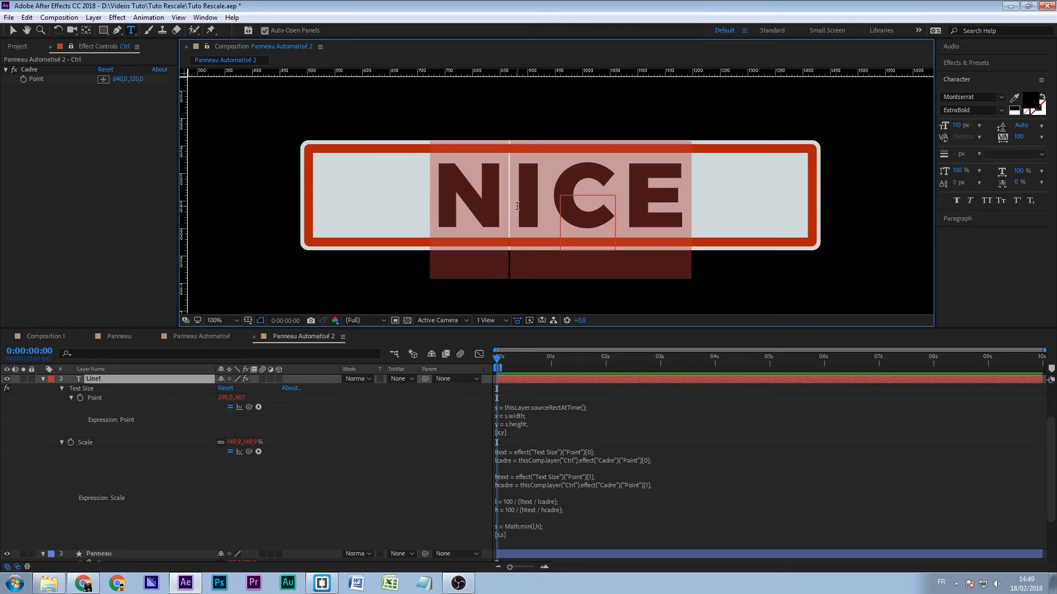
text(Bonjour et )
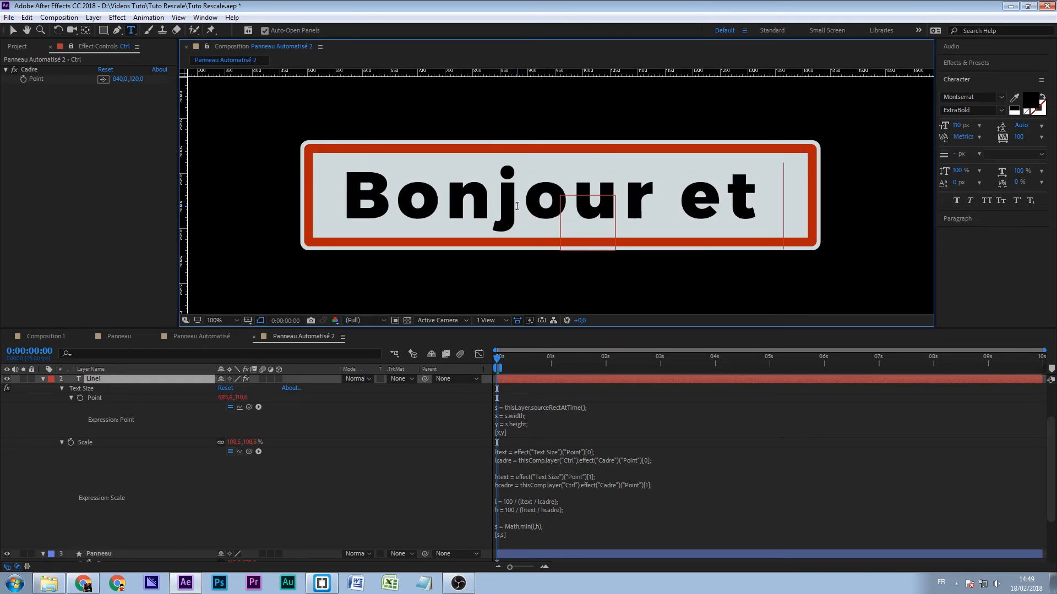
text(bienvenue dans ce premier tuto)
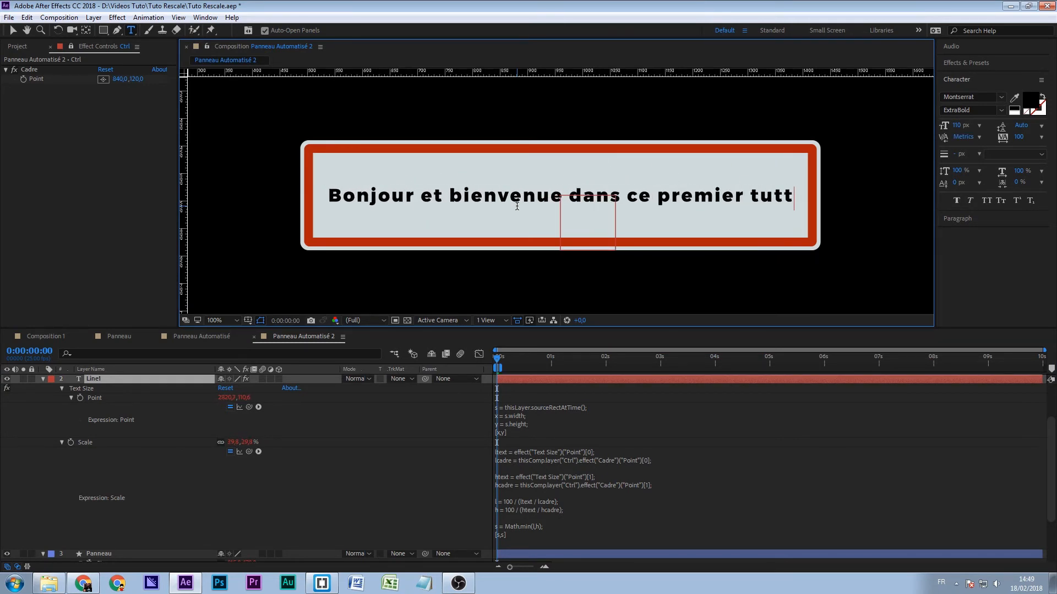
click(418, 485)
- Reduce the x value of Ctrl's Cadre Point to 440 to test the frame and text together
scroll(498, 239, down, 1)
drag(118, 78, 681, 227)
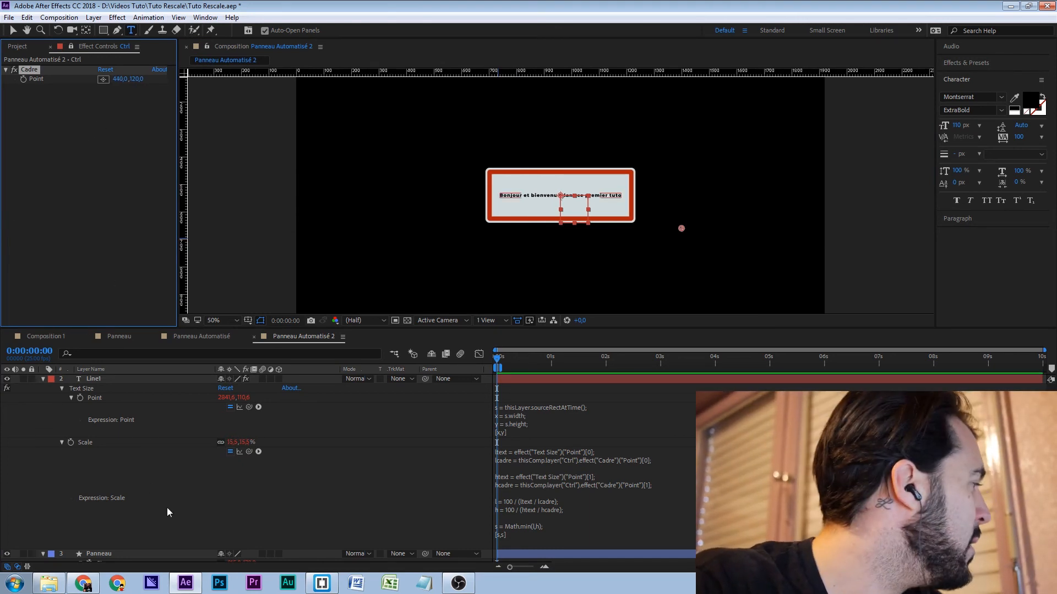
click(98, 381)
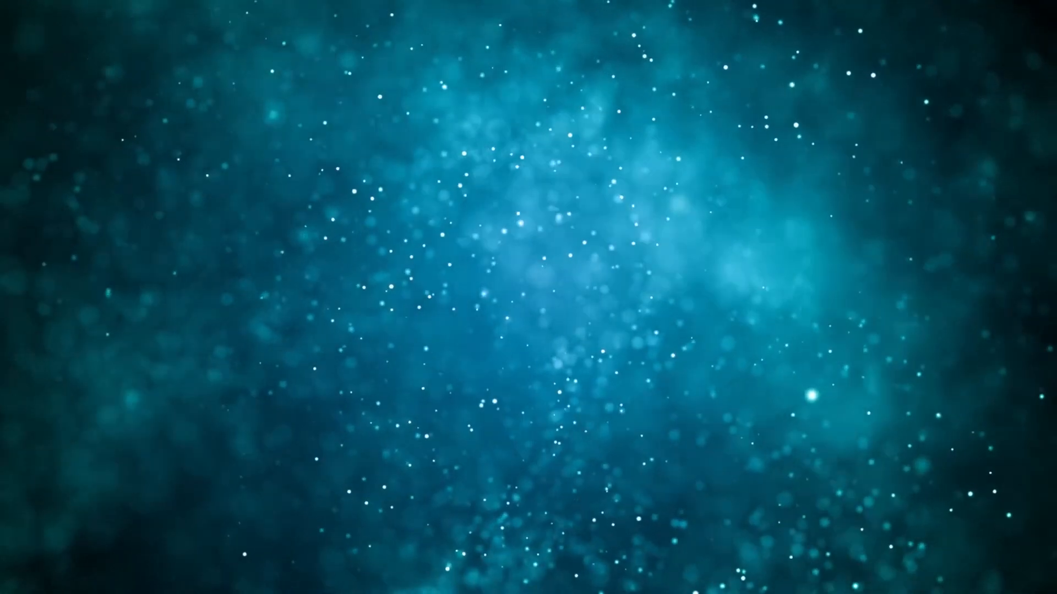